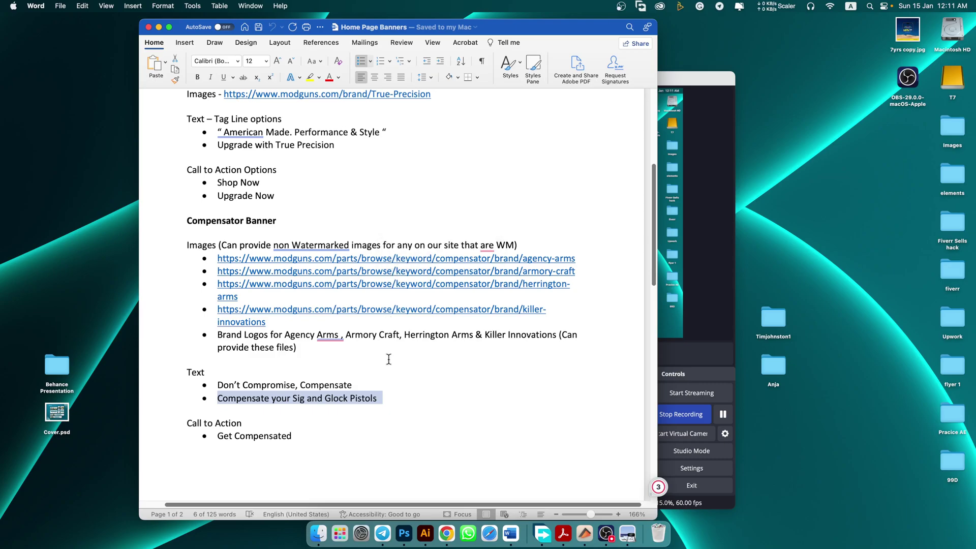
Switch from the banner brief to Photoshop and create a blank document 1600 pixels wide and 600 pixels high.
{"action": "left_click", "coordinate": [468, 409]}
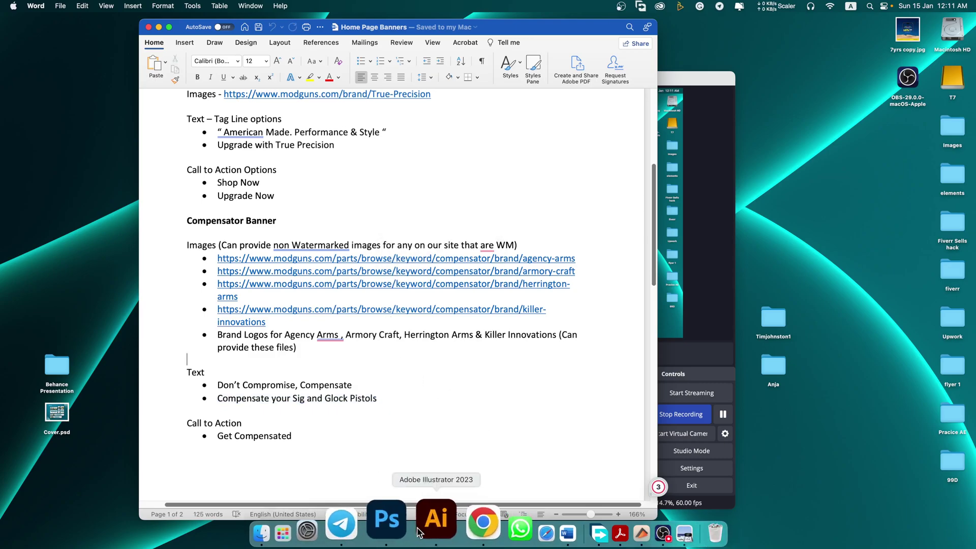
{"action": "left_click", "coordinate": [399, 520]}
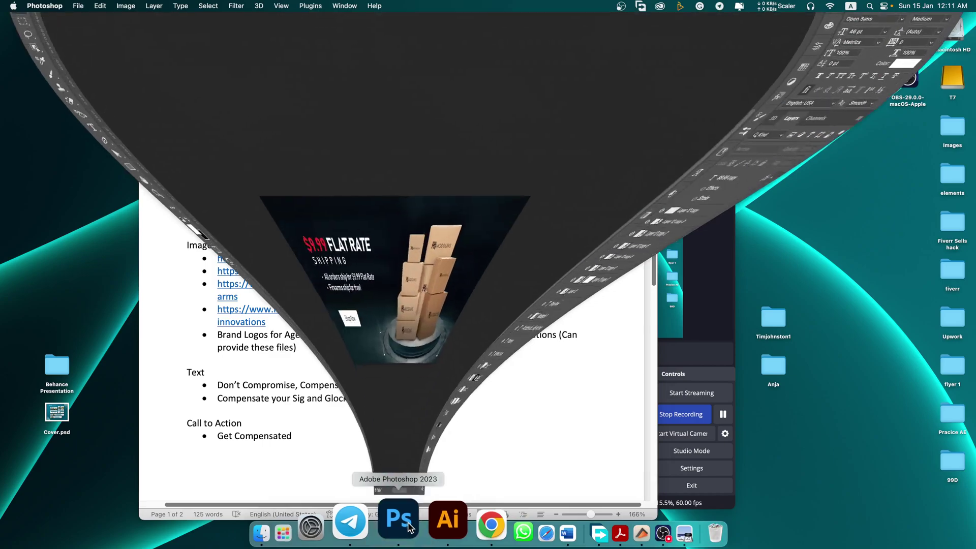
{"action": "key", "text": "super+n"}
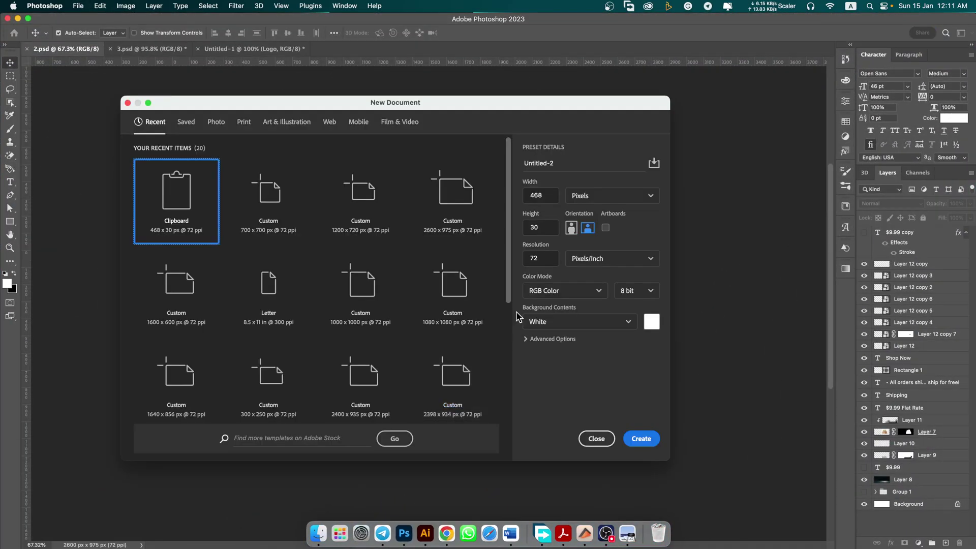
{"action": "double_click", "coordinate": [543, 195]}
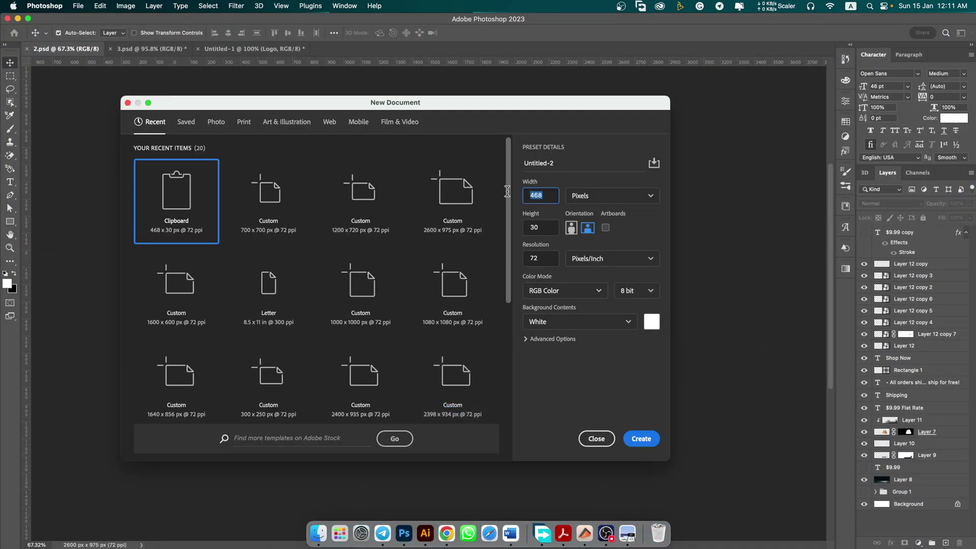
{"action": "type", "text": "16"}
{"action": "double_click", "coordinate": [524, 228]}
{"action": "type", "text": "600"}
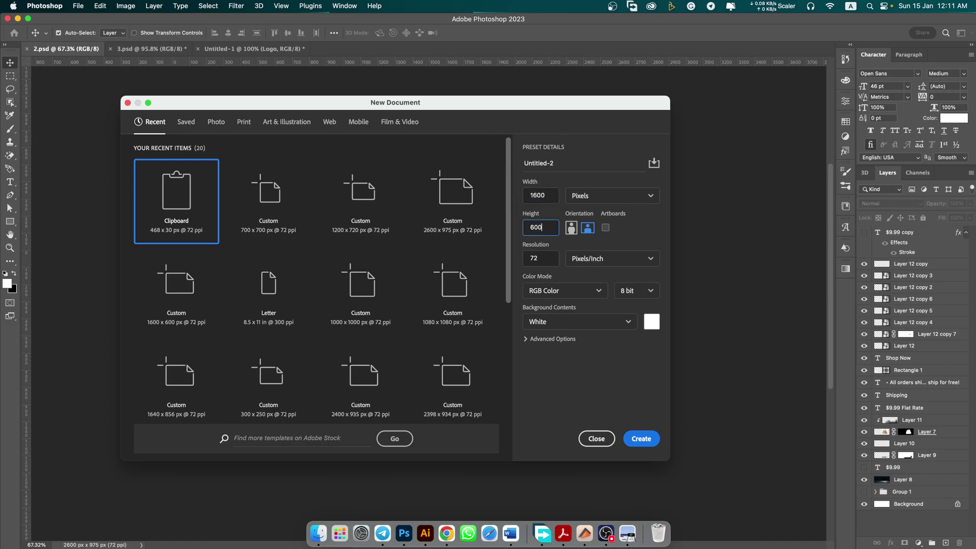
{"action": "left_click", "coordinate": [651, 439]}
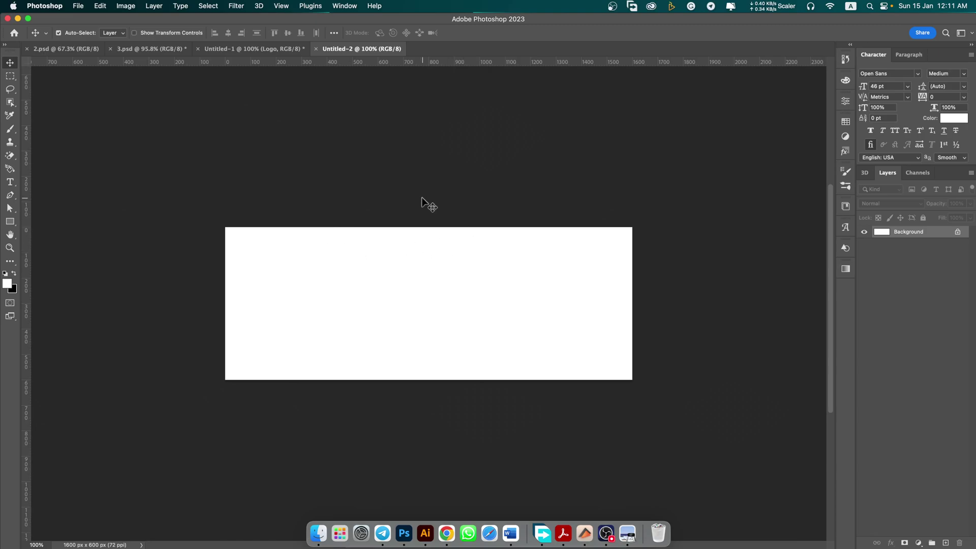
Resize the blank document's image proportionally to 2600 × 975 pixels.
{"action": "scroll", "coordinate": [330, 226], "scroll_direction": "up", "scroll_amount": 3}
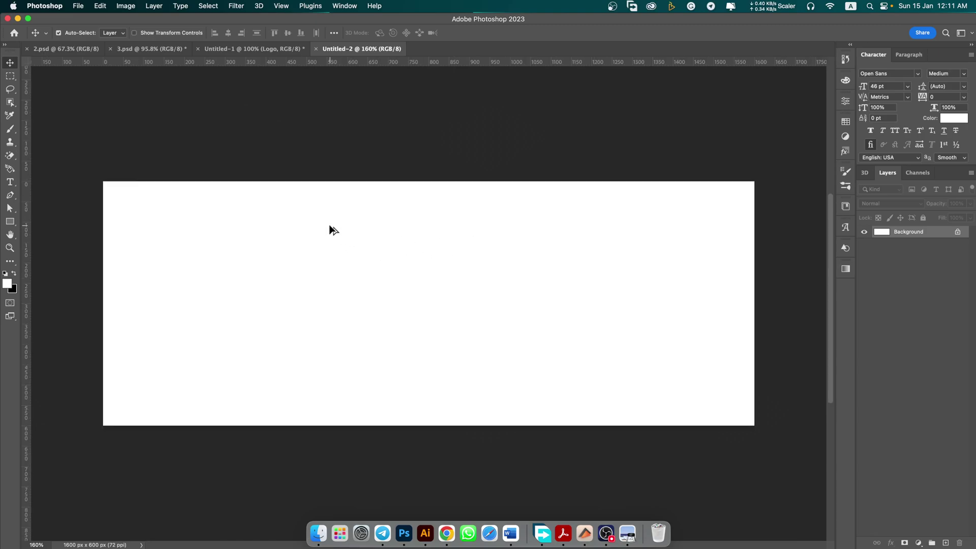
{"action": "left_click", "coordinate": [122, 8]}
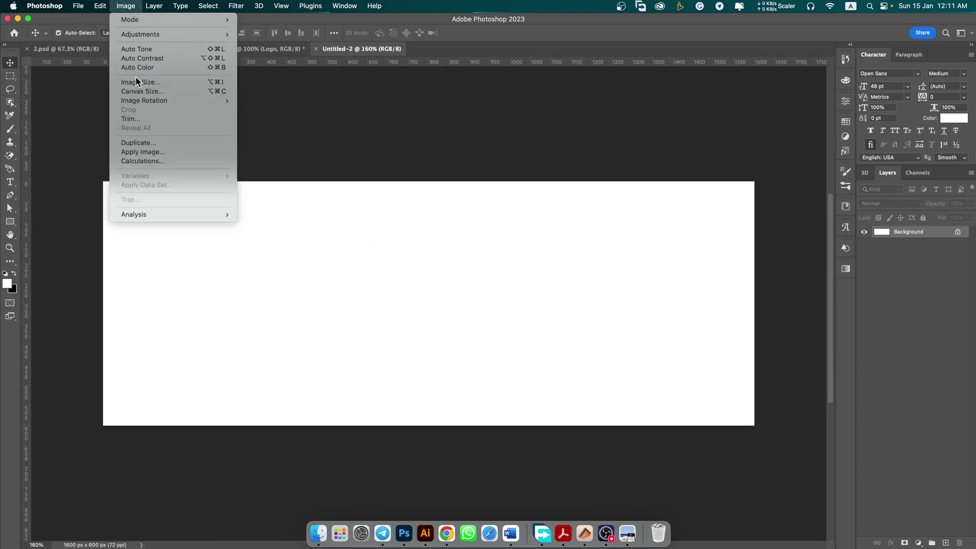
{"action": "left_click", "coordinate": [176, 83]}
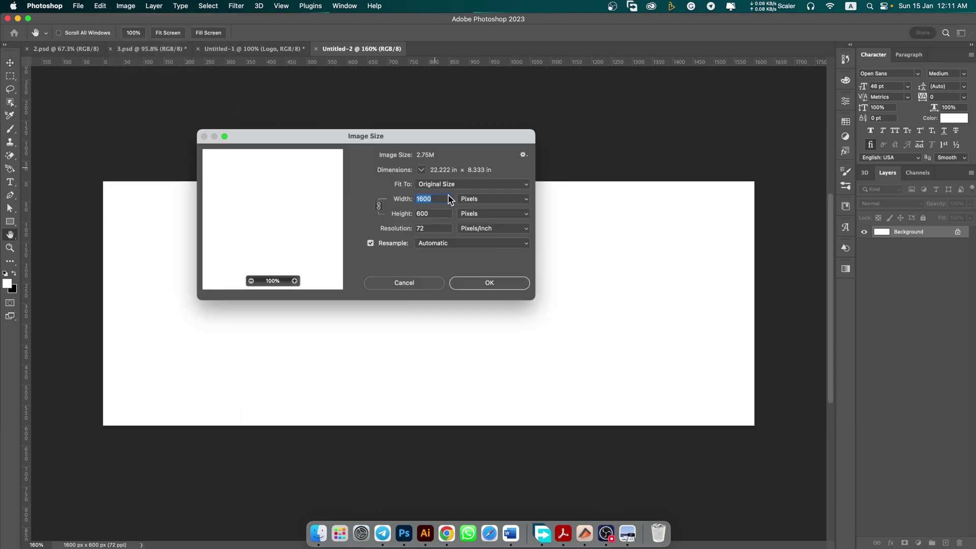
{"action": "left_click", "coordinate": [419, 198]}
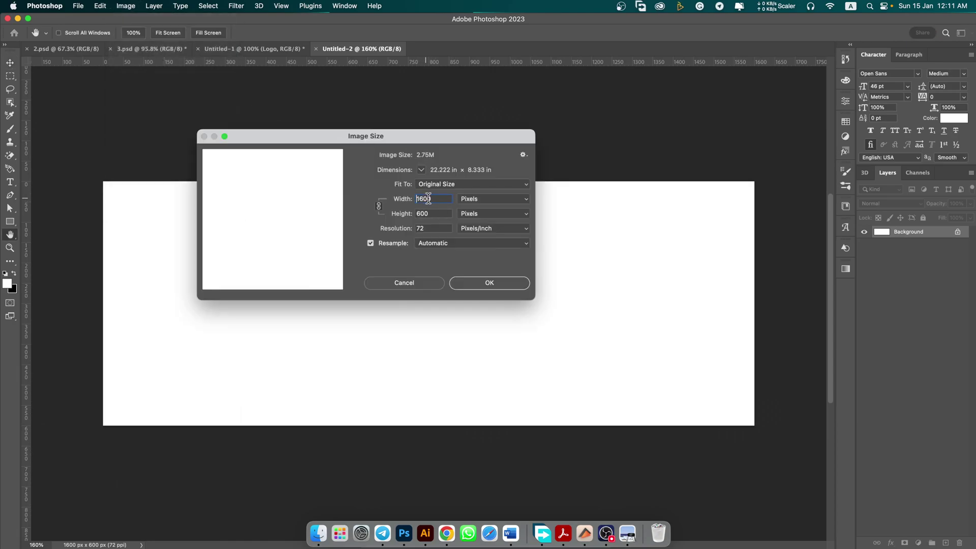
{"action": "key", "text": "BackSpace"}
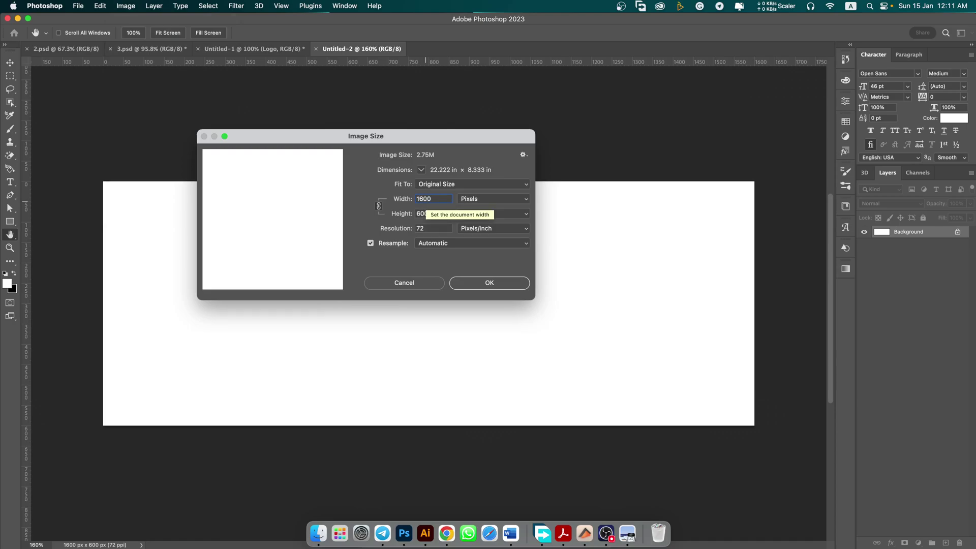
{"action": "type", "text": "2"}
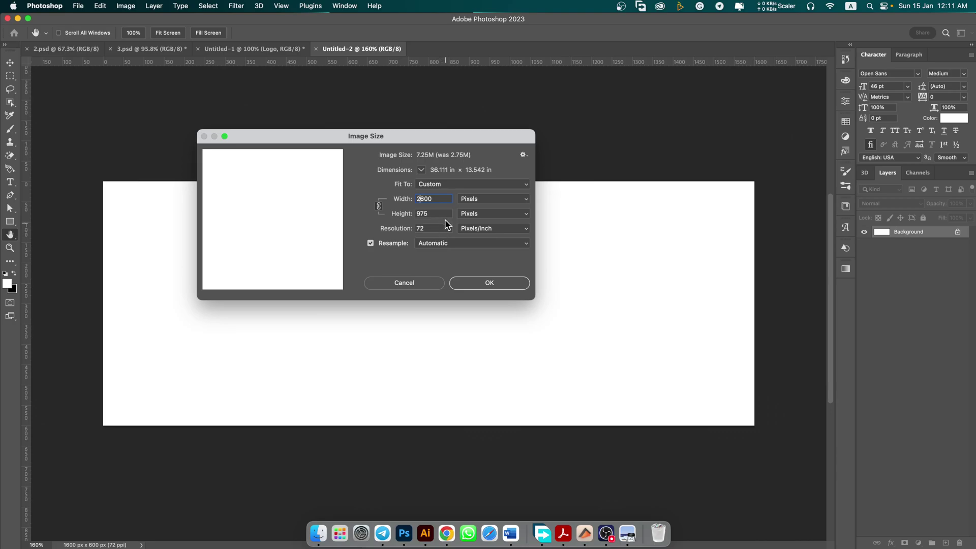
{"action": "left_click", "coordinate": [490, 283]}
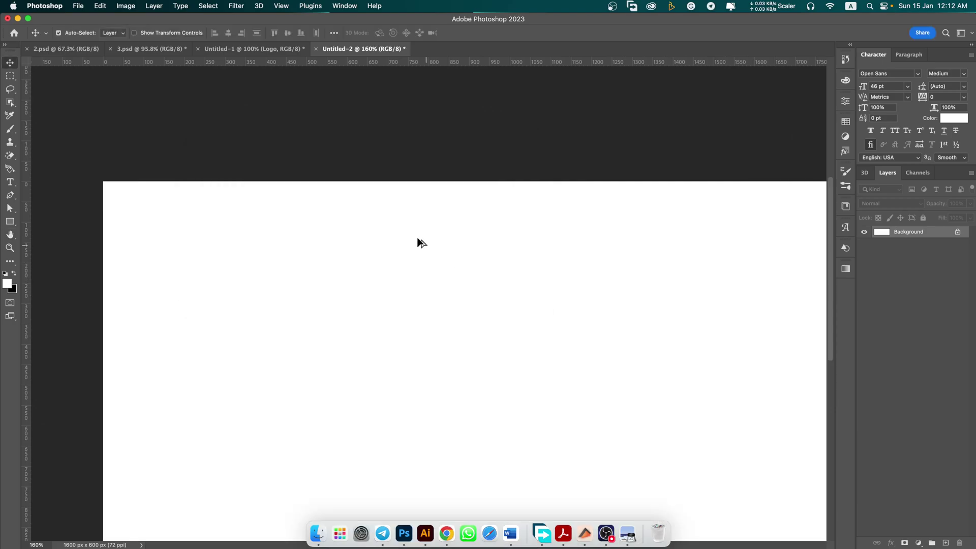
{"action": "scroll", "coordinate": [406, 225], "scroll_direction": "down", "scroll_amount": 3}
{"action": "scroll", "coordinate": [504, 272], "scroll_direction": "up", "scroll_amount": 1}
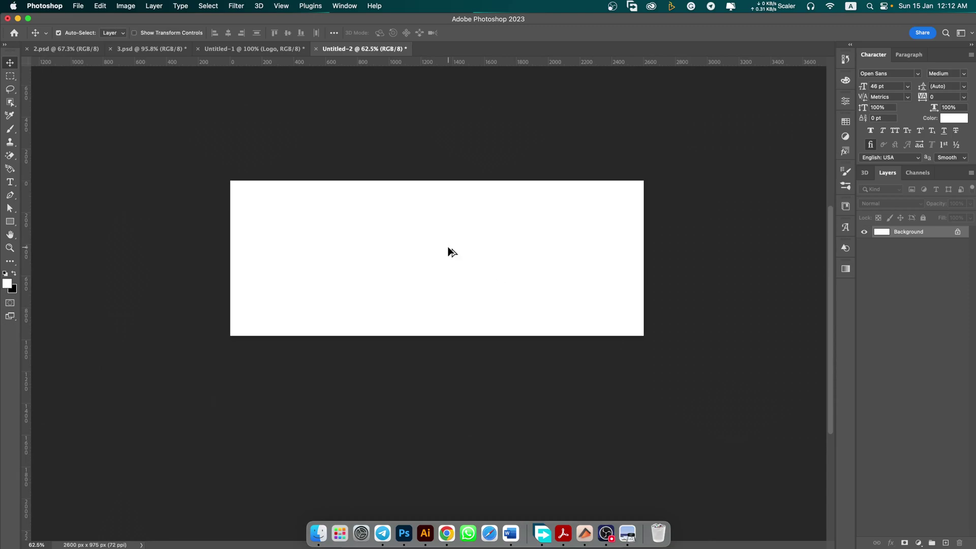
{"action": "scroll", "coordinate": [453, 253], "scroll_direction": "up", "scroll_amount": 1}
{"action": "scroll", "coordinate": [470, 255], "scroll_direction": "up", "scroll_amount": 2}
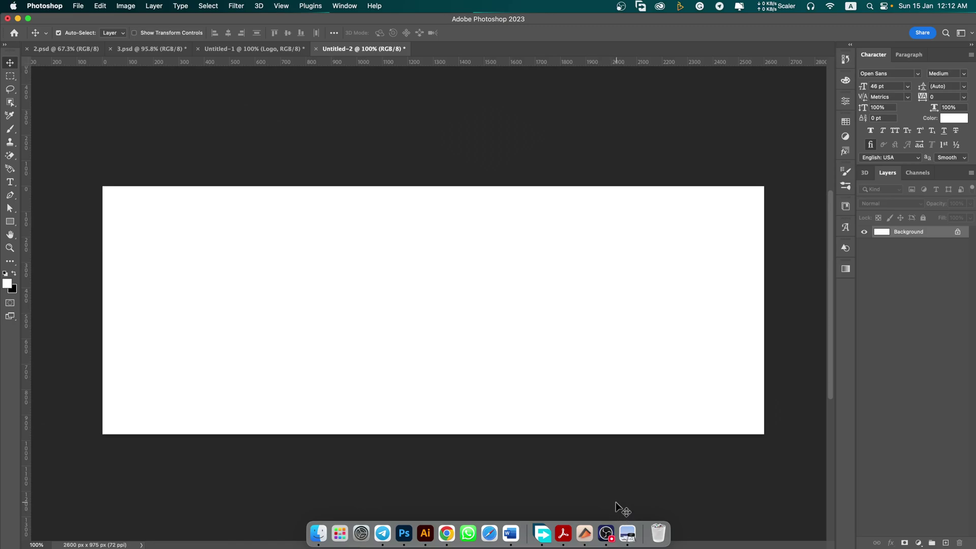
Switch to the Freepik window in Chrome, close the open photo preview and return to the Shooter photo results.
{"action": "right_click", "coordinate": [447, 528]}
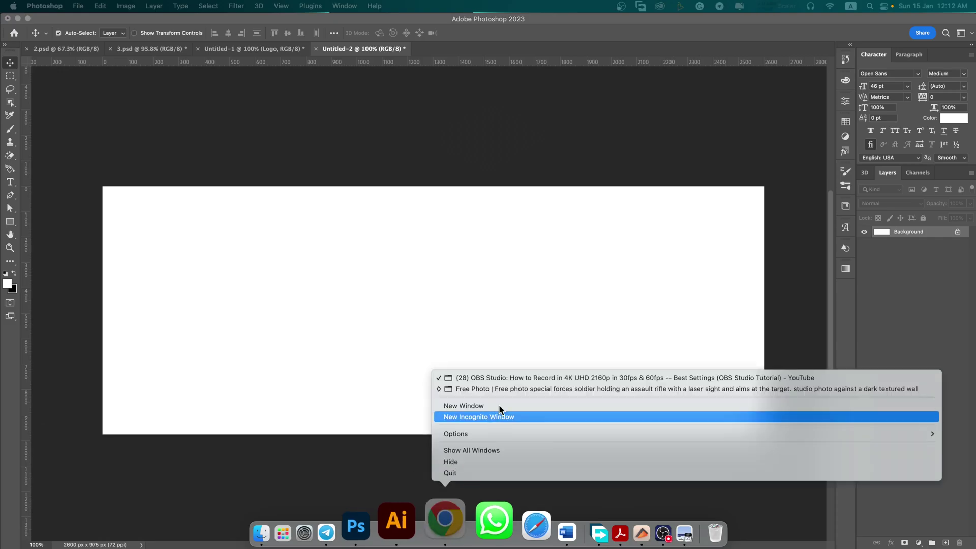
{"action": "left_click", "coordinate": [543, 388]}
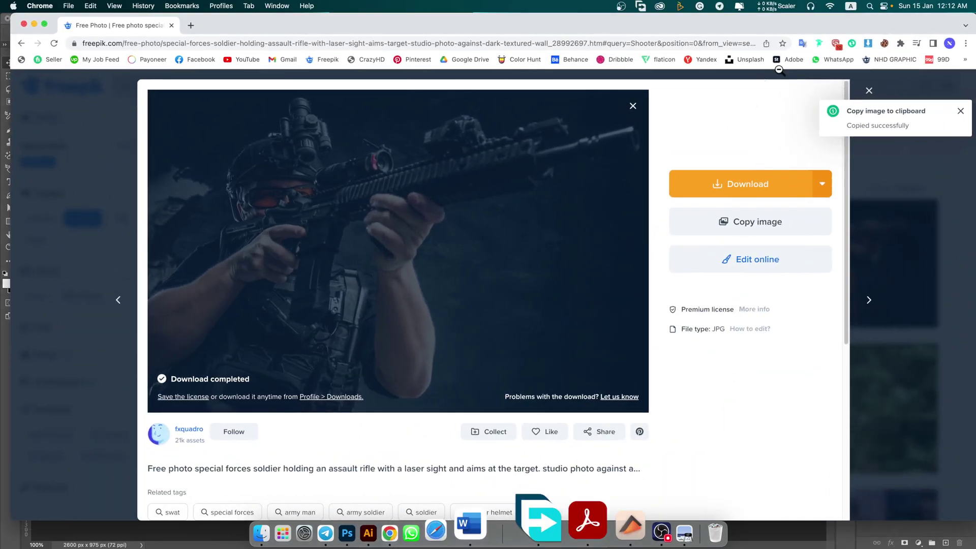
{"action": "left_click", "coordinate": [869, 91]}
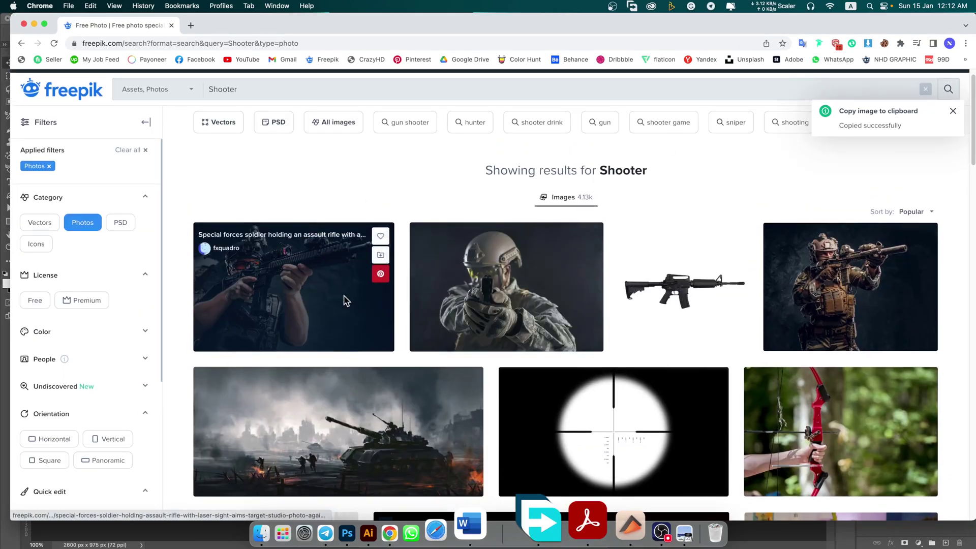
{"action": "scroll", "coordinate": [346, 300], "scroll_direction": "down", "scroll_amount": 1}
{"action": "scroll", "coordinate": [346, 301], "scroll_direction": "up", "scroll_amount": 1}
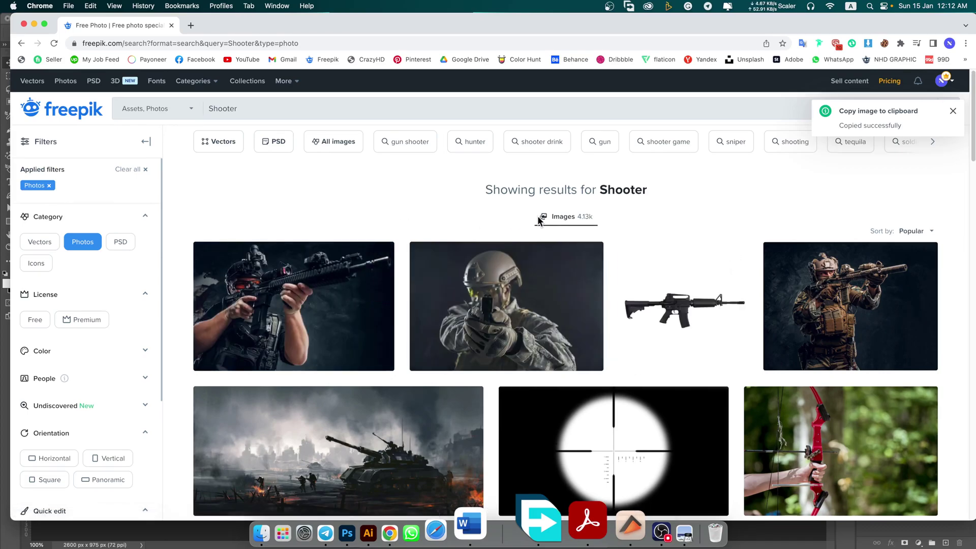
{"action": "left_click", "coordinate": [953, 111]}
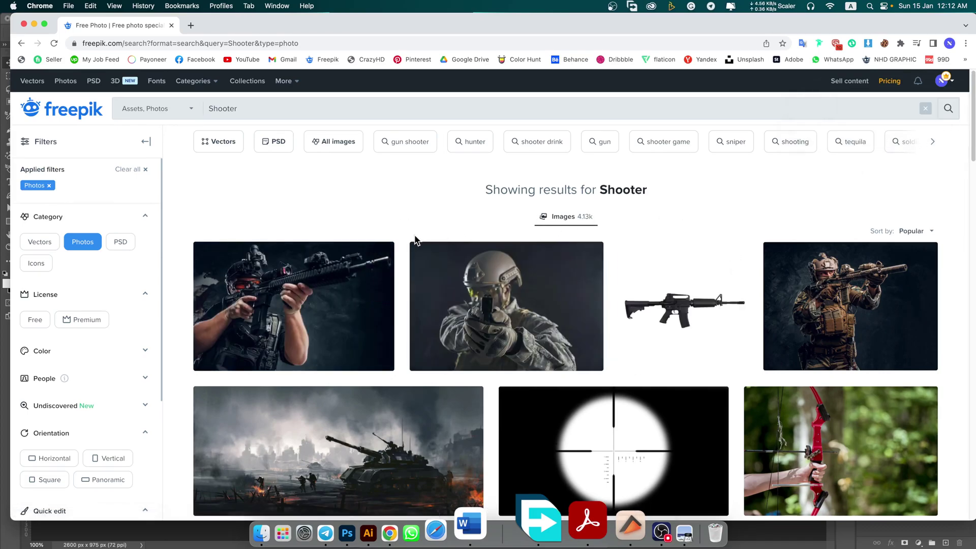
Open the first Shooter result, the special forces soldier aiming an assault rifle, and copy the image to the clipboard.
{"action": "left_click", "coordinate": [346, 311]}
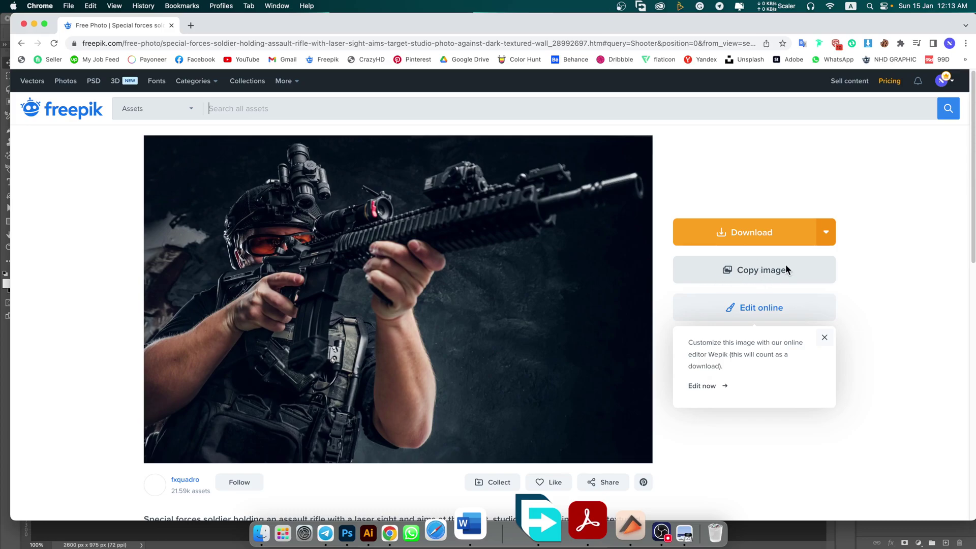
{"action": "left_click", "coordinate": [824, 232]}
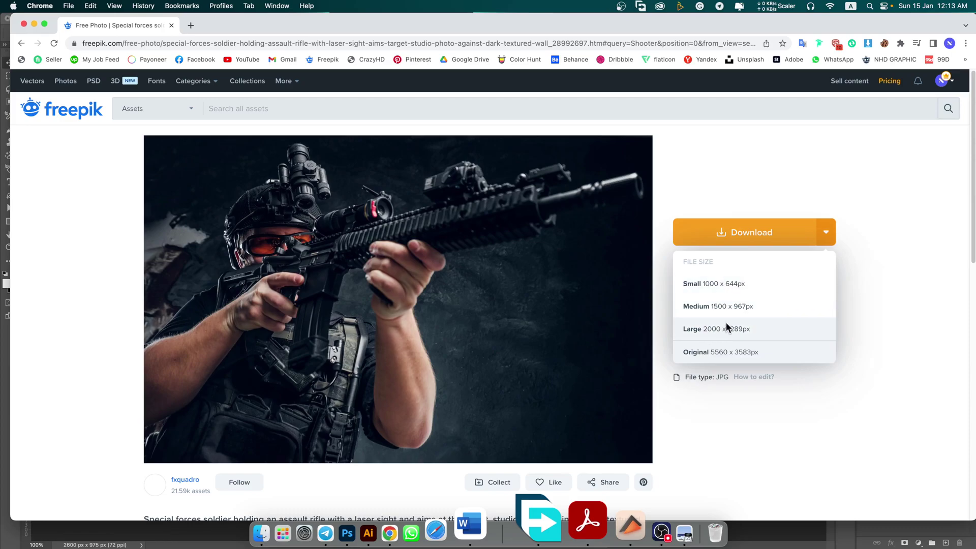
{"action": "left_click", "coordinate": [864, 291]}
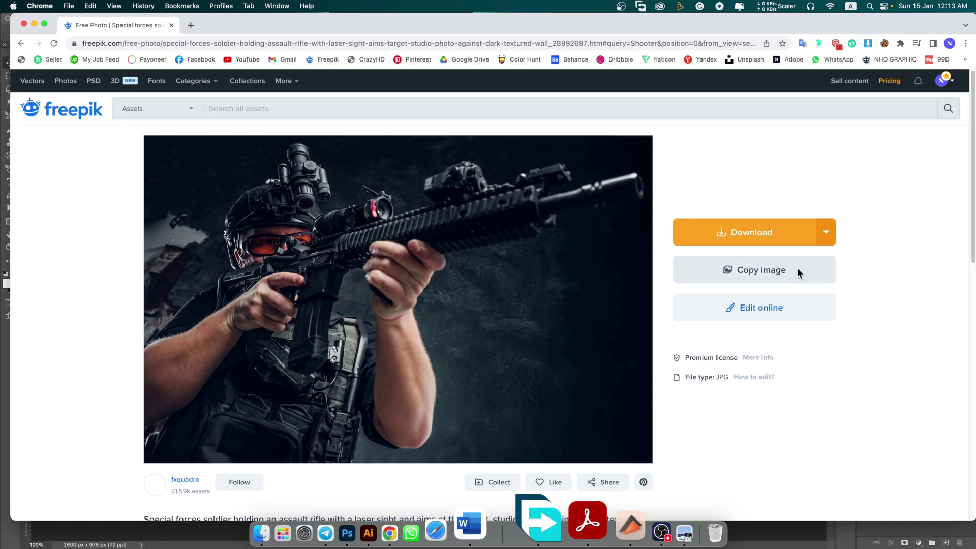
{"action": "left_click", "coordinate": [765, 269]}
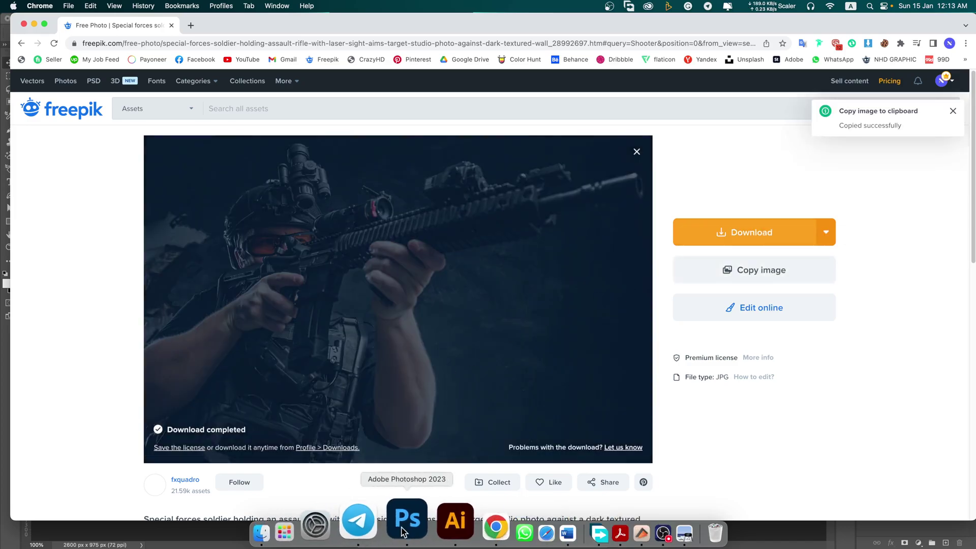
Paste the copied soldier photo into the blank Photoshop document, shifted slightly upward, and convert its layer to a smart object.
{"action": "left_click", "coordinate": [399, 520]}
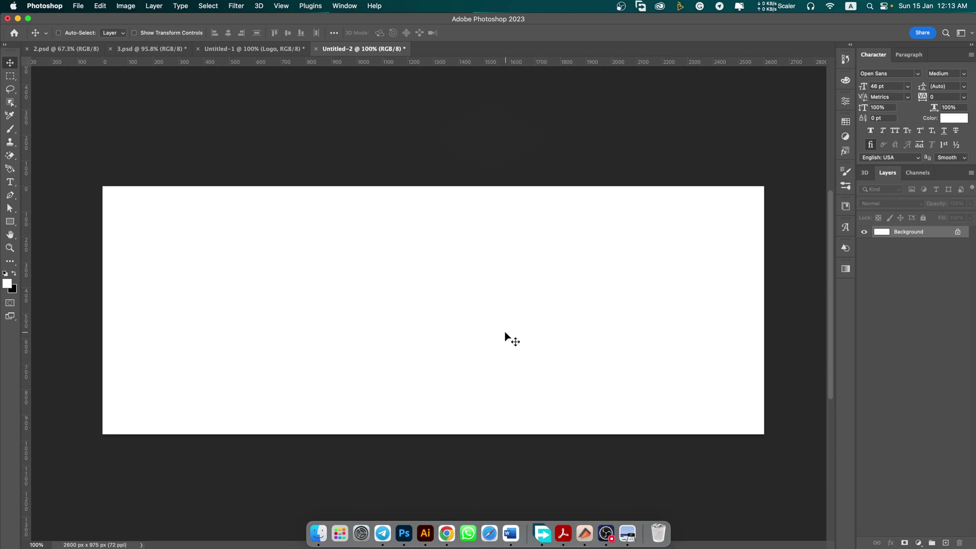
{"action": "key", "text": "super"}
{"action": "key", "text": "super+v"}
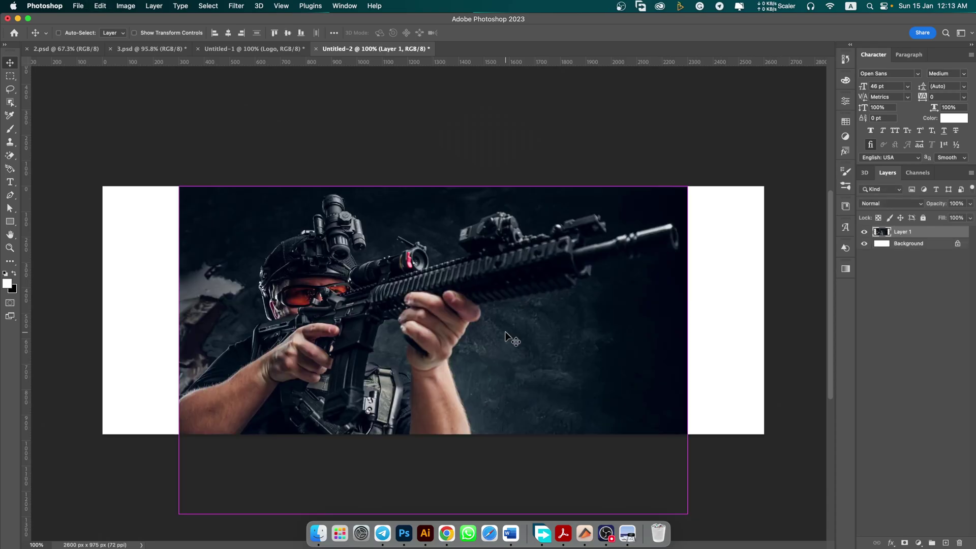
{"action": "left_click_drag", "start_coordinate": [442, 321], "coordinate": [466, 289]}
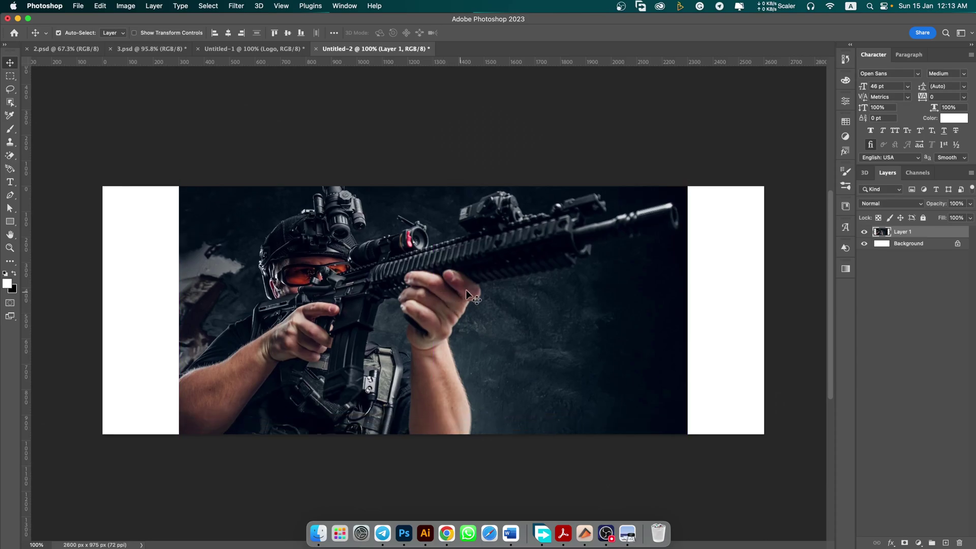
{"action": "right_click", "coordinate": [915, 237]}
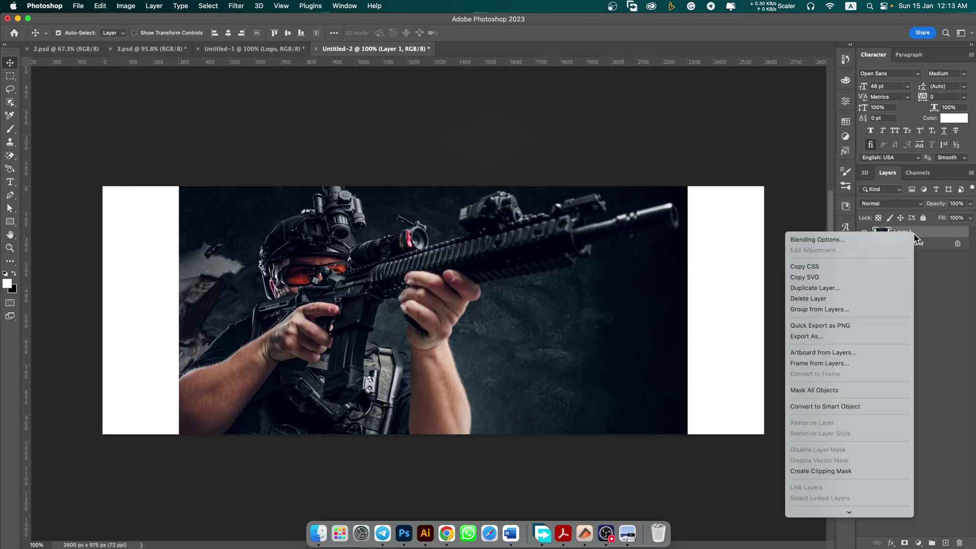
{"action": "left_click", "coordinate": [827, 405]}
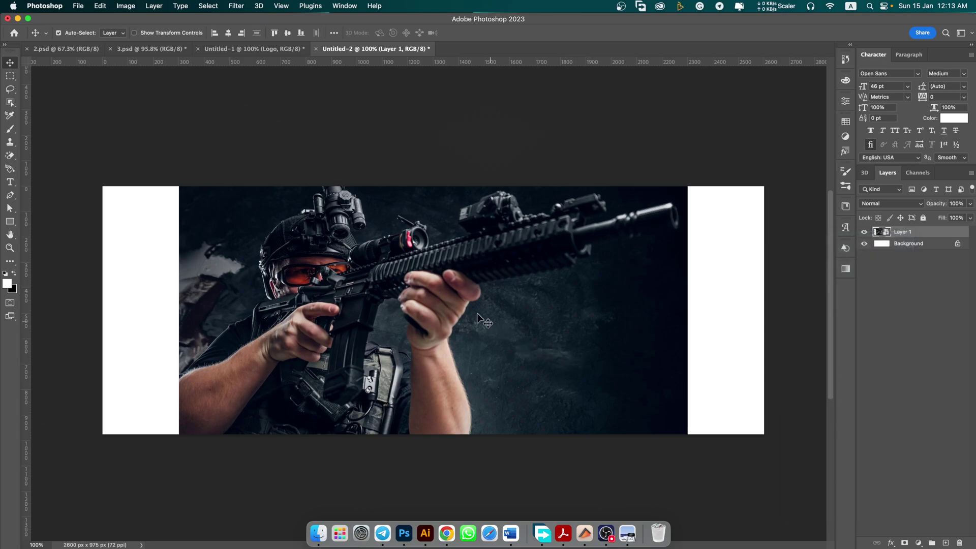
Flip the soldier photo horizontally and shift it right until it reaches the canvas's right edge.
{"action": "scroll", "coordinate": [467, 306], "scroll_direction": "down", "scroll_amount": 3}
{"action": "key", "text": "super"}
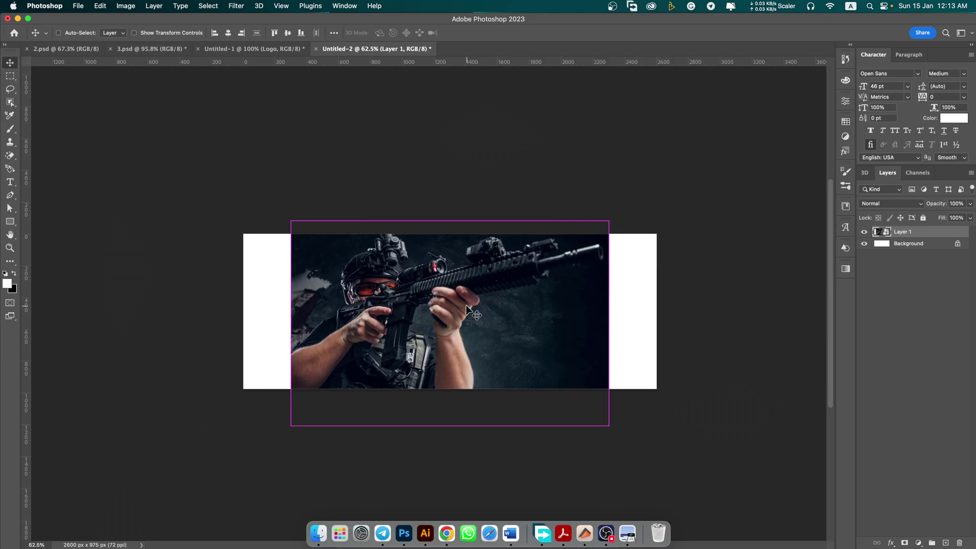
{"action": "key", "text": "super+t"}
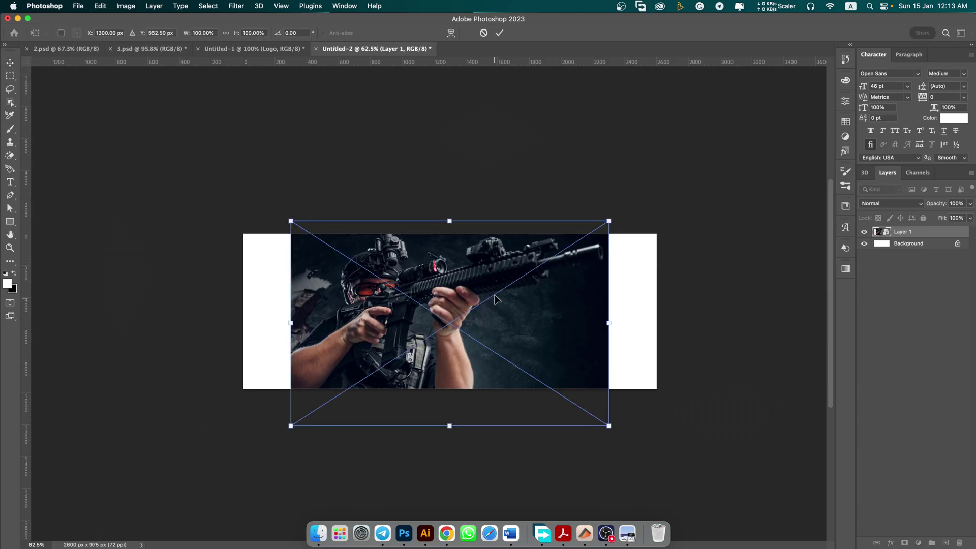
{"action": "right_click", "coordinate": [495, 296]}
{"action": "left_click", "coordinate": [444, 367]}
{"action": "mouse_move", "coordinate": [445, 367]}
{"action": "left_mouse_down"}
{"action": "mouse_move", "coordinate": [443, 337]}
{"action": "mouse_move", "coordinate": [451, 366]}
{"action": "left_mouse_up"}
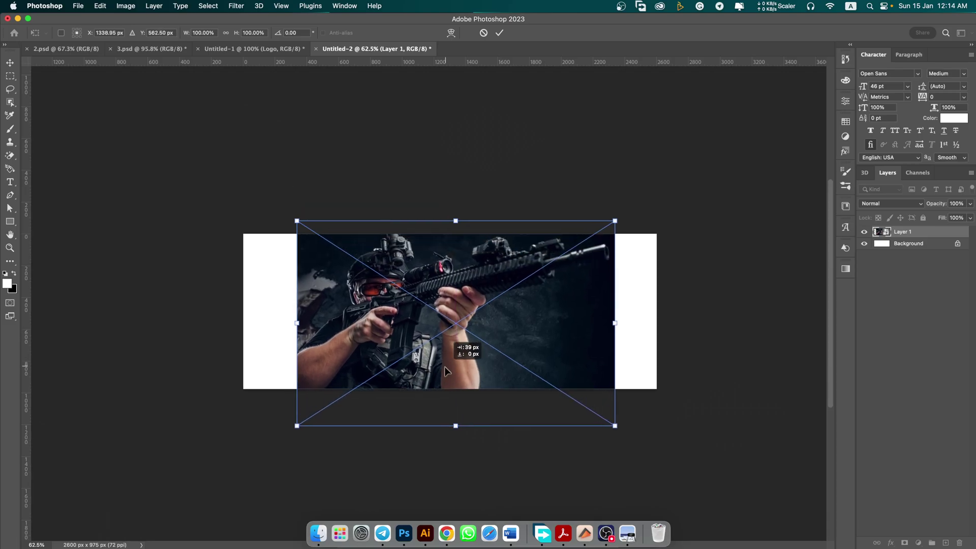
{"action": "right_click", "coordinate": [467, 311]}
{"action": "scroll", "coordinate": [478, 336], "scroll_direction": "down", "scroll_amount": 2}
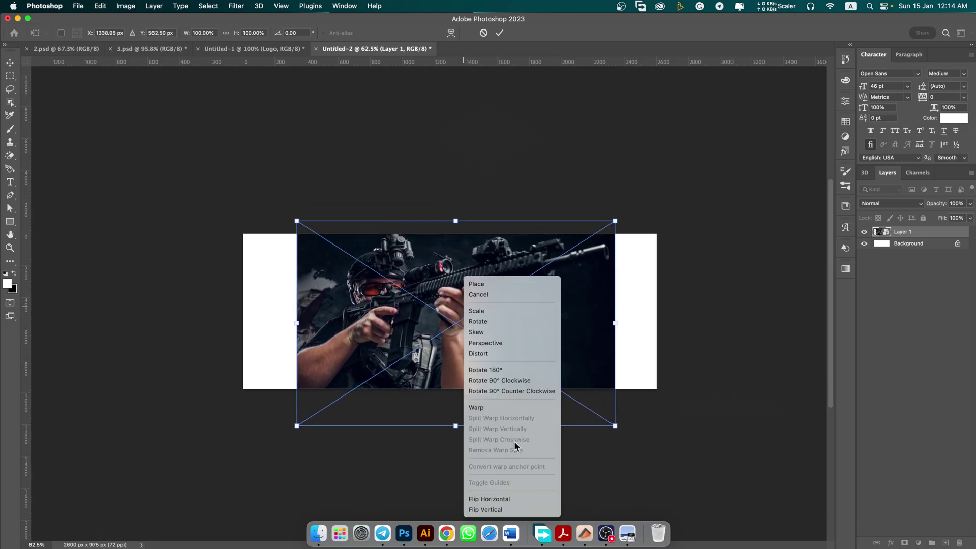
{"action": "left_click", "coordinate": [503, 499]}
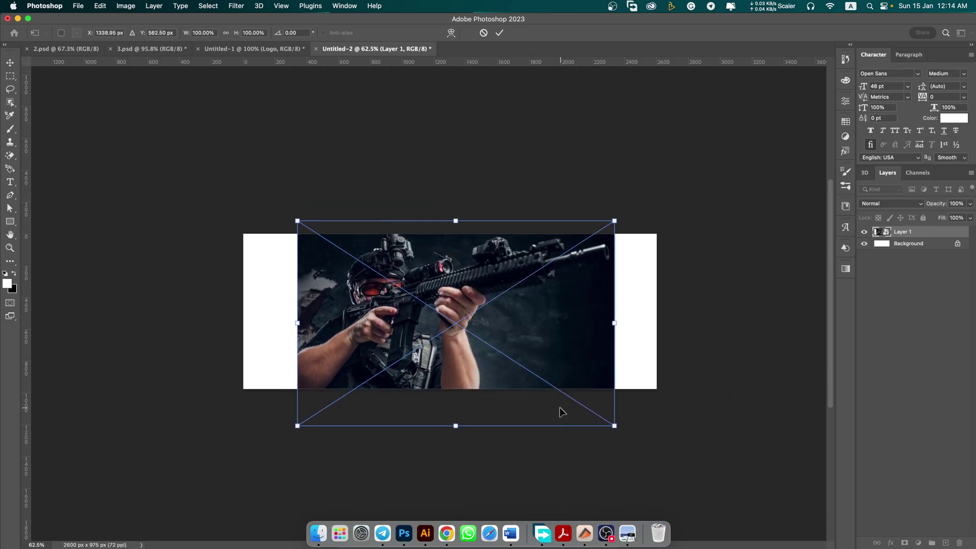
{"action": "left_click_drag", "start_coordinate": [437, 338], "coordinate": [484, 340]}
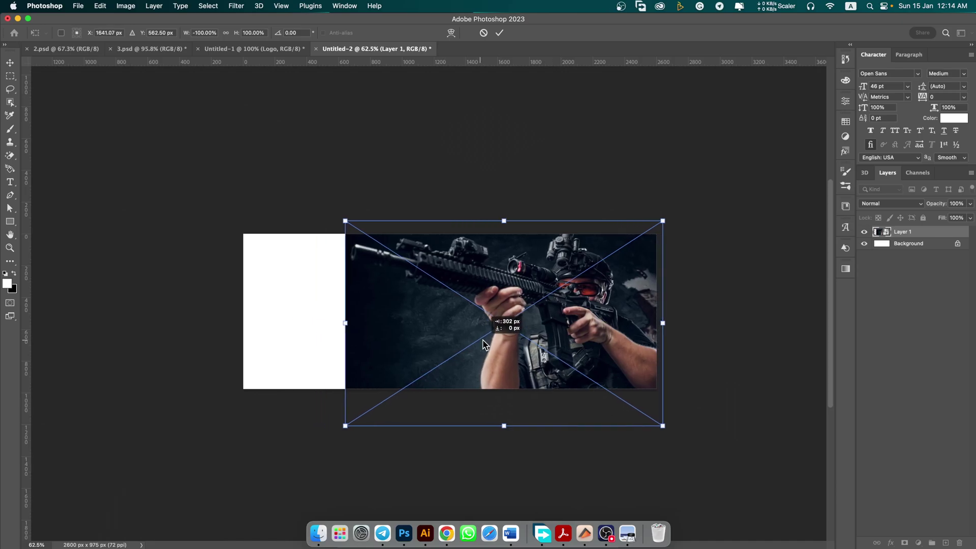
Scale the flipped photo down proportionally to roughly the banner's height, kept against the right edge, and apply the transform.
{"action": "left_click_drag", "start_coordinate": [346, 221], "coordinate": [363, 232]}
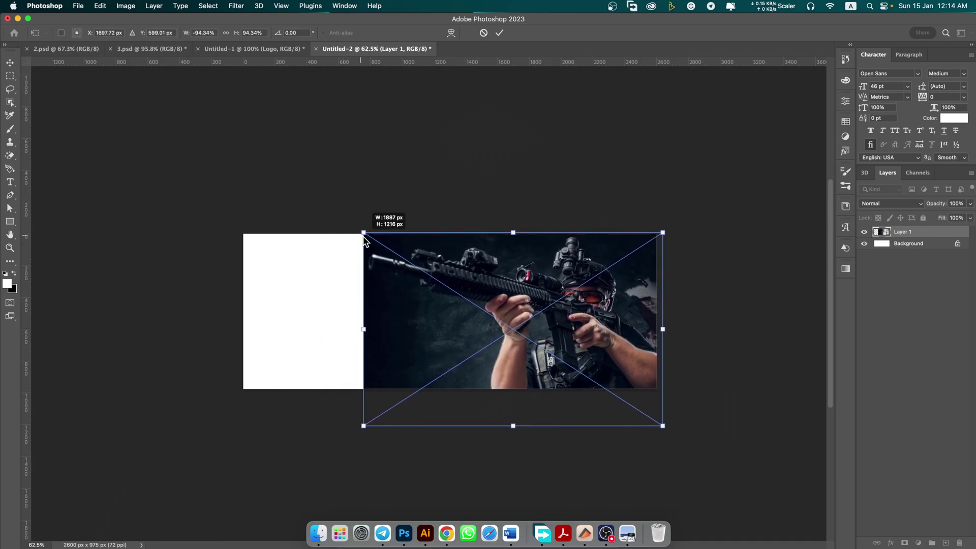
{"action": "left_click_drag", "start_coordinate": [363, 430], "coordinate": [406, 401]}
{"action": "key", "text": "Return"}
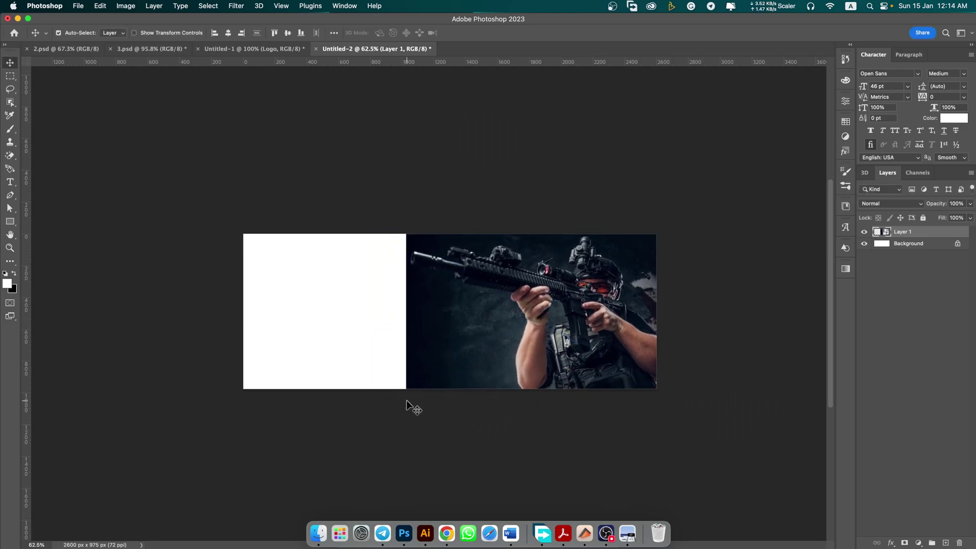
Add a solid color fill layer above the Background, using dark navy 000614 sampled from the photo's left edge.
{"action": "left_click", "coordinate": [932, 244]}
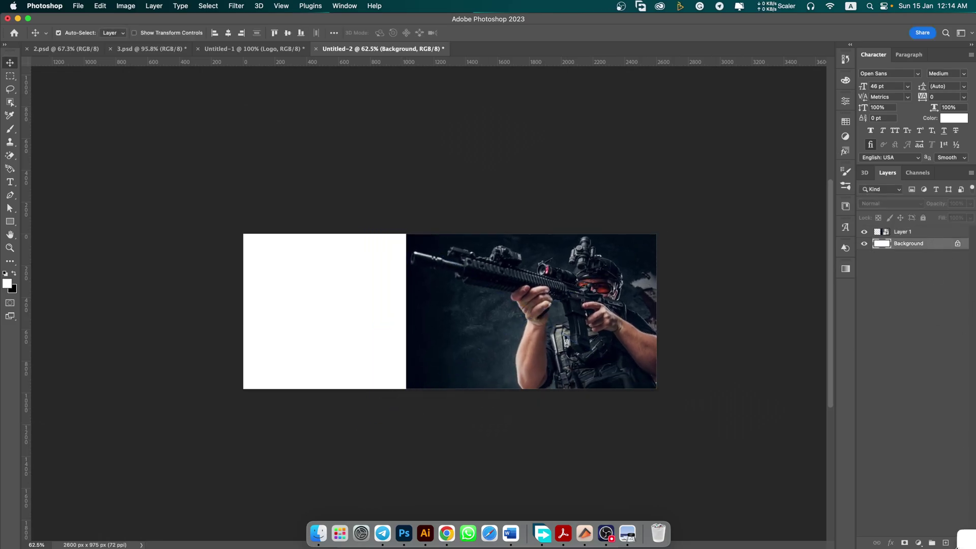
{"action": "left_click", "coordinate": [918, 543]}
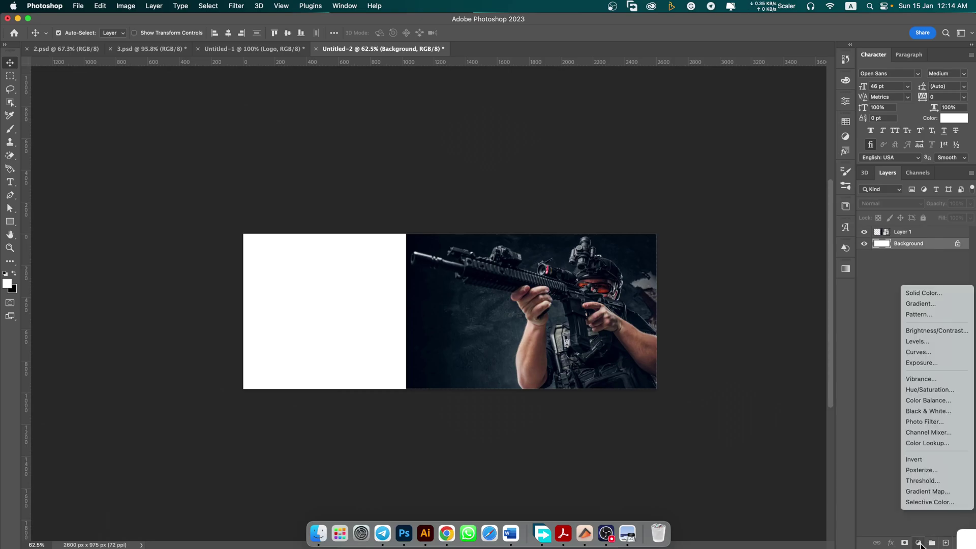
{"action": "left_click", "coordinate": [929, 294]}
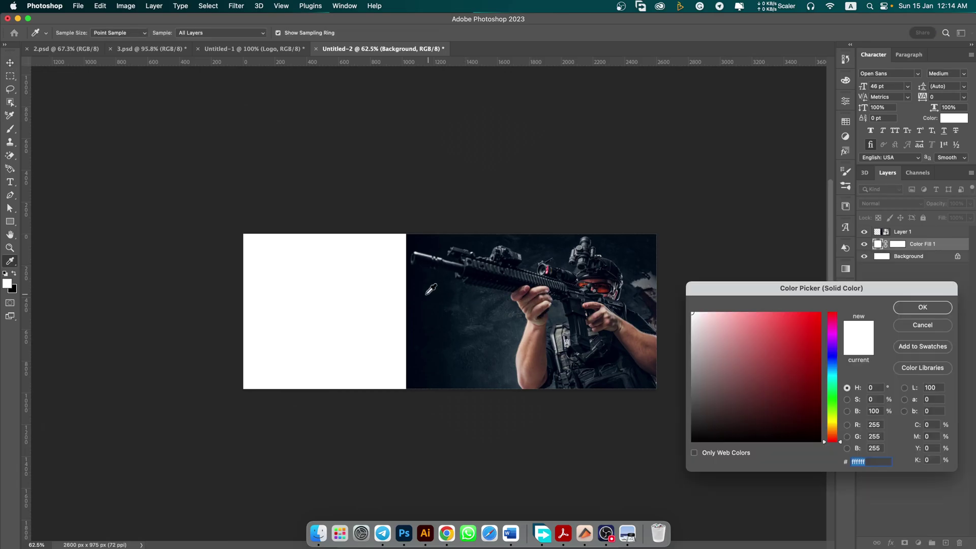
{"action": "left_click", "coordinate": [412, 287]}
{"action": "left_click", "coordinate": [412, 290]}
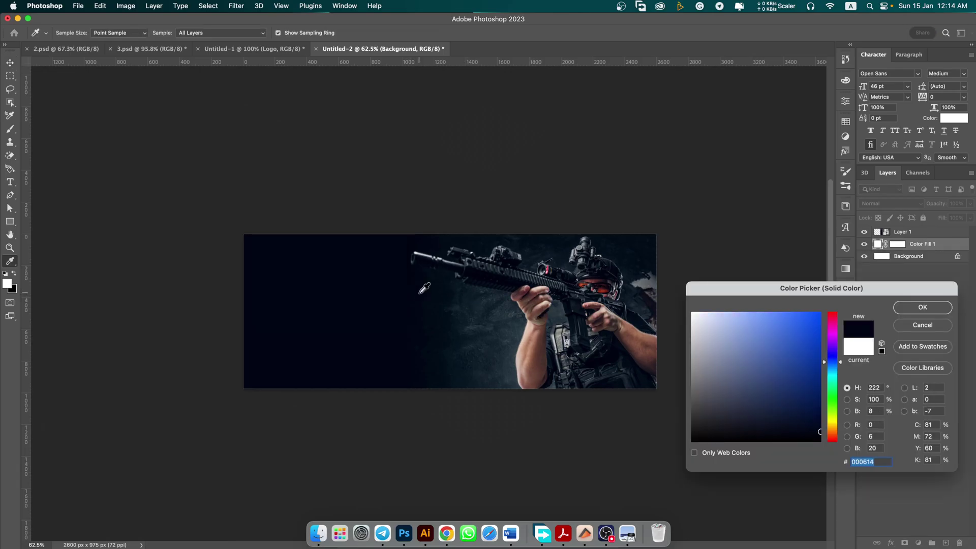
{"action": "left_click", "coordinate": [918, 313]}
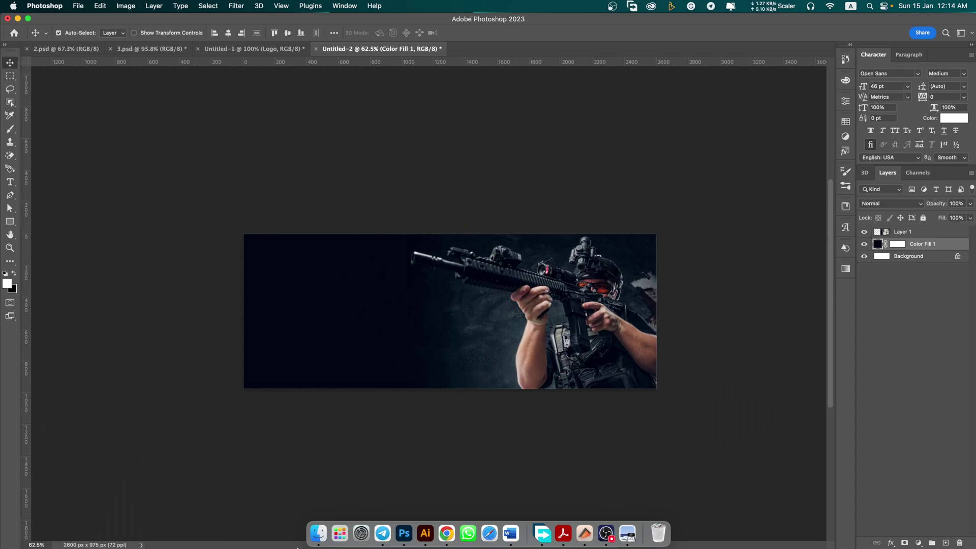
Place Product.png from the Gilliogroup folder into the banner and move its layer above the soldier photo.
{"action": "left_click", "coordinate": [324, 530]}
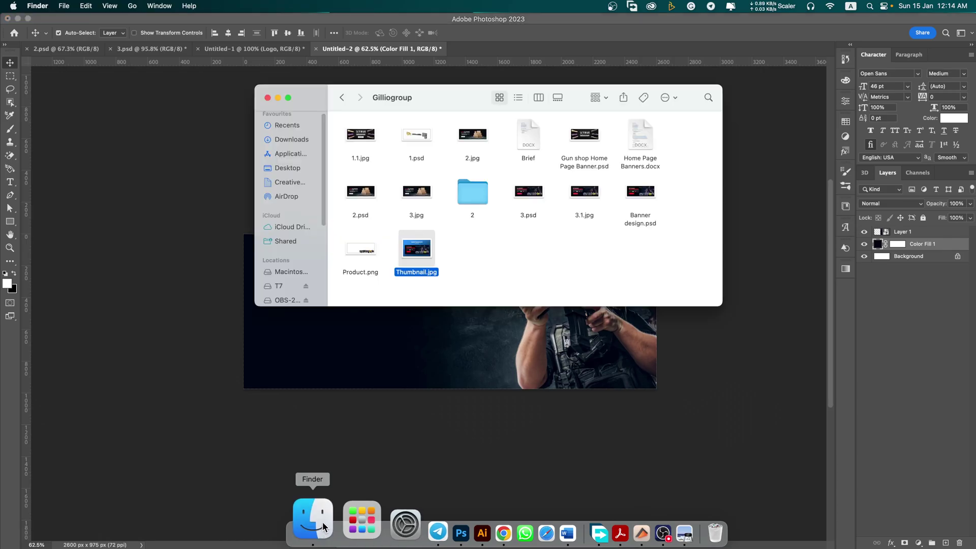
{"action": "left_click", "coordinate": [480, 263]}
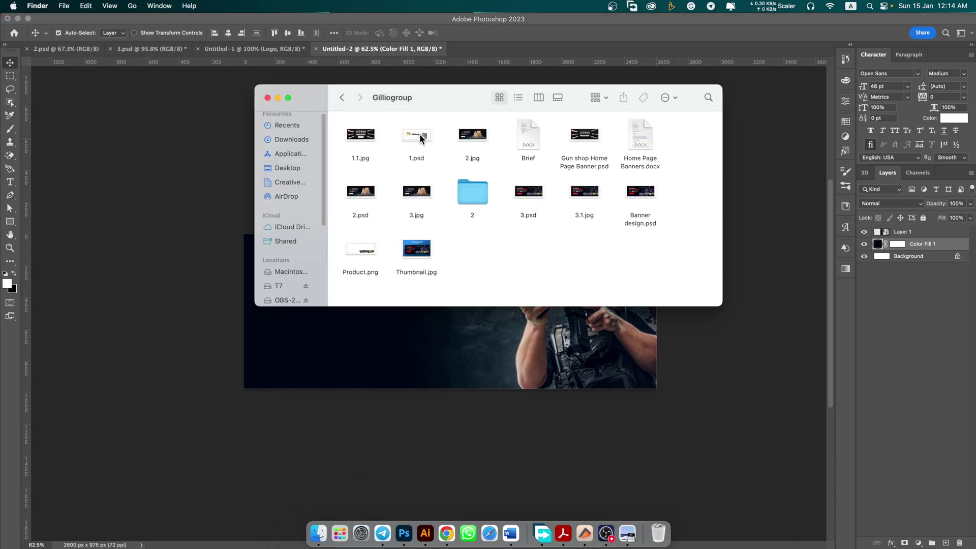
{"action": "left_click", "coordinate": [367, 252]}
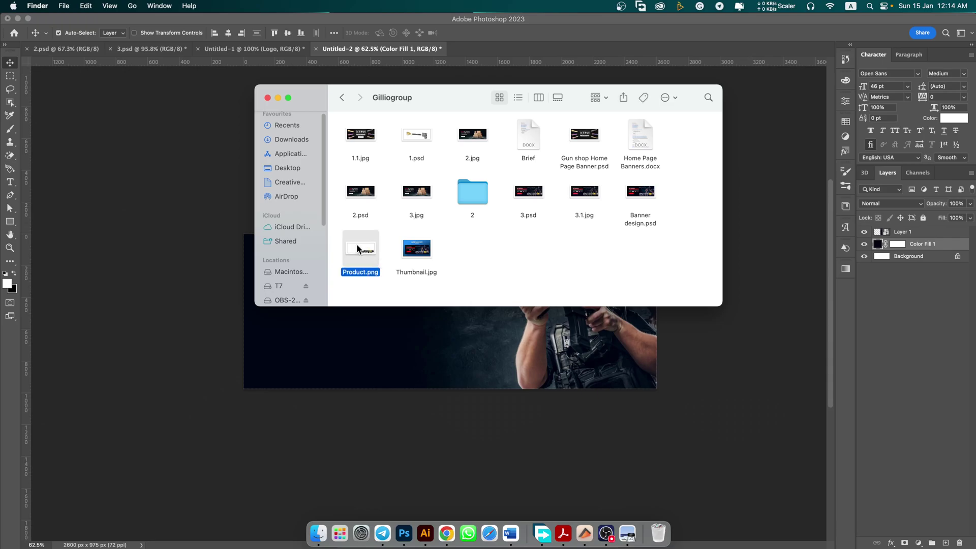
{"action": "left_click_drag", "start_coordinate": [357, 248], "coordinate": [513, 368]}
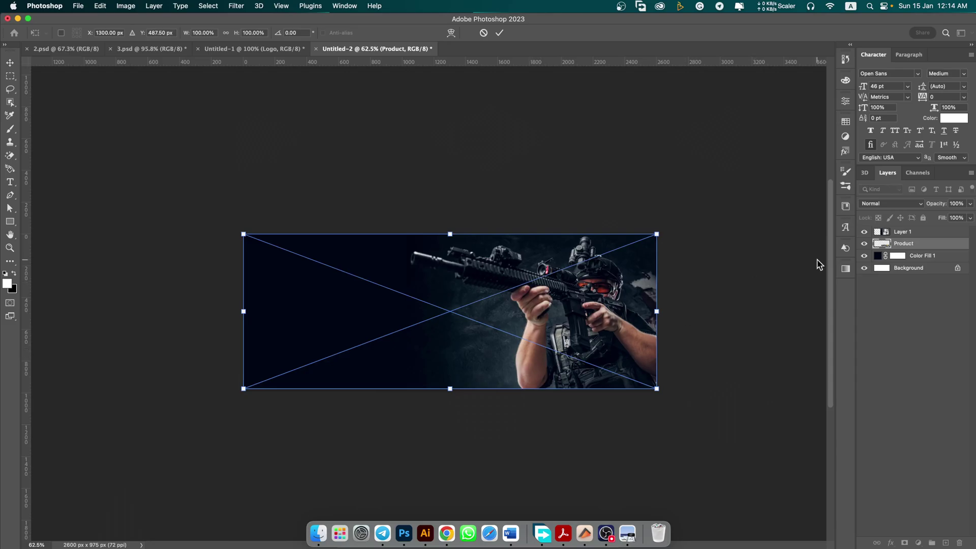
{"action": "key", "text": "Return"}
{"action": "left_click_drag", "start_coordinate": [952, 247], "coordinate": [949, 229]}
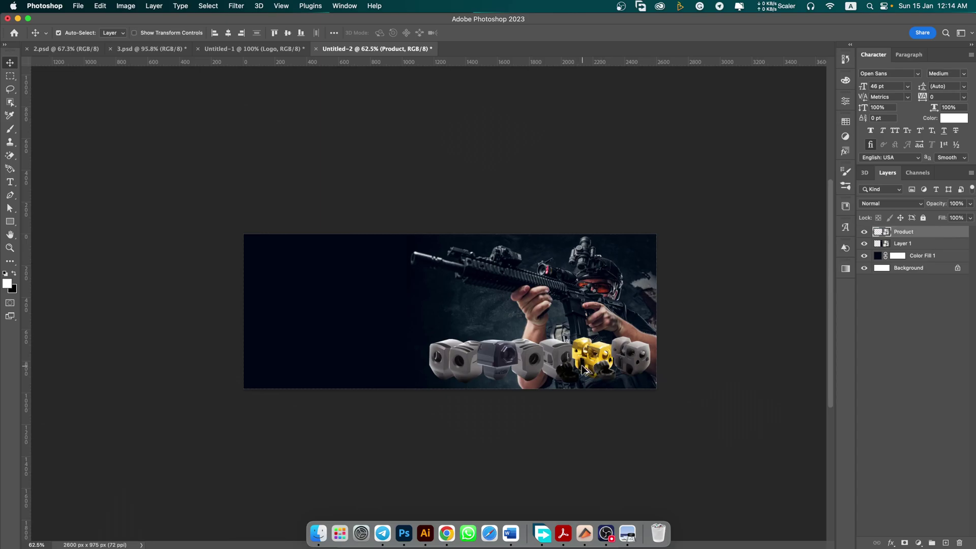
Add a second solid color fill layer in 000614 between the soldier photo and the Product layer, using the recent swatch.
{"action": "scroll", "coordinate": [583, 367], "scroll_direction": "up", "scroll_amount": 5}
{"action": "scroll", "coordinate": [602, 347], "scroll_direction": "down", "scroll_amount": 5}
{"action": "scroll", "coordinate": [589, 360], "scroll_direction": "up", "scroll_amount": 4}
{"action": "scroll", "coordinate": [517, 320], "scroll_direction": "down", "scroll_amount": 2}
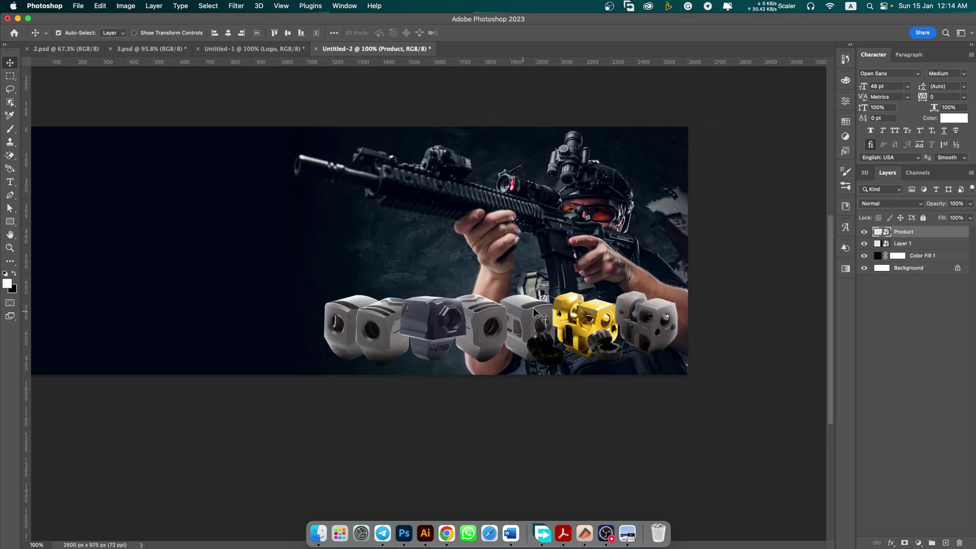
{"action": "scroll", "coordinate": [522, 310], "scroll_direction": "down", "scroll_amount": 2}
{"action": "scroll", "coordinate": [497, 304], "scroll_direction": "up", "scroll_amount": 2}
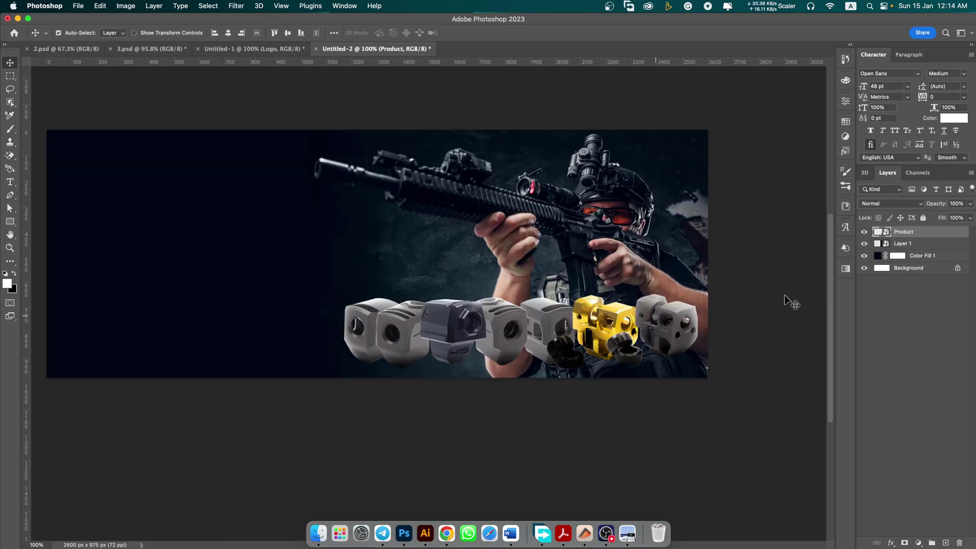
{"action": "left_click", "coordinate": [944, 245]}
{"action": "left_click", "coordinate": [918, 543]}
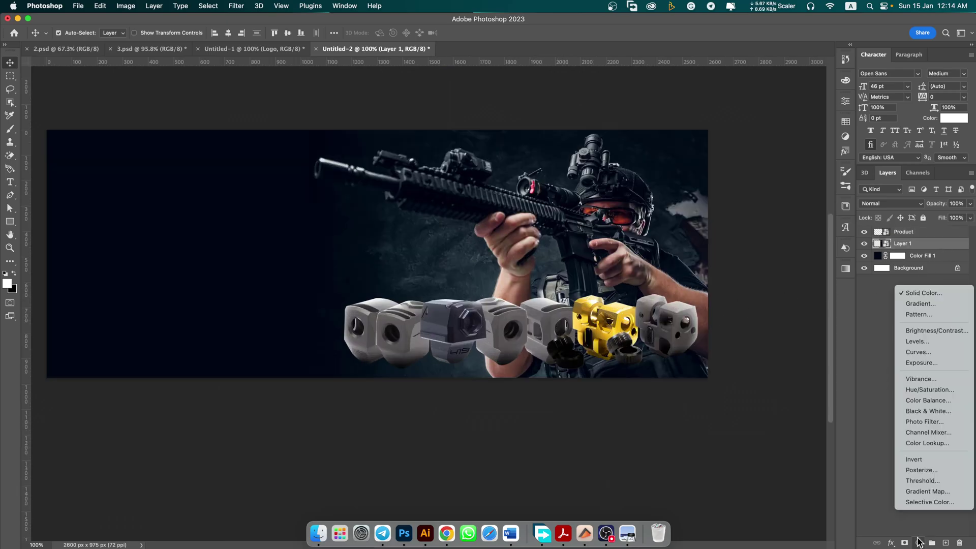
{"action": "left_click", "coordinate": [927, 292]}
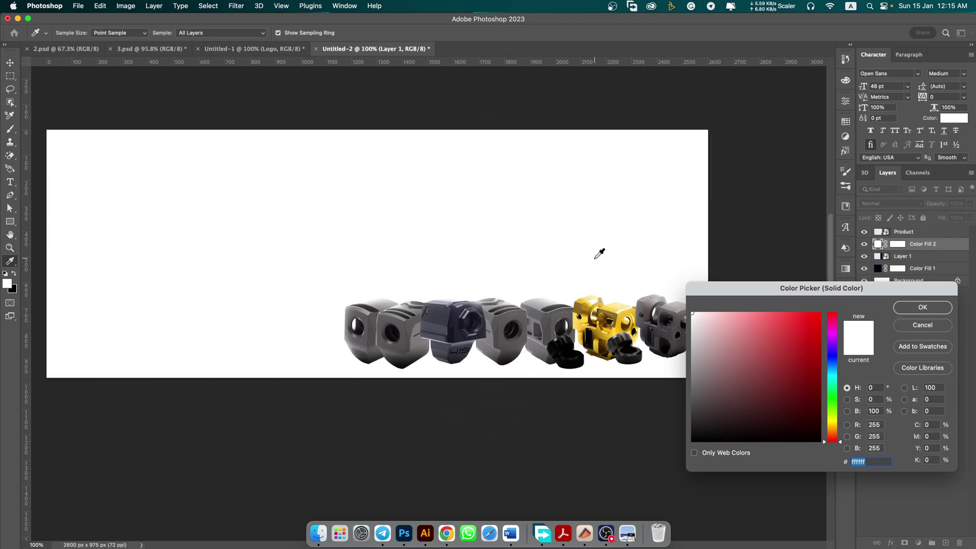
{"action": "left_click", "coordinate": [840, 122]}
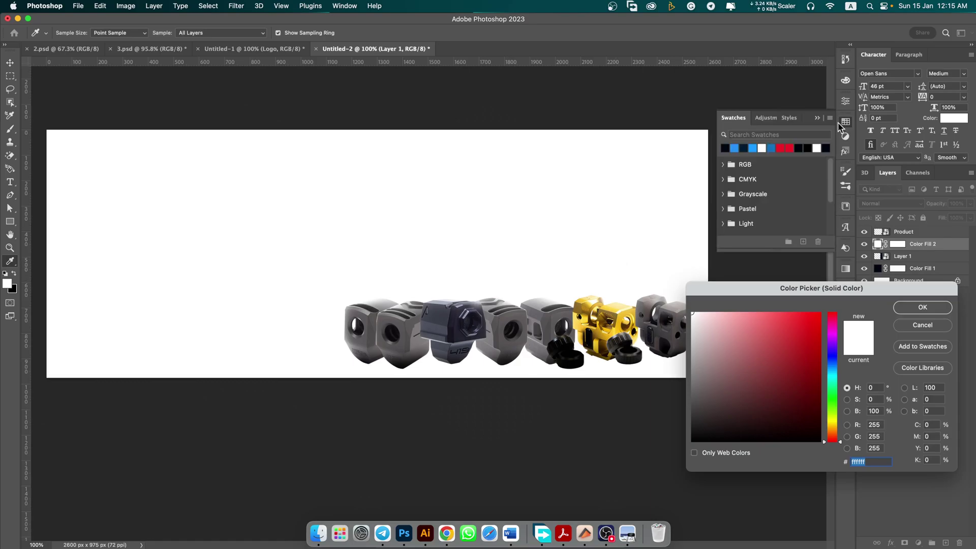
{"action": "left_click", "coordinate": [725, 148]}
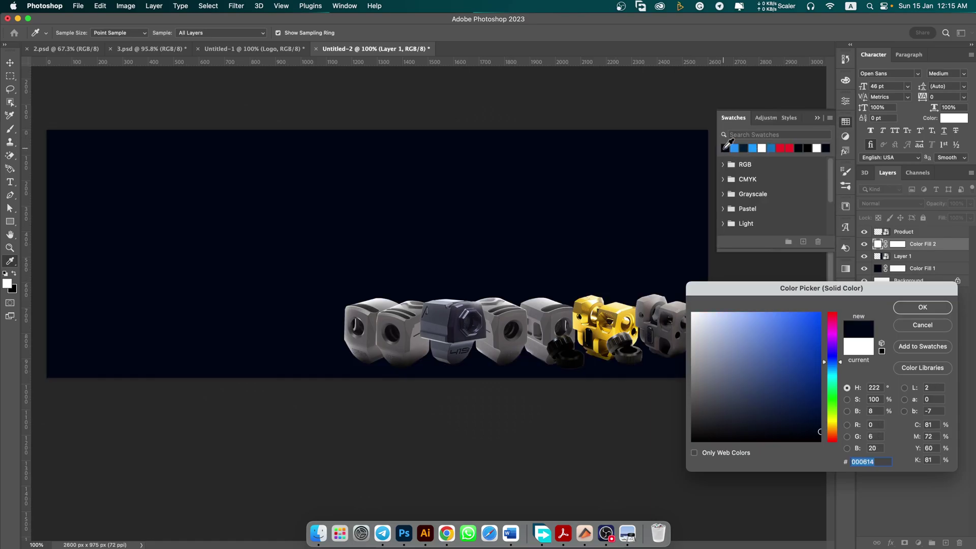
{"action": "left_click", "coordinate": [909, 308]}
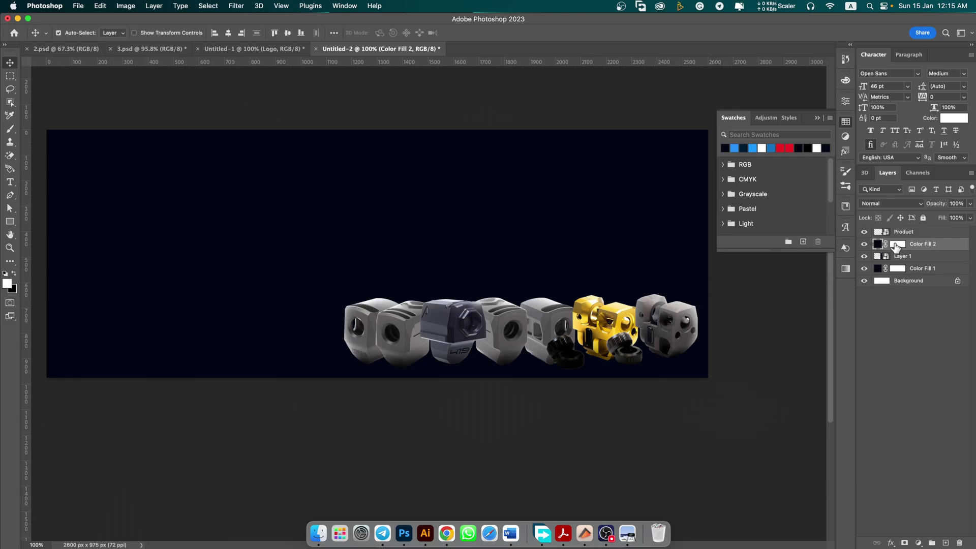
Draw a vertical black-to-white gradient on the upper color fill's mask, revealing the soldier above and fading the banner's lower part to navy.
{"action": "left_click", "coordinate": [896, 245]}
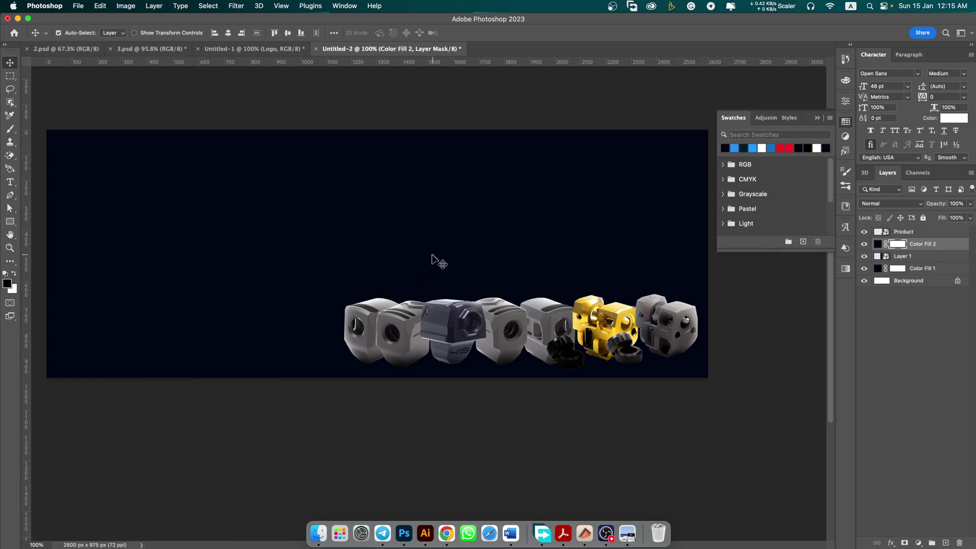
{"action": "key", "text": "i"}
{"action": "right_click", "coordinate": [12, 262]}
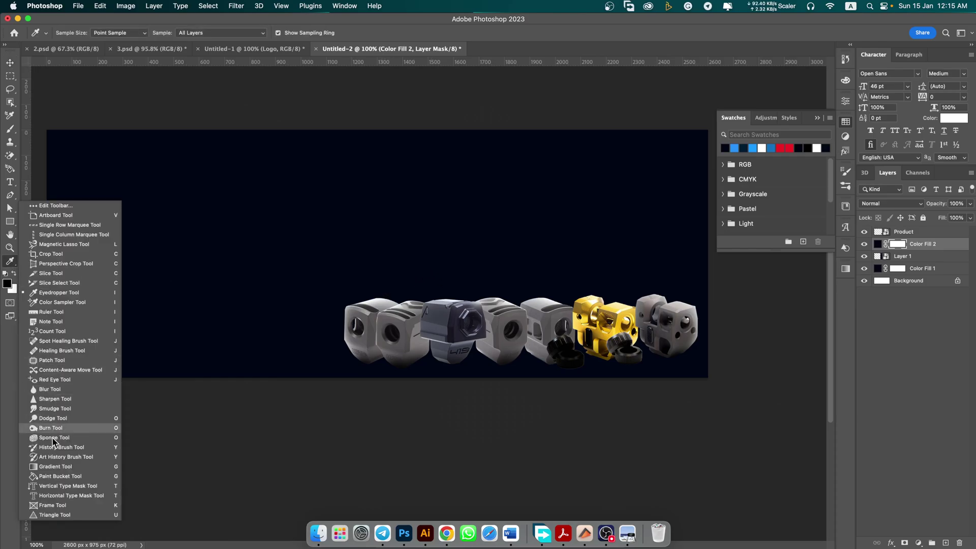
{"action": "left_click", "coordinate": [60, 467]}
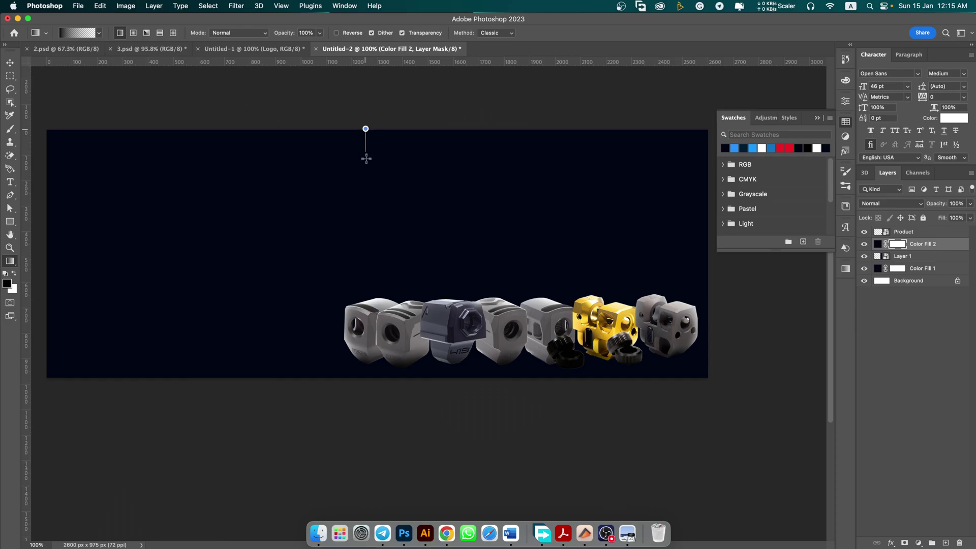
{"action": "left_click_drag", "start_coordinate": [366, 148], "coordinate": [363, 295]}
{"action": "left_click_drag", "start_coordinate": [363, 351], "coordinate": [362, 400]}
{"action": "scroll", "coordinate": [425, 255], "scroll_direction": "down", "scroll_amount": 5}
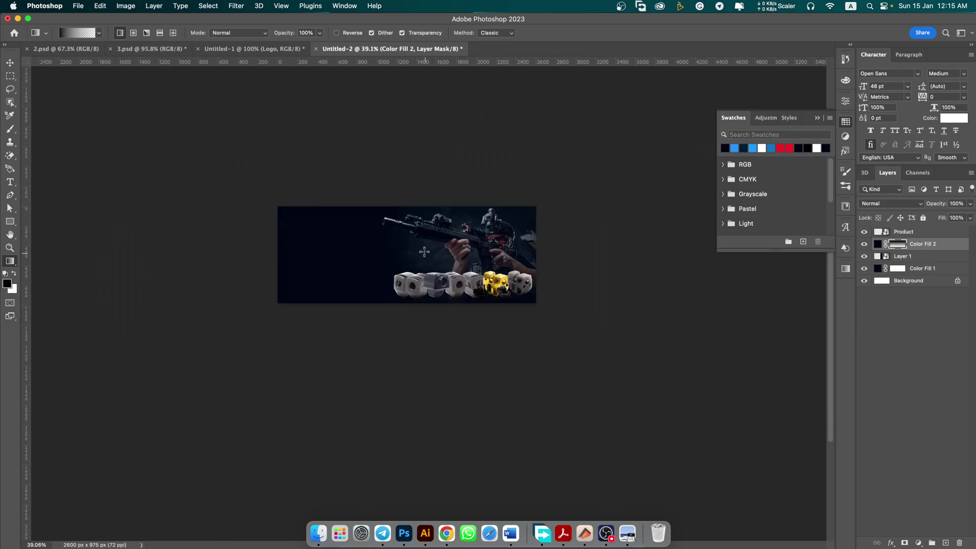
{"action": "scroll", "coordinate": [424, 252], "scroll_direction": "up", "scroll_amount": 5}
{"action": "left_click_drag", "start_coordinate": [411, 203], "coordinate": [423, 384]}
{"action": "left_click_drag", "start_coordinate": [430, 157], "coordinate": [440, 302]}
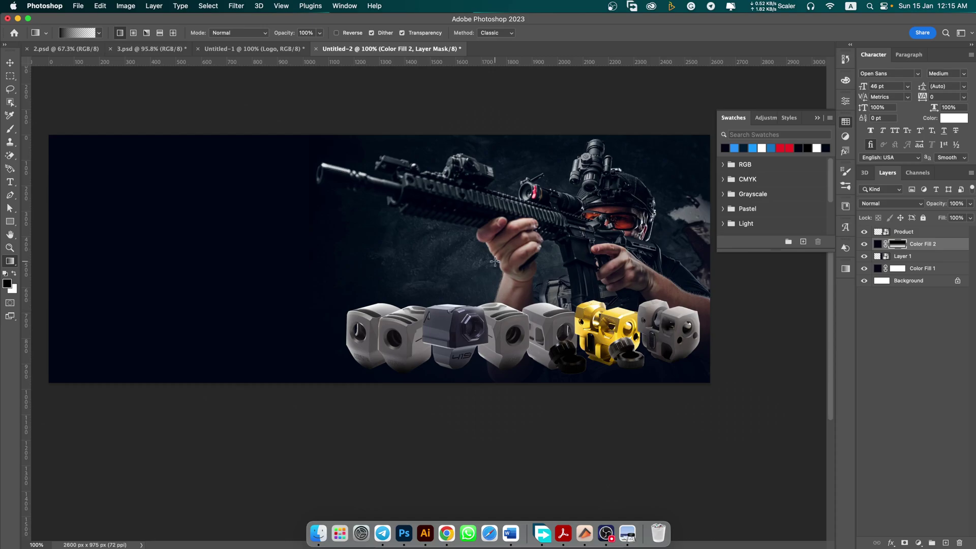
{"action": "key", "text": "v"}
{"action": "scroll", "coordinate": [478, 317], "scroll_direction": "down", "scroll_amount": 4}
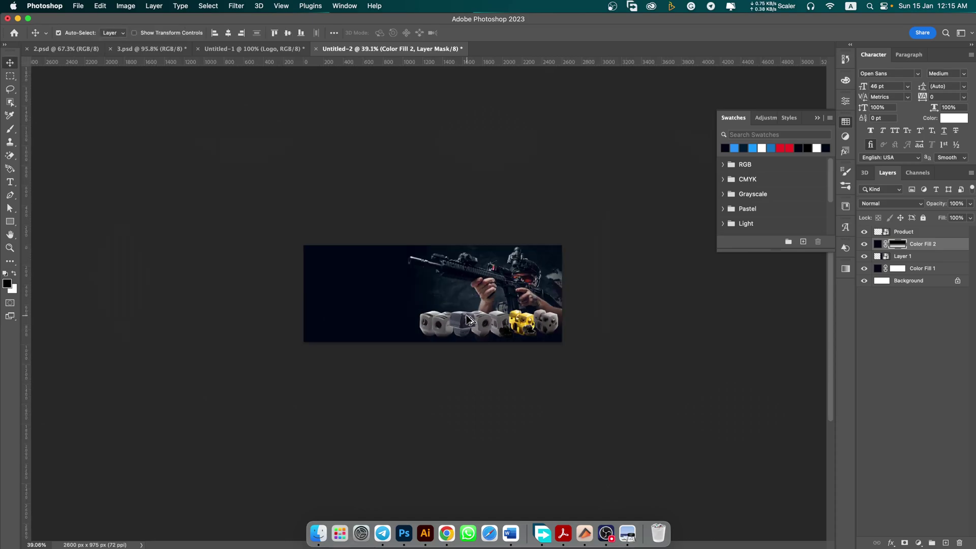
{"action": "scroll", "coordinate": [536, 328], "scroll_direction": "up", "scroll_amount": 4}
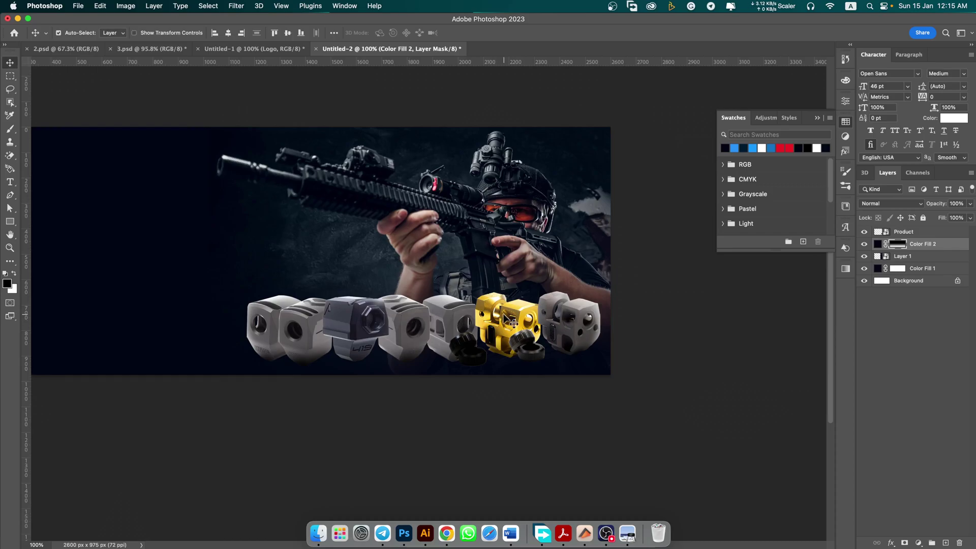
{"action": "scroll", "coordinate": [514, 323], "scroll_direction": "down", "scroll_amount": 2}
{"action": "left_click_drag", "start_coordinate": [398, 308], "coordinate": [498, 346]}
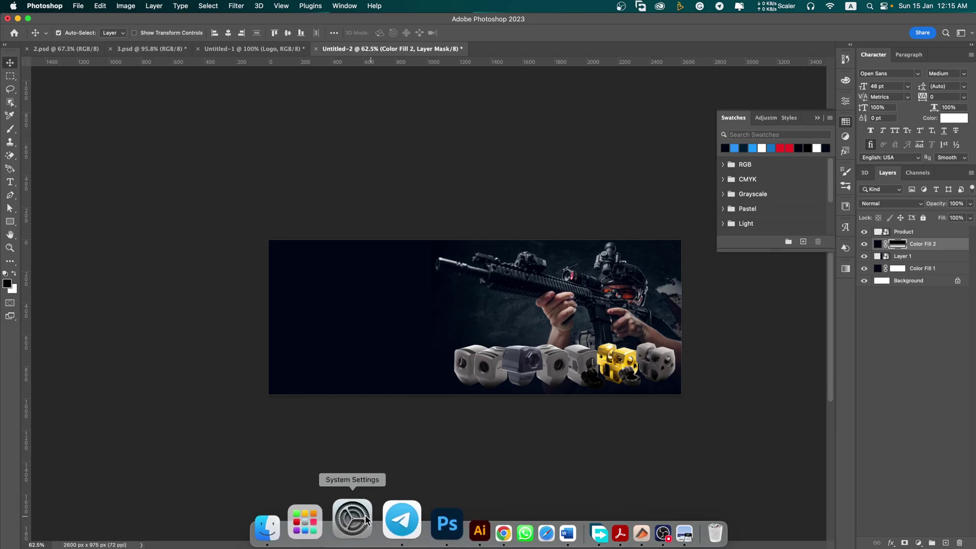
Switch to Chrome and search Freepik for "black texture".
{"action": "left_click", "coordinate": [447, 518]}
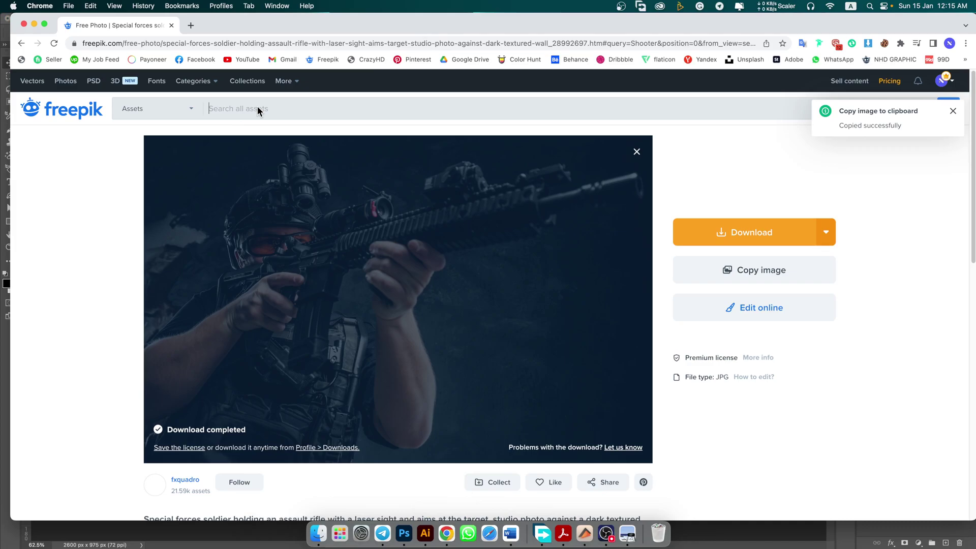
{"action": "type", "text": "Ba"}
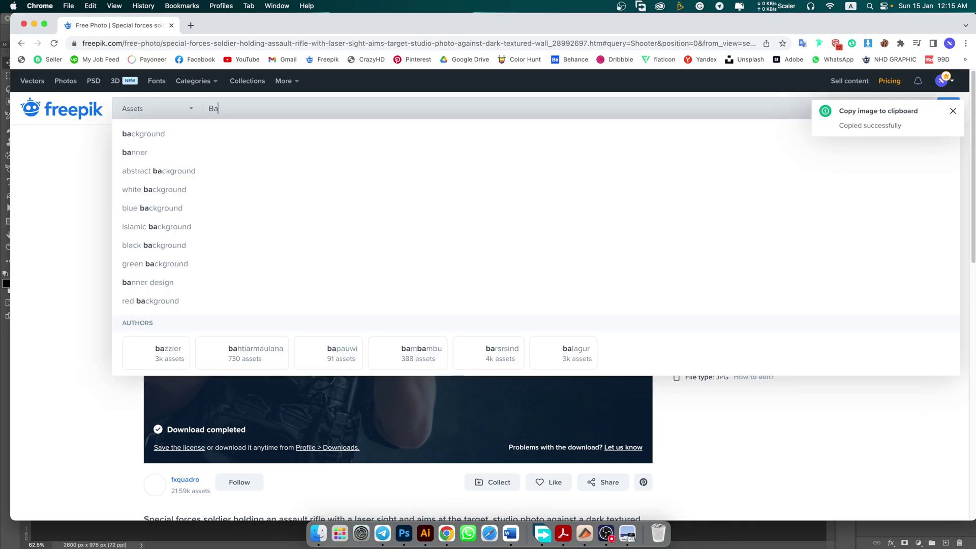
{"action": "key", "text": "BackSpace"}
{"action": "type", "text": "la"}
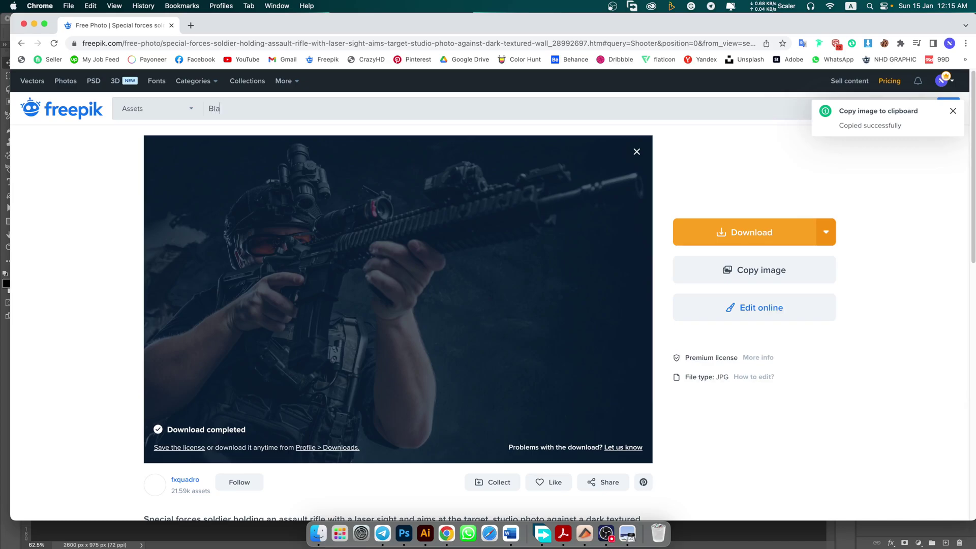
{"action": "type", "text": "ck"}
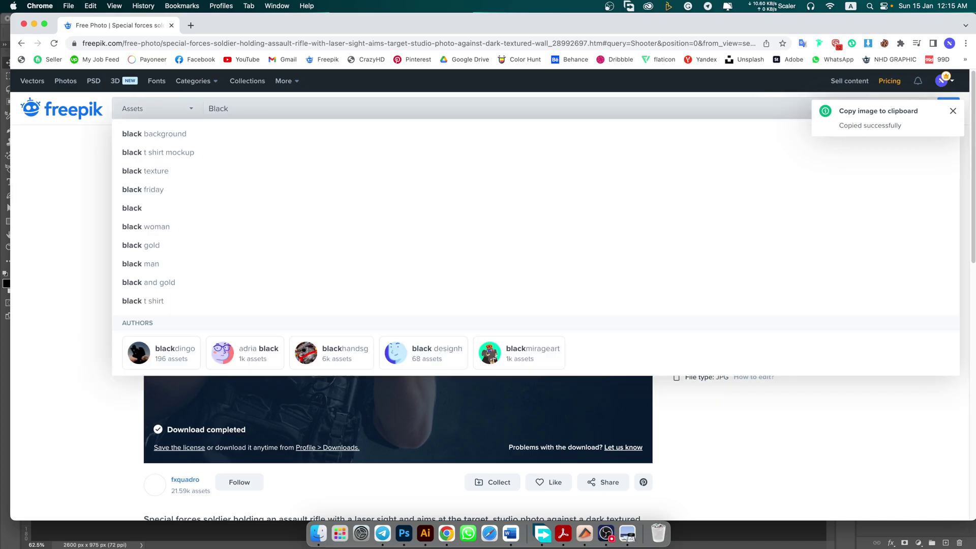
{"action": "type", "text": " tex"}
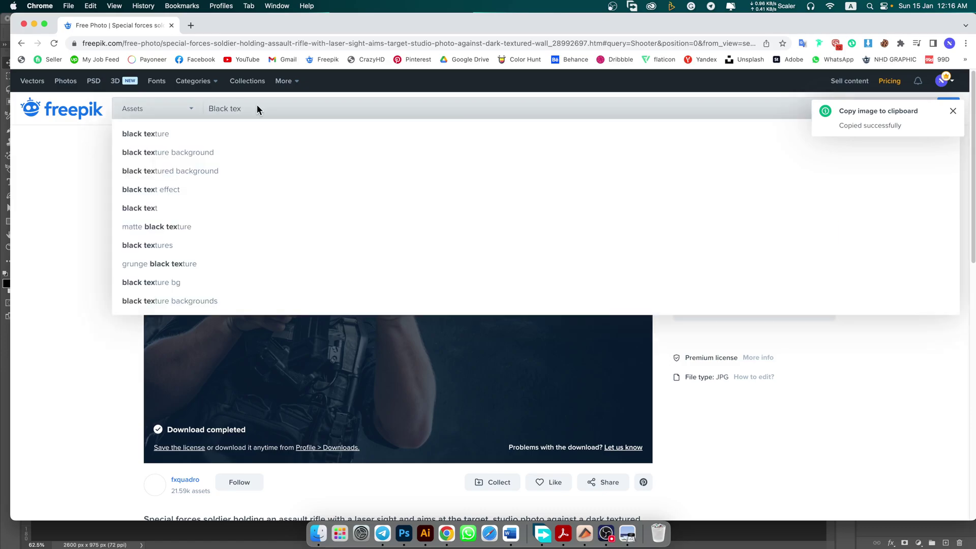
{"action": "left_click", "coordinate": [224, 134]}
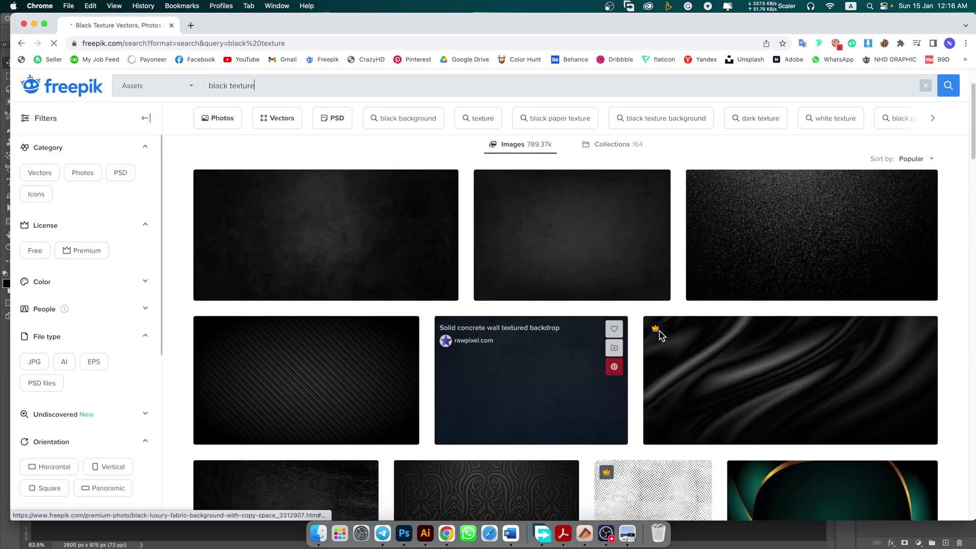
Browse the black texture results and limit them to the Photos category.
{"action": "scroll", "coordinate": [409, 330], "scroll_direction": "down", "scroll_amount": 5}
{"action": "scroll", "coordinate": [614, 356], "scroll_direction": "down", "scroll_amount": 4}
{"action": "scroll", "coordinate": [176, 207], "scroll_direction": "up", "scroll_amount": 8}
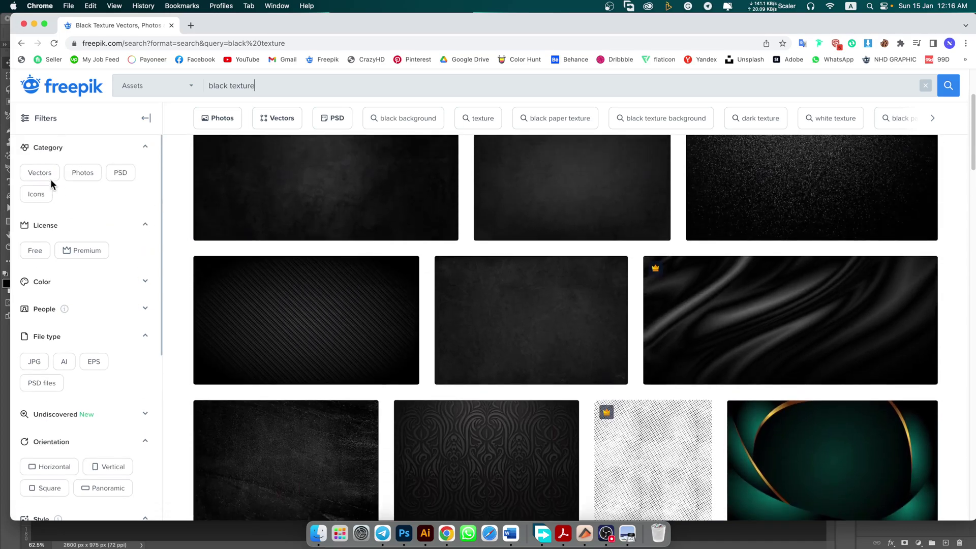
{"action": "left_click", "coordinate": [80, 173]}
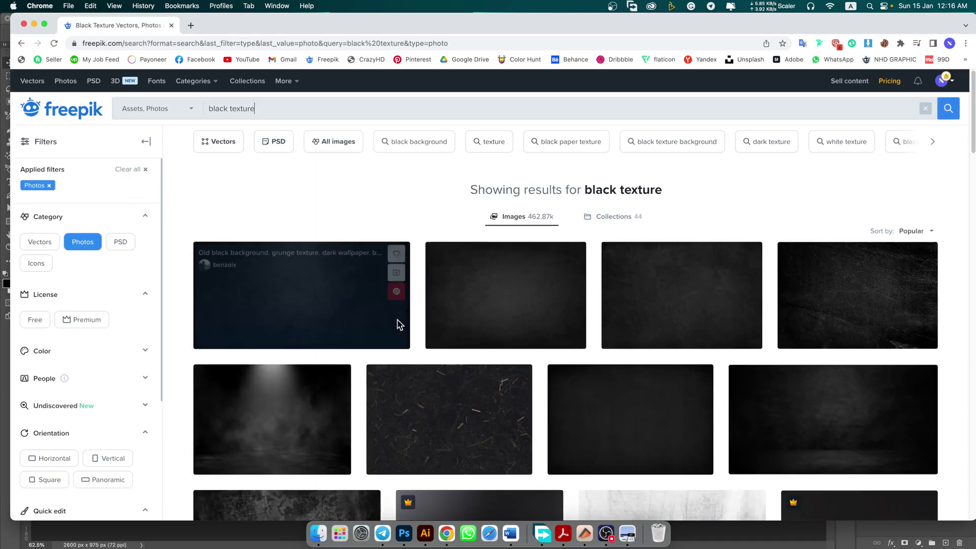
Open the "Textured mulberry paper" photo and copy the image to the clipboard.
{"action": "scroll", "coordinate": [325, 304], "scroll_direction": "down", "scroll_amount": 3}
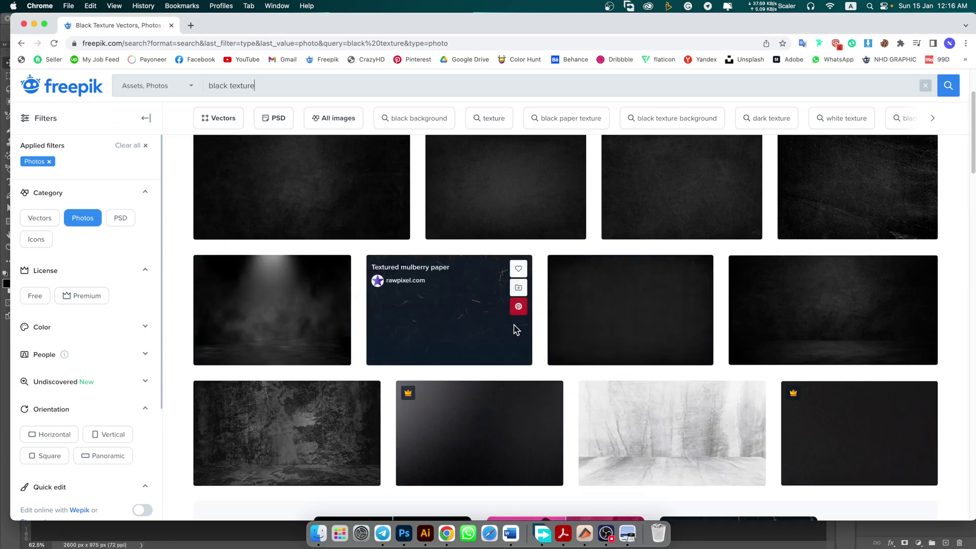
{"action": "left_click", "coordinate": [479, 335]}
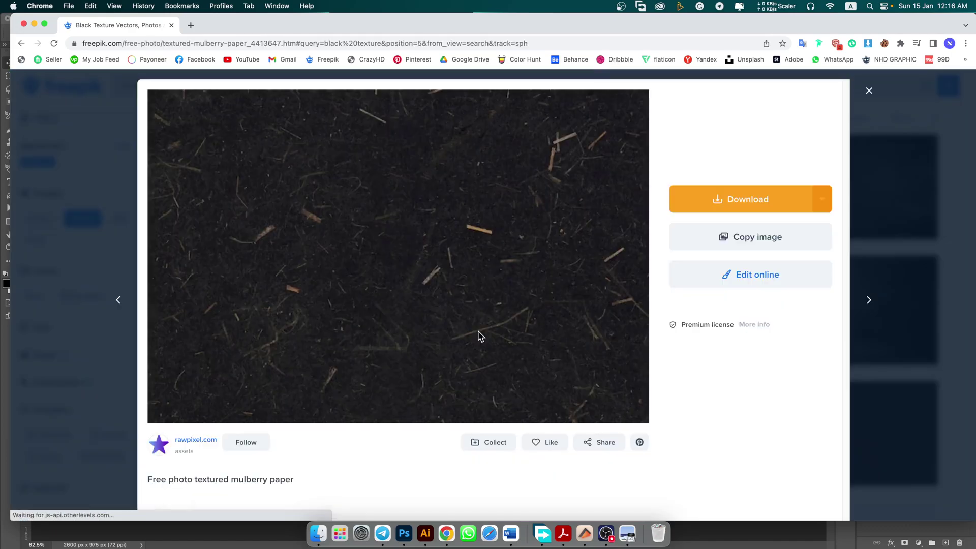
{"action": "left_click", "coordinate": [774, 221]}
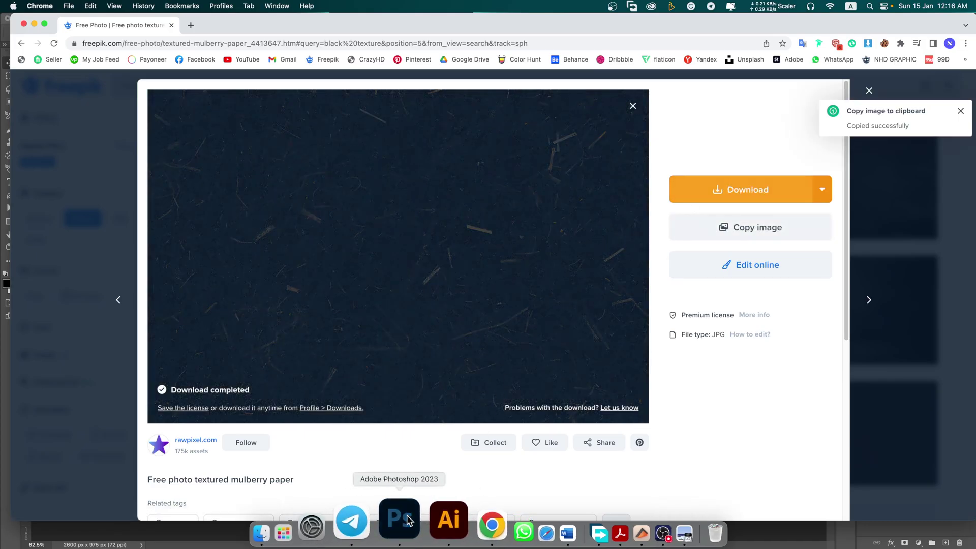
Back in Photoshop, paste the texture above Layer 1, move it over the banner's left part and convert it to a smart object.
{"action": "left_click", "coordinate": [403, 530]}
{"action": "left_click", "coordinate": [924, 259]}
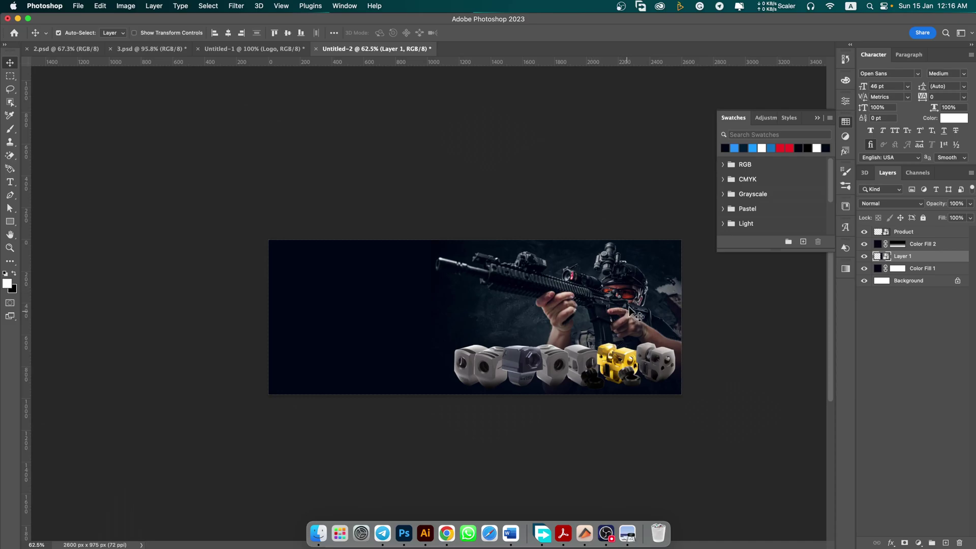
{"action": "key", "text": "cmd+v"}
{"action": "left_click_drag", "start_coordinate": [449, 296], "coordinate": [394, 281]}
{"action": "right_click", "coordinate": [941, 258]}
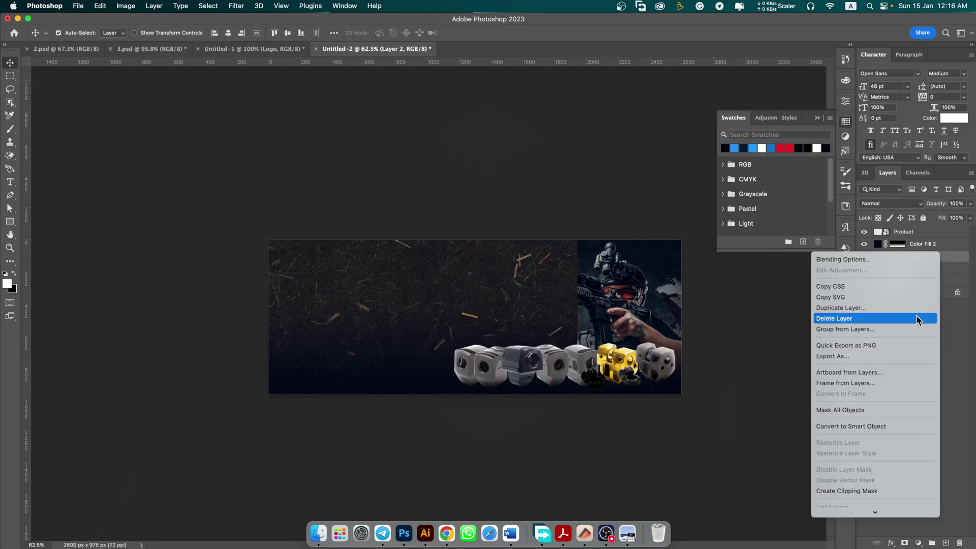
{"action": "left_click", "coordinate": [891, 428]}
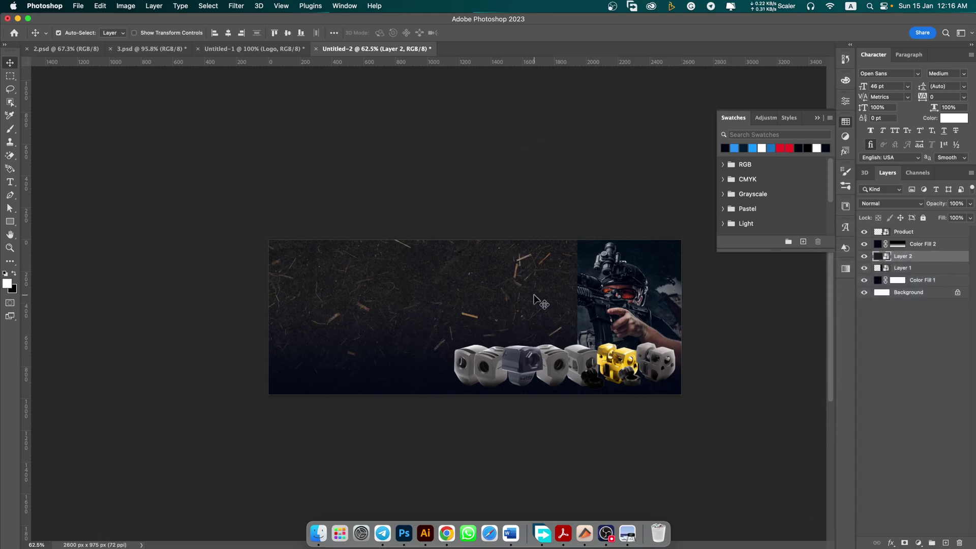
Add a layer mask to the texture and draw a horizontal black-to-white gradient on it, fading the texture out towards the soldier.
{"action": "key", "text": "super+1"}
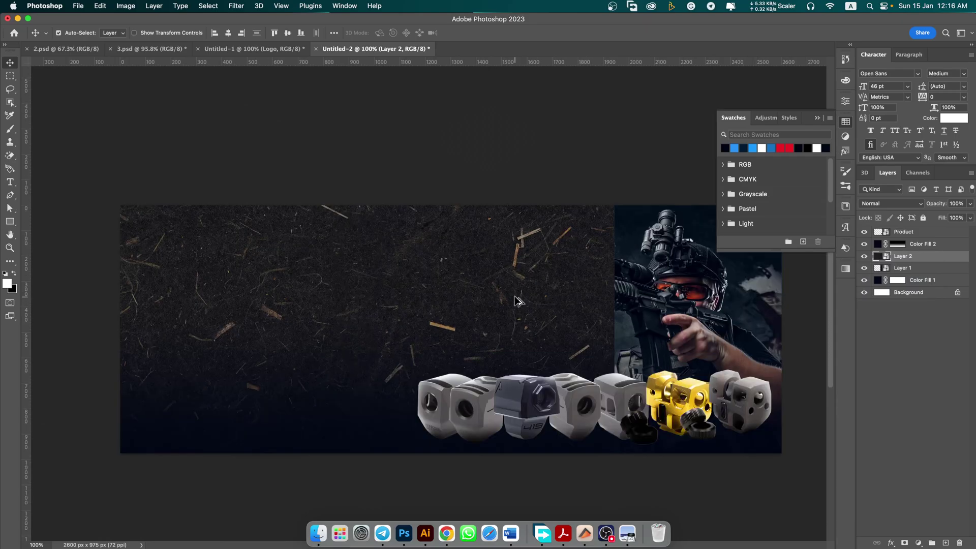
{"action": "left_click", "coordinate": [905, 543]}
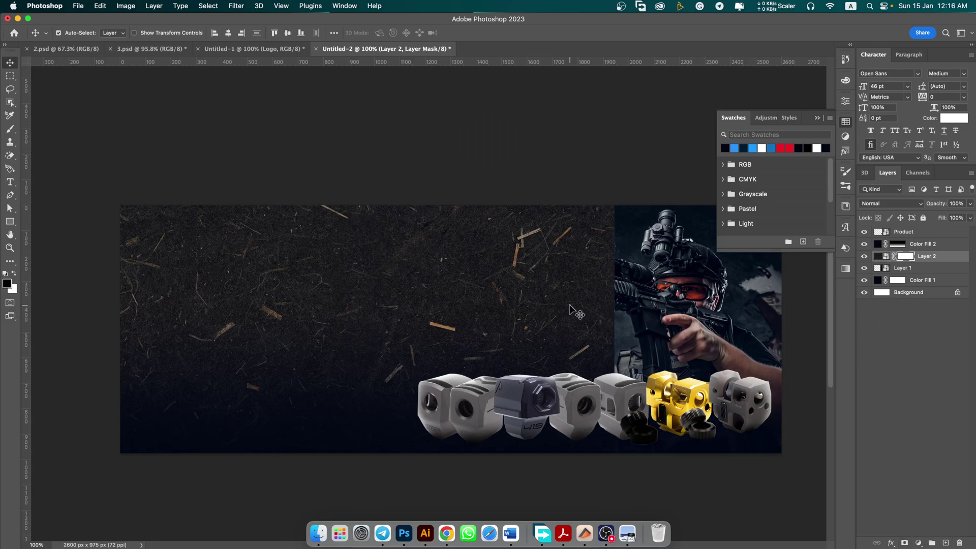
{"action": "key", "text": "g"}
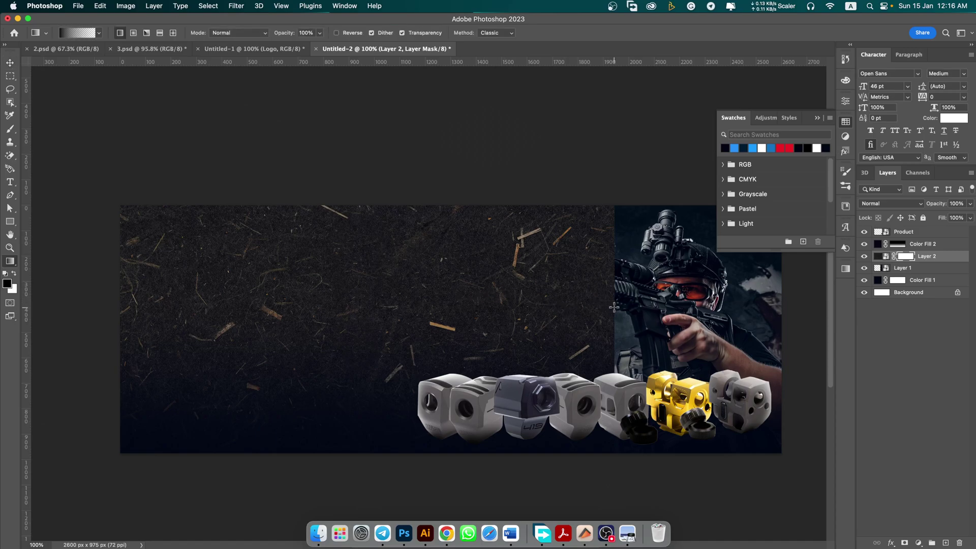
{"action": "left_click_drag", "start_coordinate": [614, 308], "coordinate": [268, 300]}
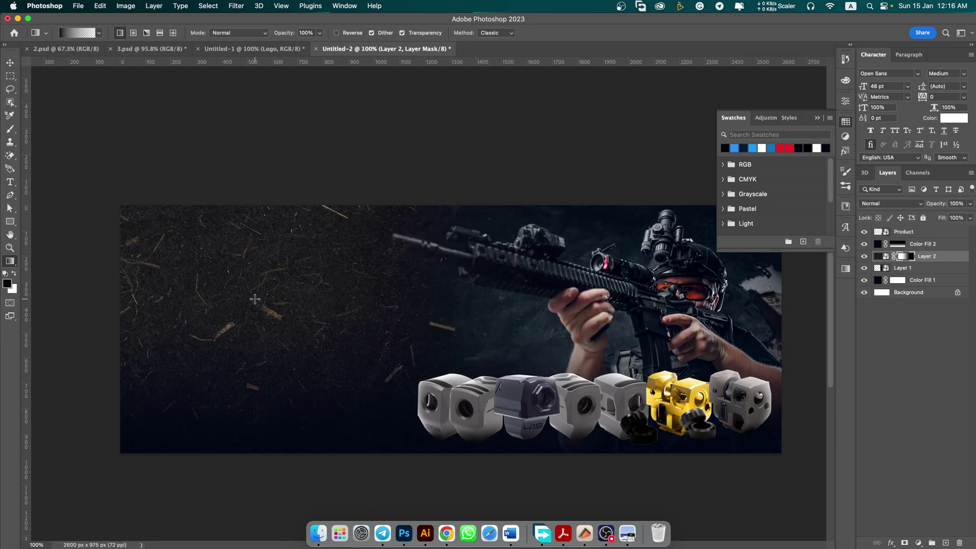
{"action": "left_click_drag", "start_coordinate": [627, 315], "coordinate": [234, 322]}
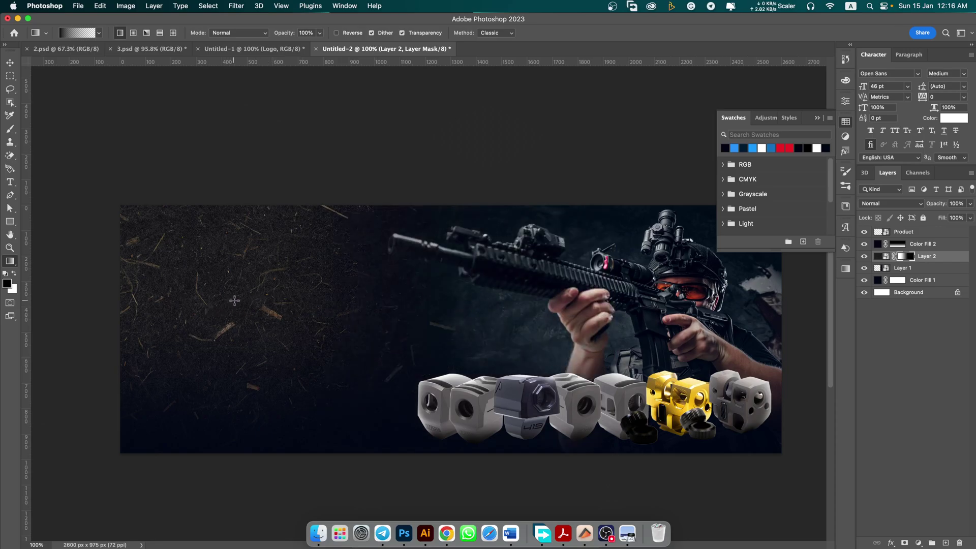
{"action": "left_click_drag", "start_coordinate": [659, 325], "coordinate": [183, 330]}
{"action": "key", "text": "v"}
{"action": "scroll", "coordinate": [349, 309], "scroll_direction": "down", "scroll_amount": 3}
{"action": "scroll", "coordinate": [257, 302], "scroll_direction": "up", "scroll_amount": 3}
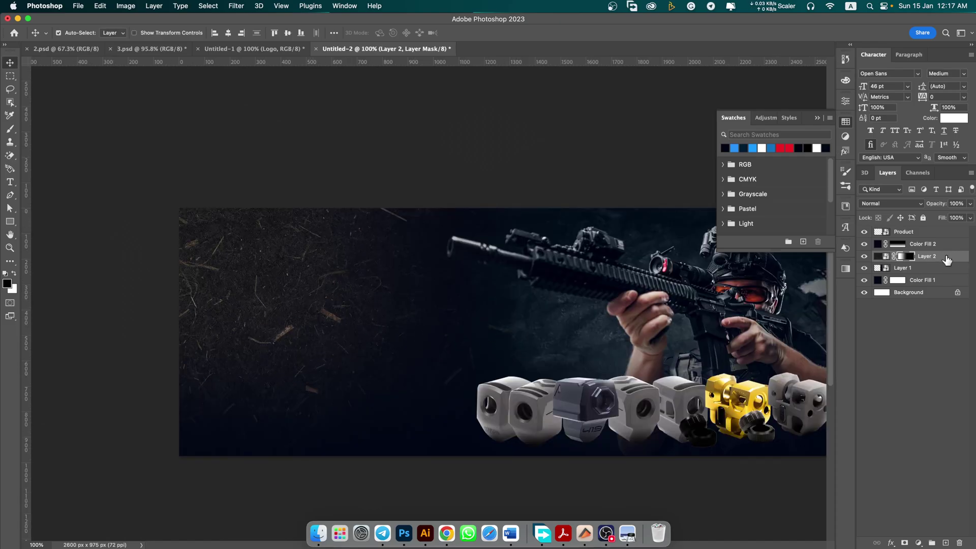
Add a Hue/Saturation adjustment clipped to the texture layer, with Hue +180 and Lightness -57.
{"action": "left_click", "coordinate": [918, 543]}
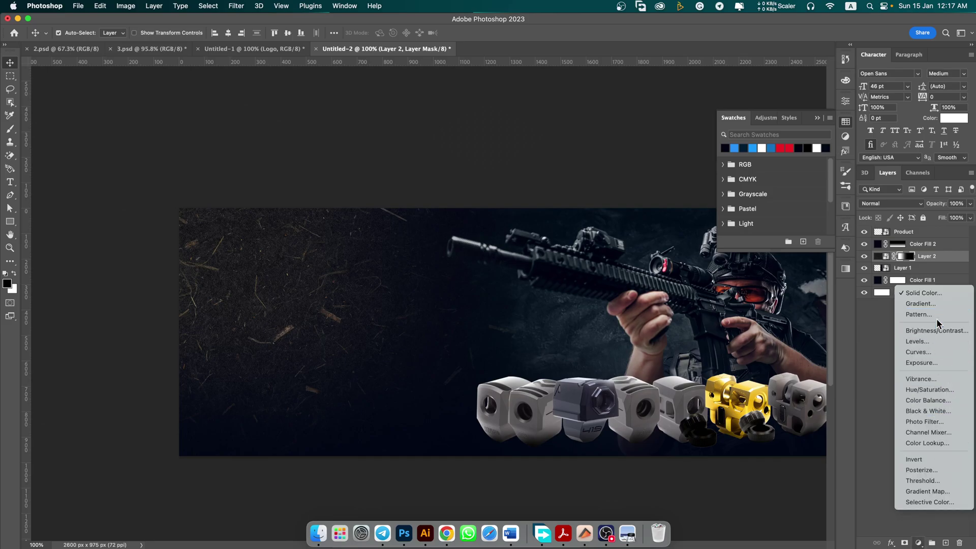
{"action": "left_click", "coordinate": [935, 391]}
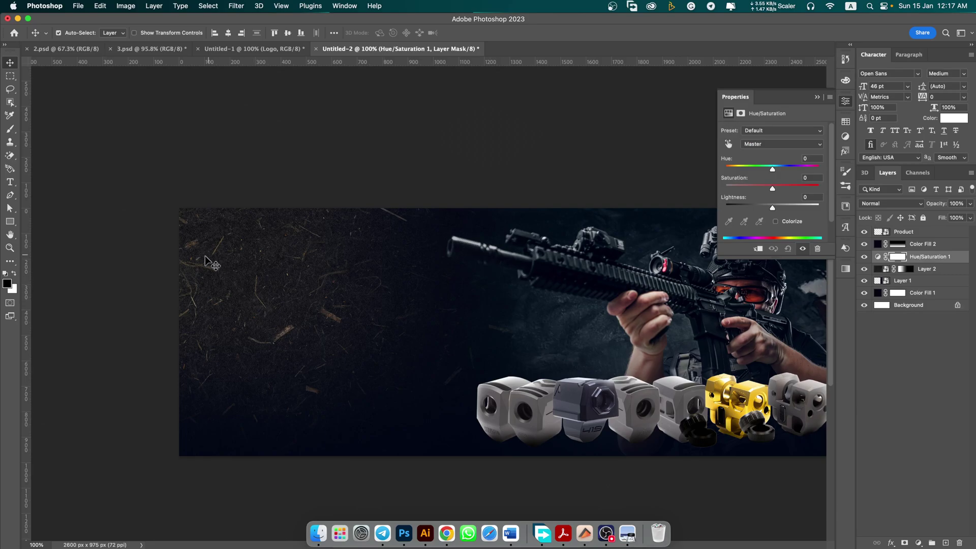
{"action": "key", "text": "super+alt+g"}
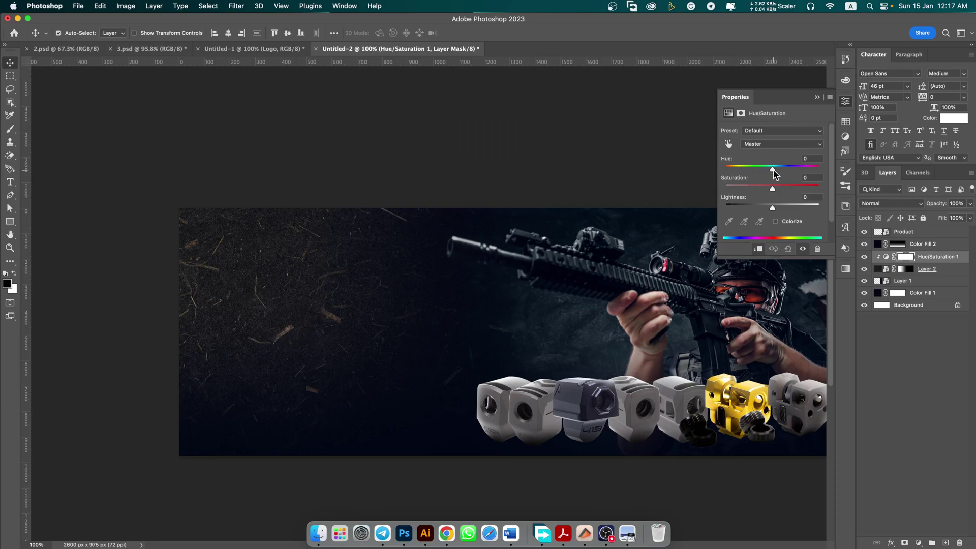
{"action": "left_click_drag", "start_coordinate": [792, 173], "coordinate": [838, 175]}
{"action": "left_click_drag", "start_coordinate": [773, 210], "coordinate": [747, 210]}
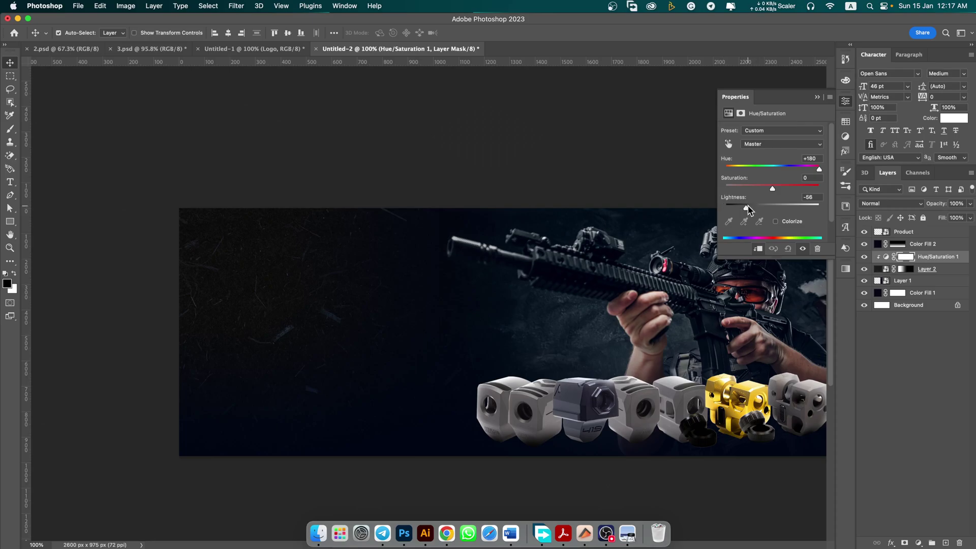
Examine how the darkened texture blends with the soldier photo and products, both up close and across the whole banner.
{"action": "scroll", "coordinate": [231, 319], "scroll_direction": "down", "scroll_amount": 3}
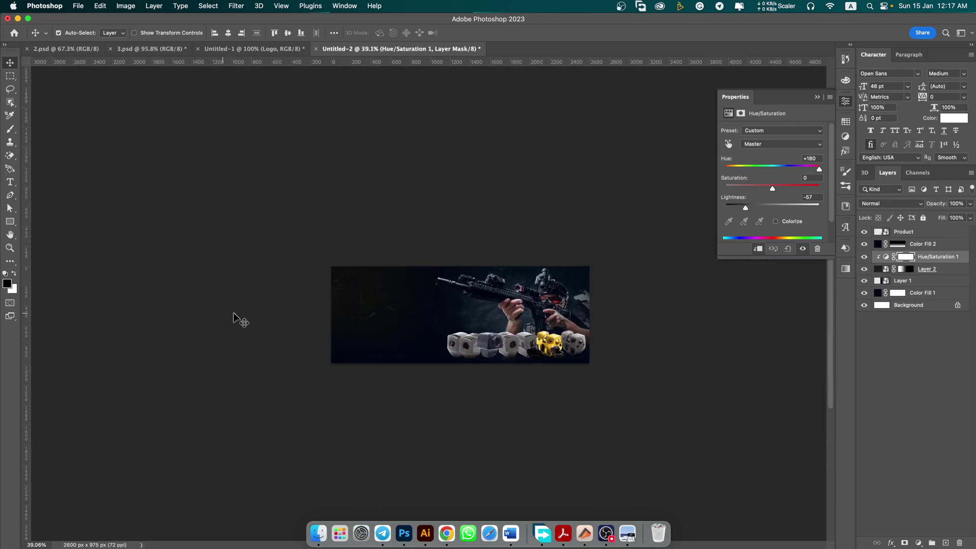
{"action": "scroll", "coordinate": [364, 316], "scroll_direction": "up", "scroll_amount": 2}
{"action": "scroll", "coordinate": [390, 310], "scroll_direction": "up", "scroll_amount": 2}
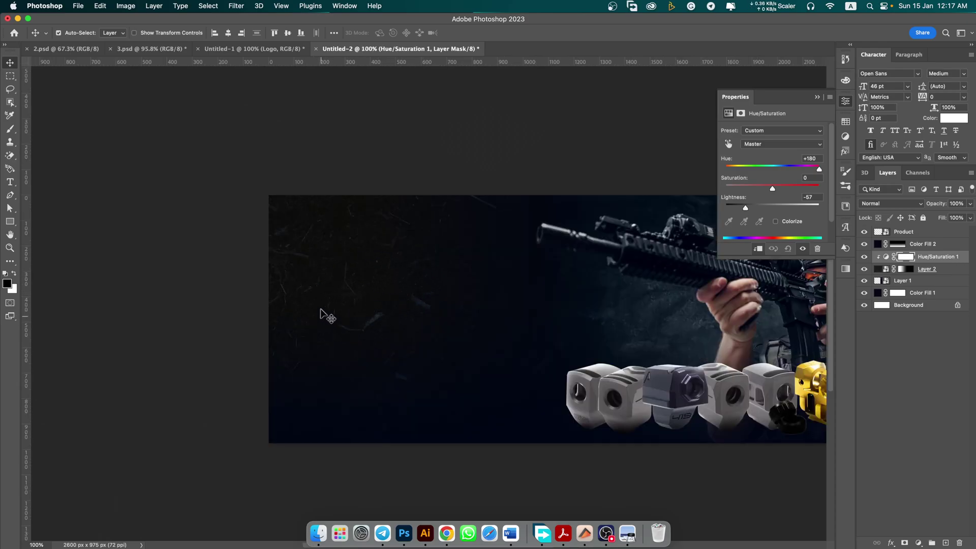
{"action": "scroll", "coordinate": [355, 282], "scroll_direction": "down", "scroll_amount": 1}
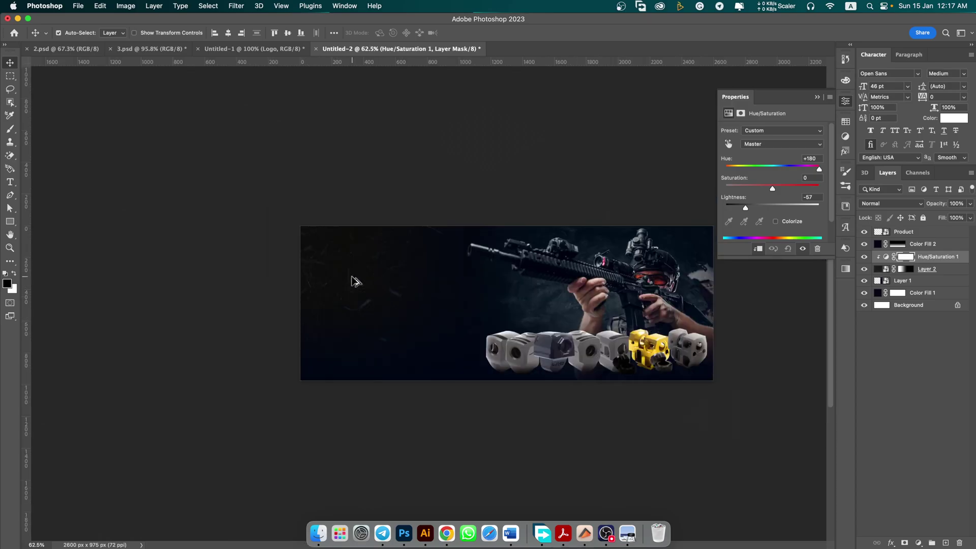
{"action": "scroll", "coordinate": [384, 300], "scroll_direction": "up", "scroll_amount": 2}
{"action": "scroll", "coordinate": [385, 300], "scroll_direction": "down", "scroll_amount": 3}
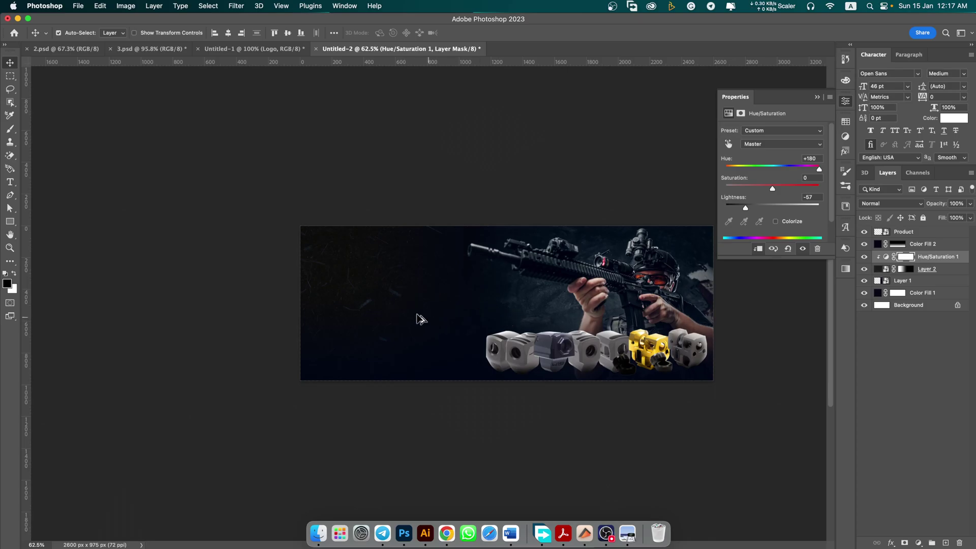
{"action": "scroll", "coordinate": [417, 320], "scroll_direction": "down", "scroll_amount": 1}
{"action": "scroll", "coordinate": [511, 312], "scroll_direction": "up", "scroll_amount": 1}
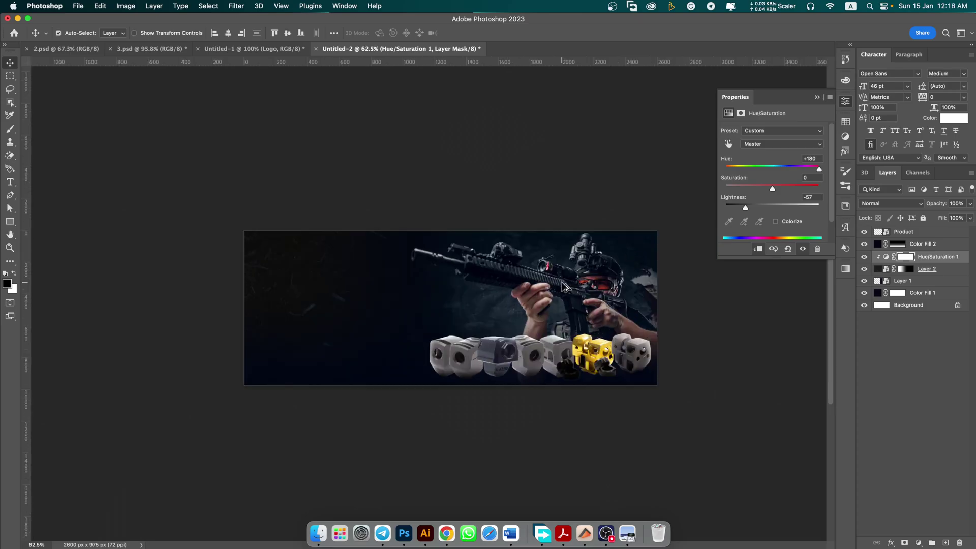
{"action": "scroll", "coordinate": [569, 286], "scroll_direction": "up", "scroll_amount": 1}
{"action": "scroll", "coordinate": [535, 259], "scroll_direction": "down", "scroll_amount": 1}
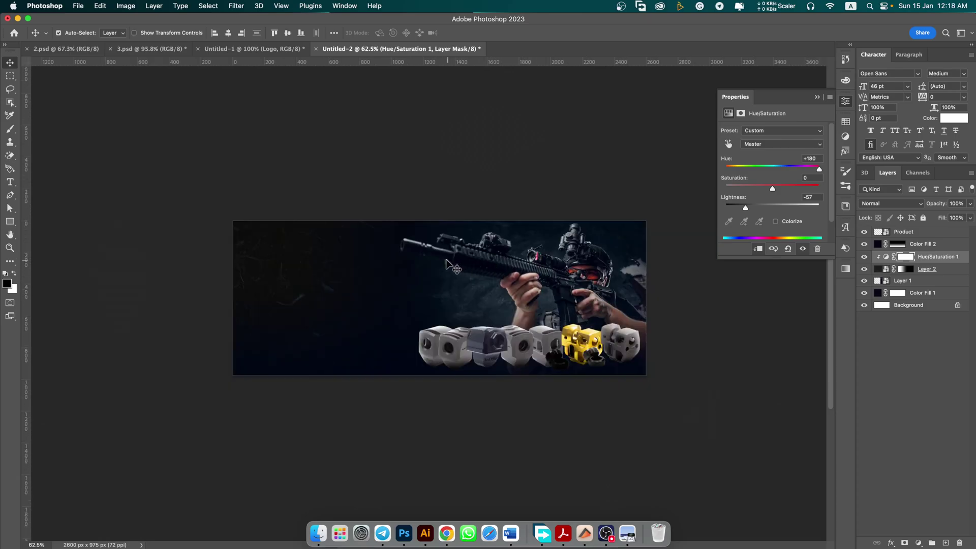
{"action": "left_click_drag", "start_coordinate": [524, 237], "coordinate": [517, 251]}
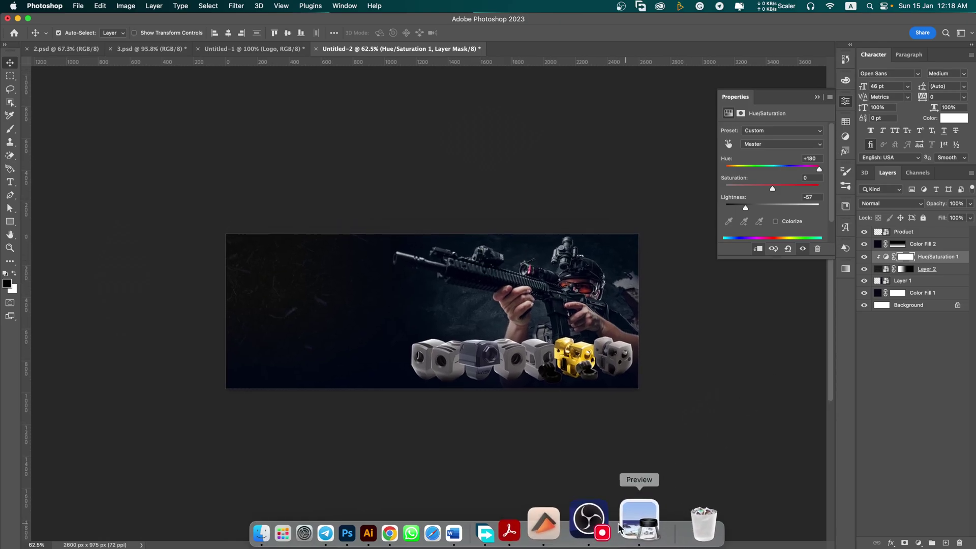
Switch to the Home Page Banners document in Word and copy the line "Don’t Compromise, Compensate" from the Compensator Banner text.
{"action": "left_click", "coordinate": [509, 521]}
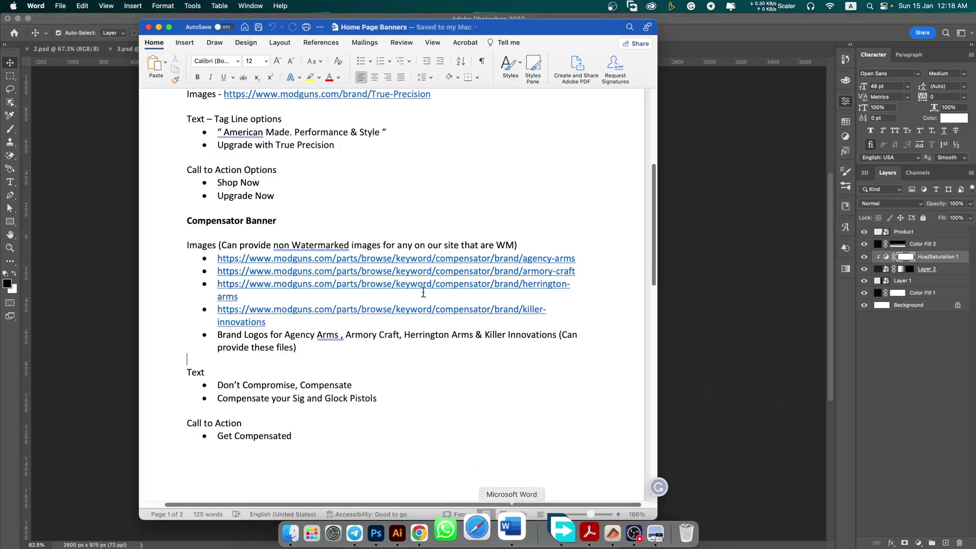
{"action": "scroll", "coordinate": [259, 328], "scroll_direction": "down", "scroll_amount": 2}
{"action": "left_click", "coordinate": [259, 328]}
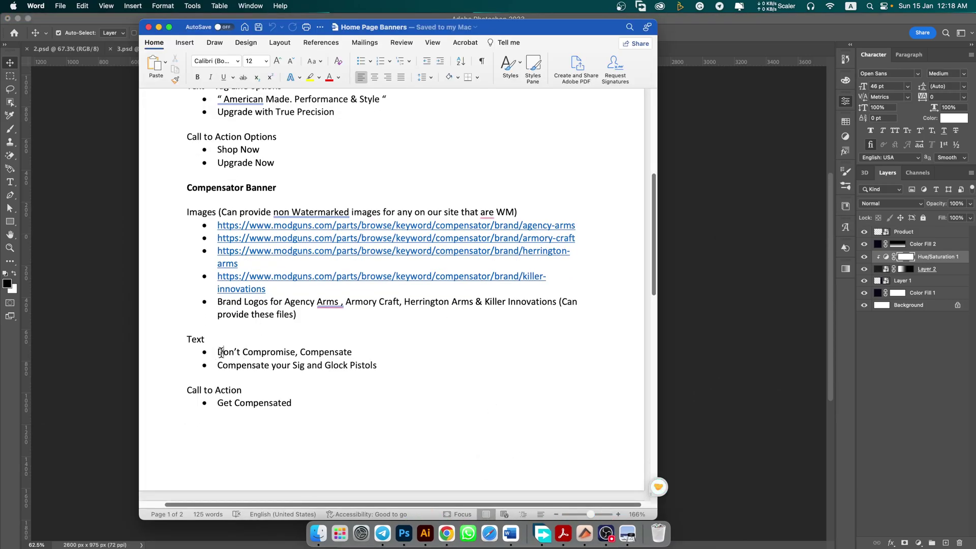
{"action": "left_click_drag", "start_coordinate": [218, 351], "coordinate": [347, 352]}
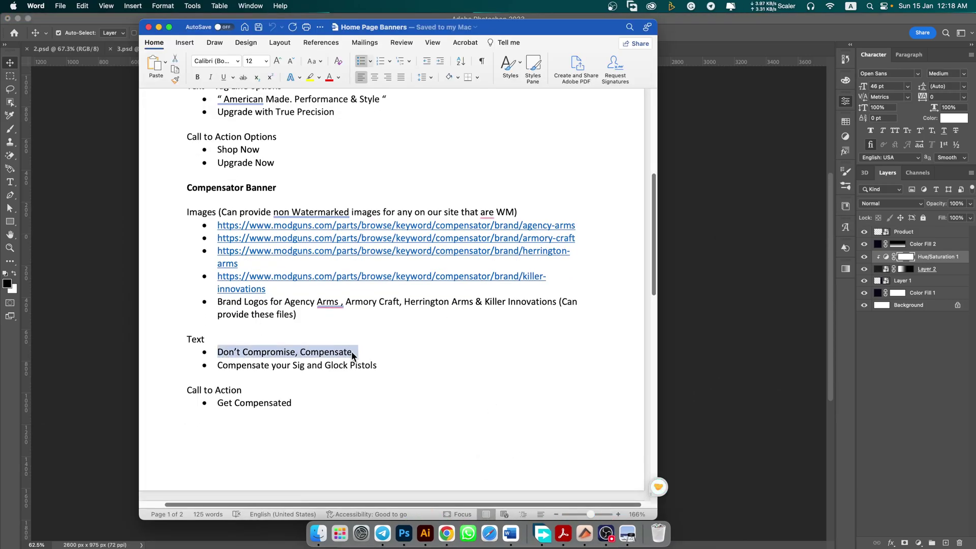
Back in Photoshop, add the text "Don’t Compromise, Compensate" on the dark area beside the soldier, without the pasted bullet.
{"action": "left_click", "coordinate": [686, 368]}
{"action": "key", "text": "t"}
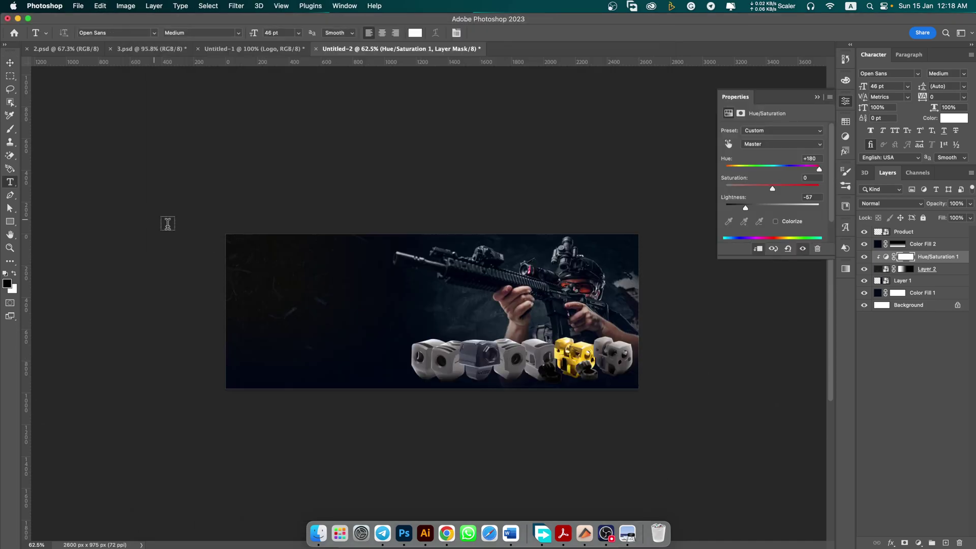
{"action": "key", "text": "super+1"}
{"action": "left_click", "coordinate": [268, 280]}
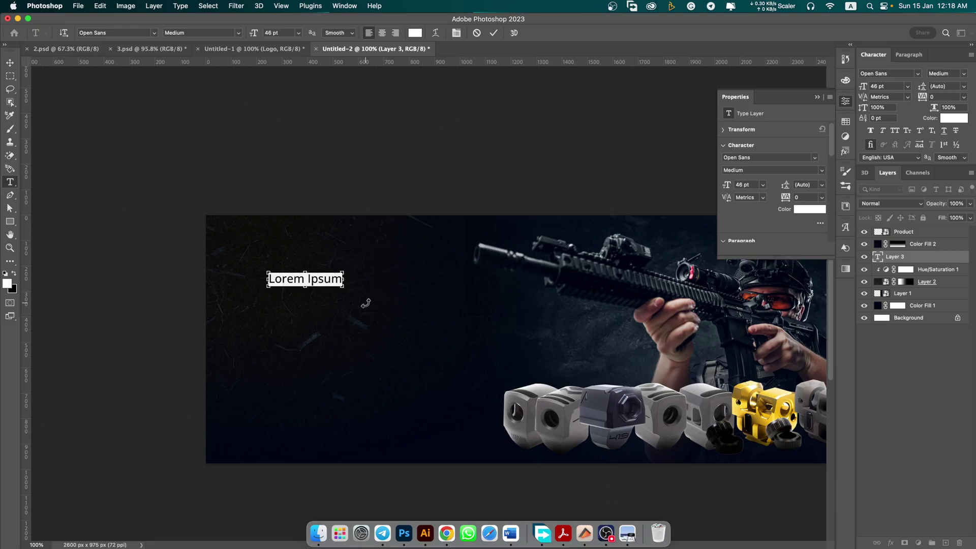
{"action": "type", "text": "• Don’t Compromise, Compensate"}
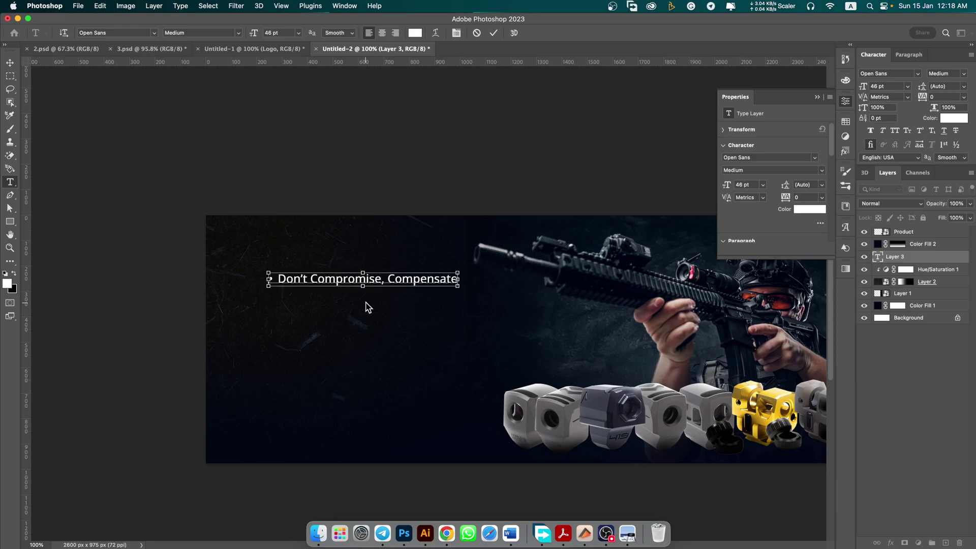
{"action": "left_click_drag", "start_coordinate": [279, 277], "coordinate": [242, 273]}
{"action": "key", "text": "BackSpace"}
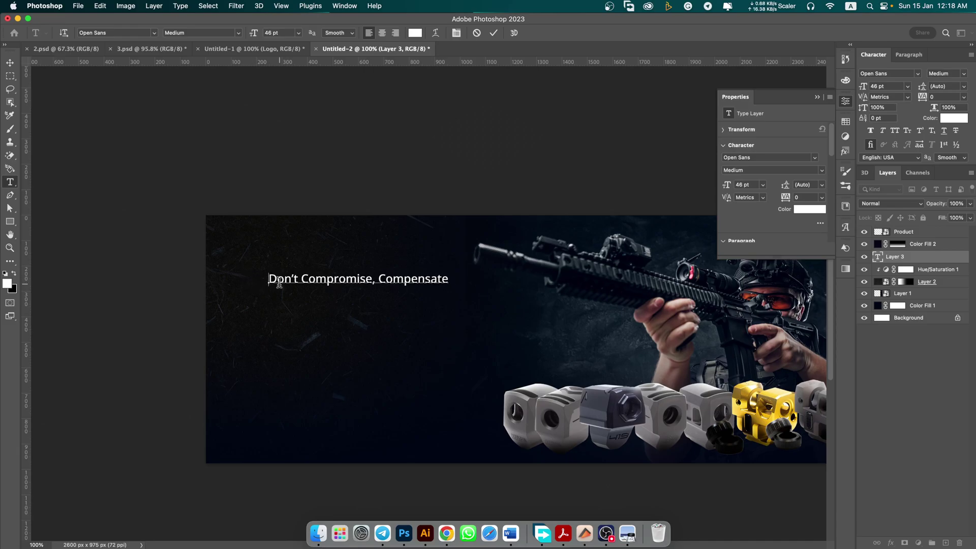
{"action": "left_click", "coordinate": [493, 33]}
{"action": "key", "text": "v"}
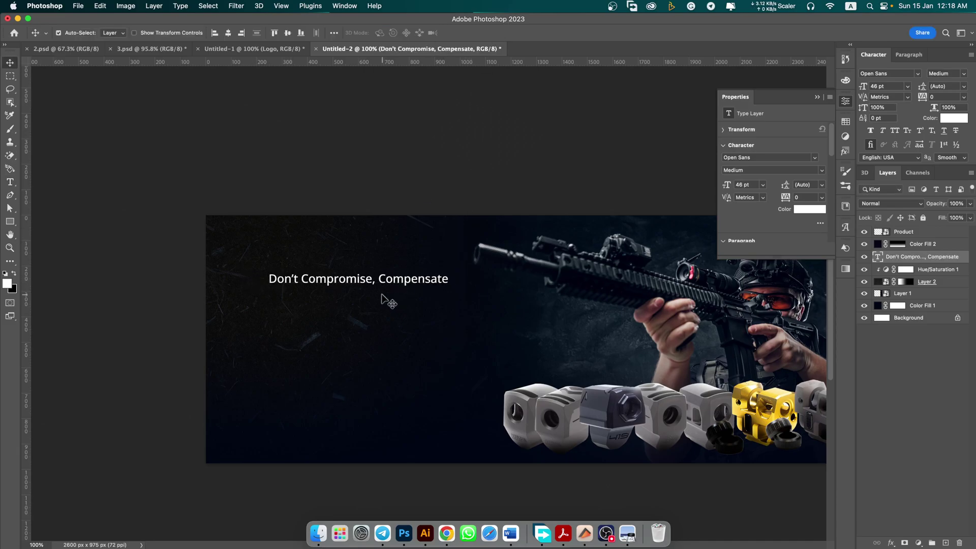
Shift the tagline slightly down and to the left, and set its font to Airstrike Condensed.
{"action": "left_click_drag", "start_coordinate": [401, 282], "coordinate": [392, 289]}
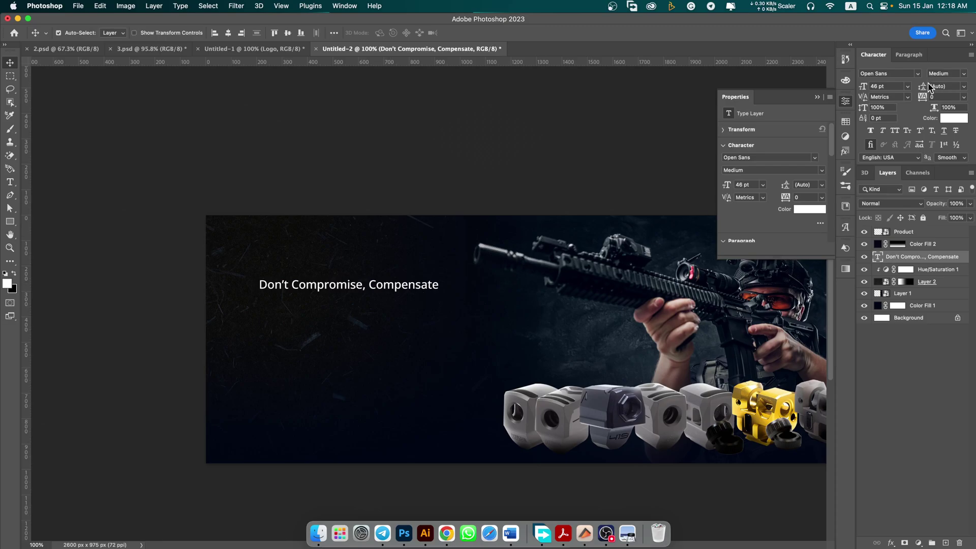
{"action": "left_click", "coordinate": [919, 74]}
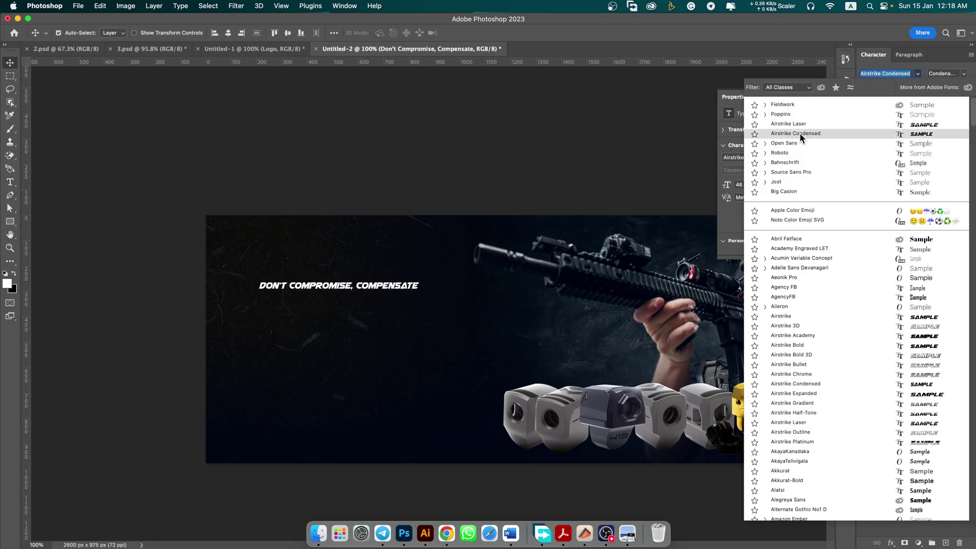
{"action": "left_click", "coordinate": [800, 133]}
Delete the word "Compensate" from the tagline so the text layer reads only "Don’t Compromise,".
{"action": "scroll", "coordinate": [366, 287], "scroll_direction": "up", "scroll_amount": 5}
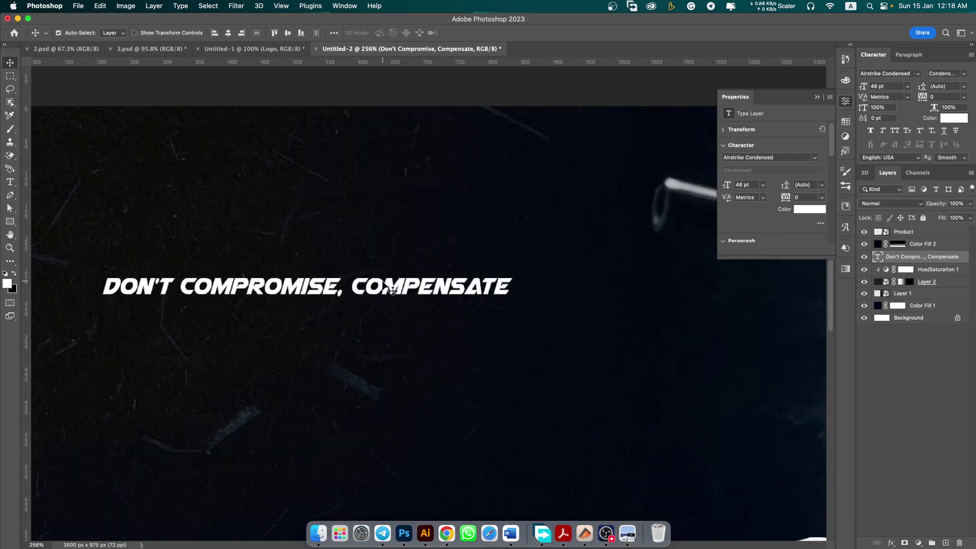
{"action": "double_click", "coordinate": [380, 280]}
{"action": "left_click_drag", "start_coordinate": [354, 286], "coordinate": [531, 288]}
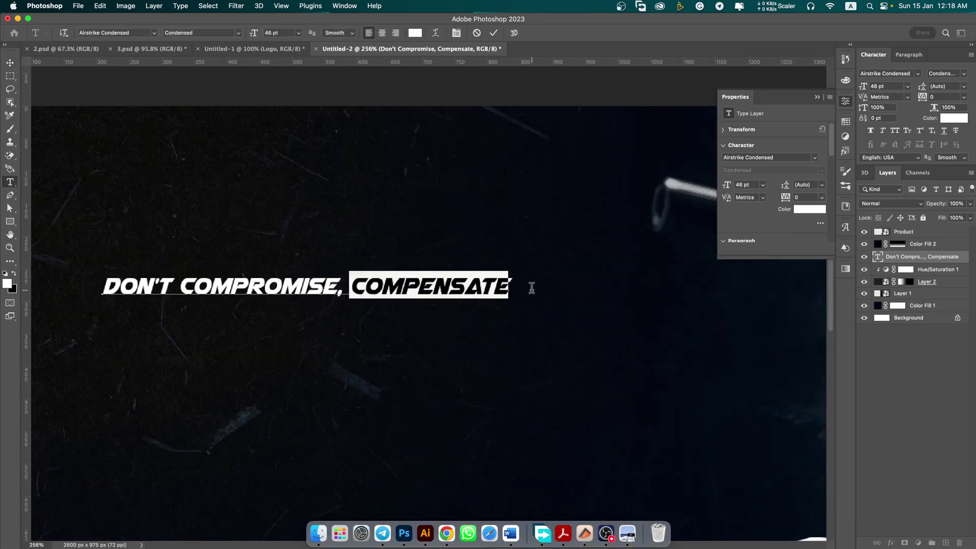
{"action": "key", "text": "BackSpace"}
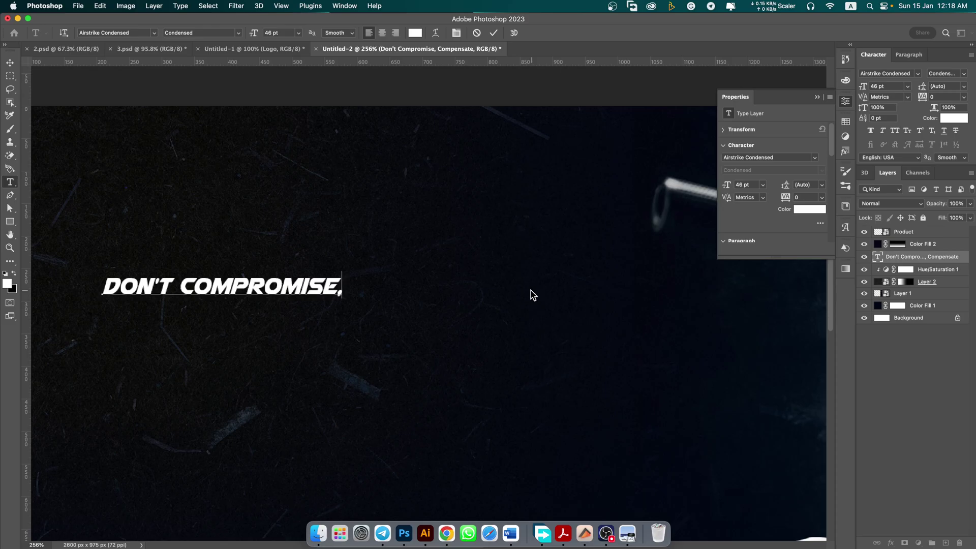
{"action": "left_click", "coordinate": [493, 33]}
{"action": "key", "text": "v"}
Move the "Don’t Compromise," text layer above the Product layer in the layer stack.
{"action": "scroll", "coordinate": [558, 304], "scroll_direction": "down", "scroll_amount": 2}
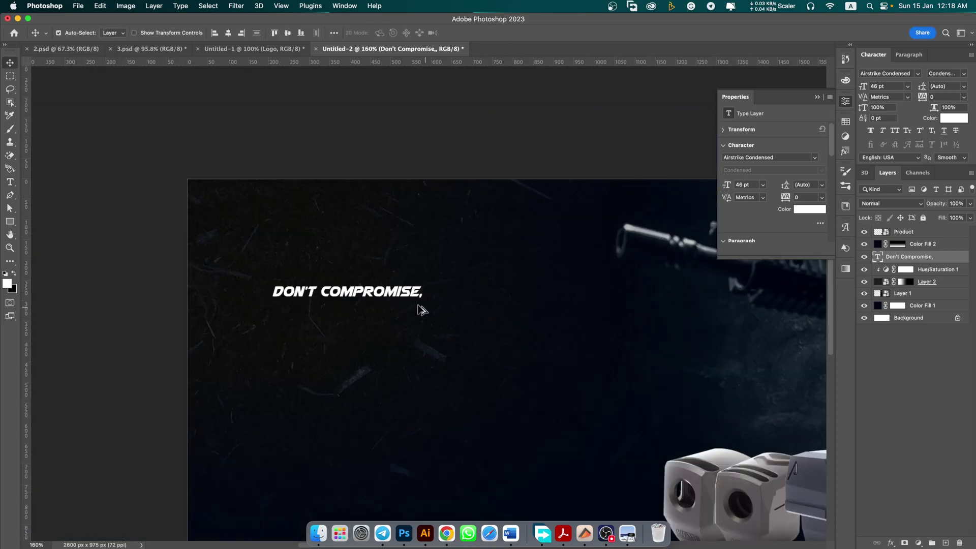
{"action": "scroll", "coordinate": [420, 306], "scroll_direction": "up", "scroll_amount": 2}
{"action": "scroll", "coordinate": [399, 307], "scroll_direction": "down", "scroll_amount": 2}
{"action": "left_click_drag", "start_coordinate": [940, 258], "coordinate": [939, 234]}
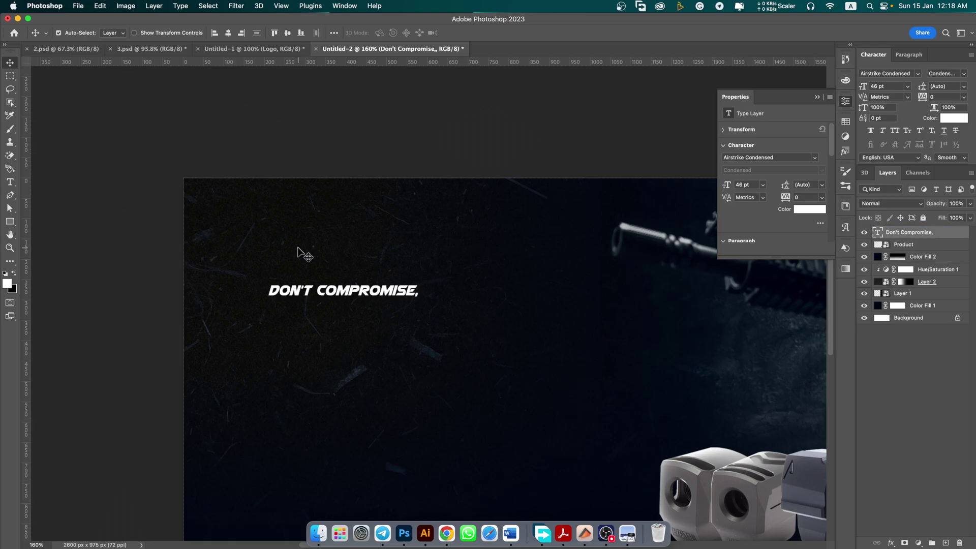
Scale the "Don’t Compromise," text up to about 55 pt with Free Transform.
{"action": "scroll", "coordinate": [380, 292], "scroll_direction": "down", "scroll_amount": 1}
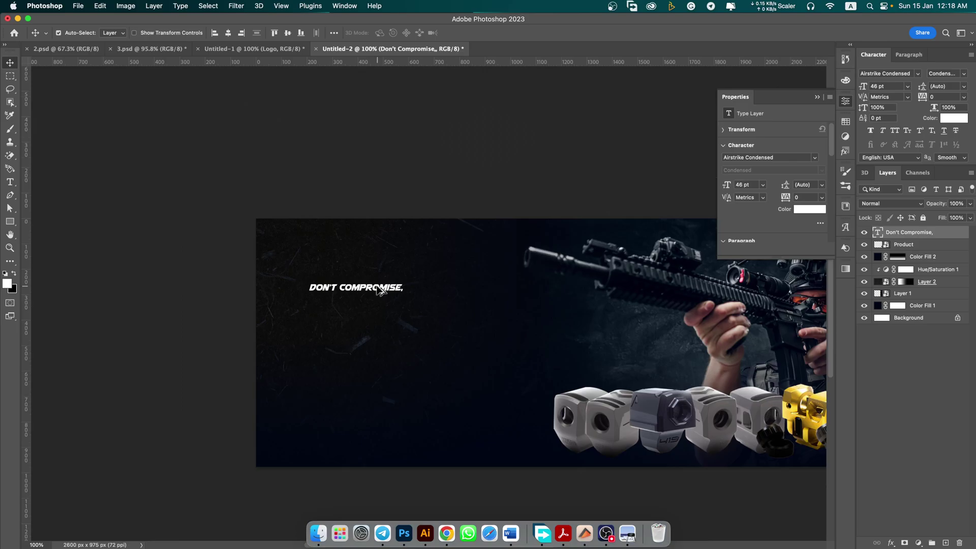
{"action": "key", "text": "cmd+t"}
{"action": "left_click_drag", "start_coordinate": [406, 295], "coordinate": [384, 280]}
{"action": "left_click", "coordinate": [516, 33]}
Duplicate the "Don’t Compromise," text directly below itself and change the copy's wording to "Compensate".
{"action": "scroll", "coordinate": [385, 280], "scroll_direction": "up", "scroll_amount": 5}
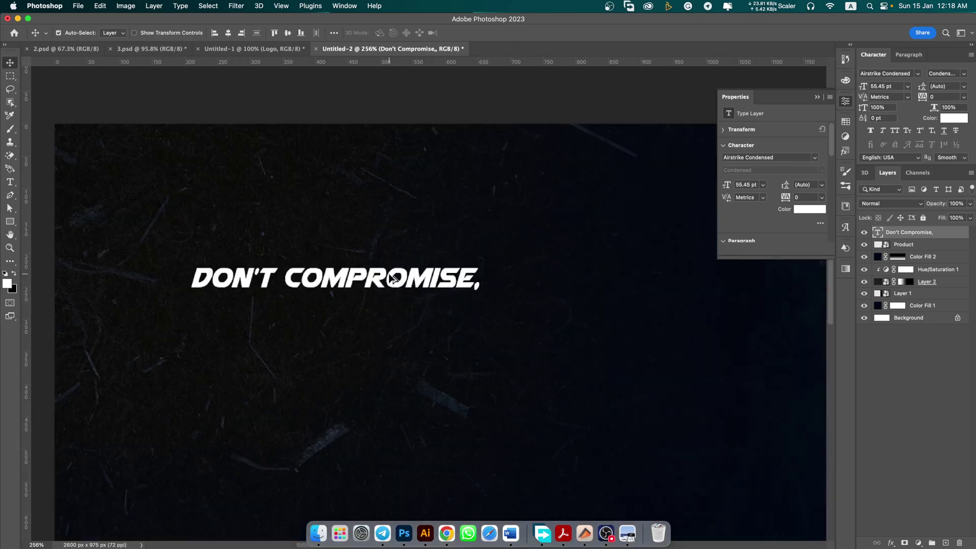
{"action": "left_click_drag", "start_coordinate": [393, 280], "coordinate": [391, 310]}
{"action": "double_click", "coordinate": [410, 311]}
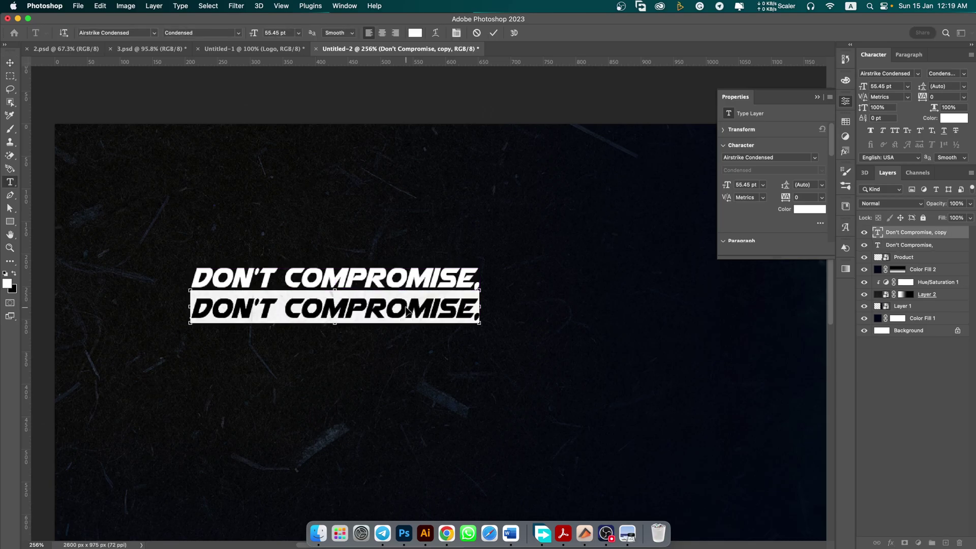
{"action": "type", "text": "COMPENSATE"}
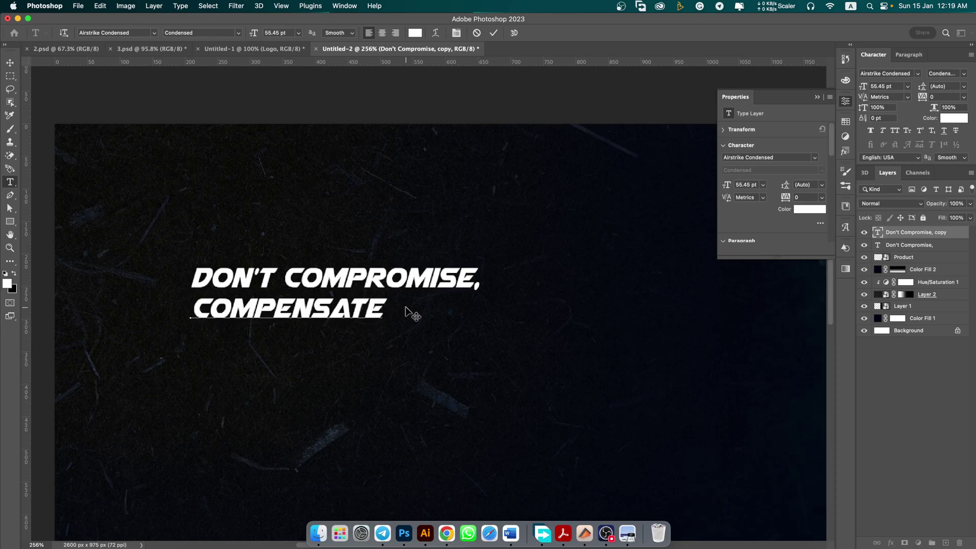
{"action": "left_click", "coordinate": [493, 34]}
Enlarge the "Compensate" text to about 149 pt and align its left edge under "Don’t Compromise,".
{"action": "key", "text": "super+t"}
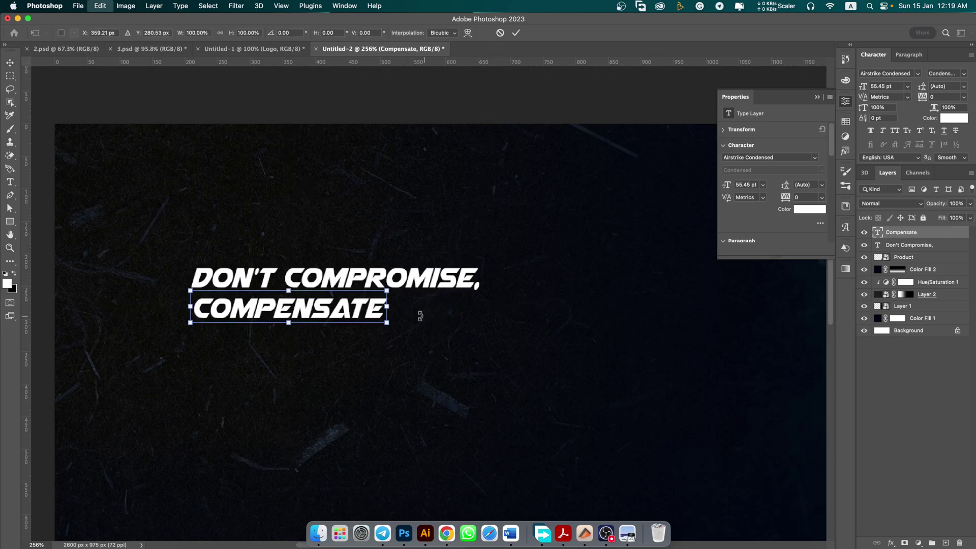
{"action": "left_click_drag", "start_coordinate": [386, 322], "coordinate": [717, 394]}
{"action": "left_click_drag", "start_coordinate": [218, 350], "coordinate": [209, 345]}
{"action": "key", "text": "Return"}
Examine the headline's size and placement against the soldier and products, both up close and across the whole banner.
{"action": "scroll", "coordinate": [204, 322], "scroll_direction": "down", "scroll_amount": 10}
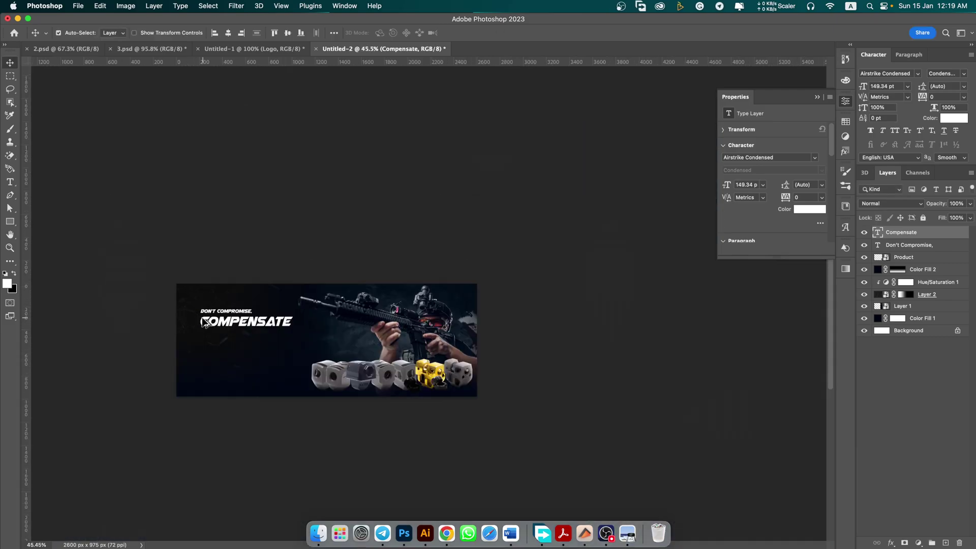
{"action": "scroll", "coordinate": [253, 320], "scroll_direction": "up", "scroll_amount": 3}
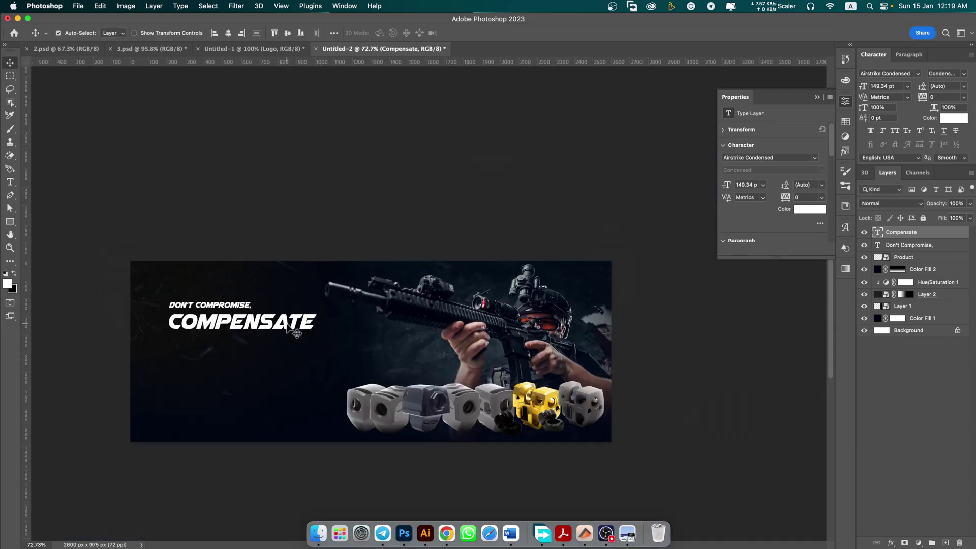
{"action": "scroll", "coordinate": [206, 330], "scroll_direction": "up", "scroll_amount": 3}
{"action": "left_click_drag", "start_coordinate": [262, 330], "coordinate": [321, 334]}
{"action": "scroll", "coordinate": [328, 338], "scroll_direction": "up", "scroll_amount": 5}
{"action": "scroll", "coordinate": [430, 337], "scroll_direction": "down", "scroll_amount": 8}
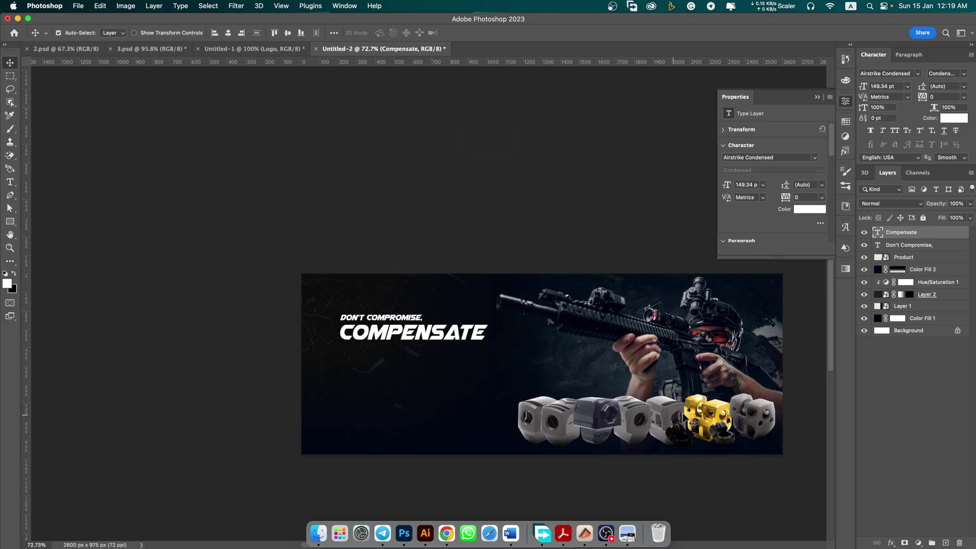
{"action": "scroll", "coordinate": [678, 424], "scroll_direction": "up", "scroll_amount": 5}
{"action": "scroll", "coordinate": [581, 423], "scroll_direction": "down", "scroll_amount": 5}
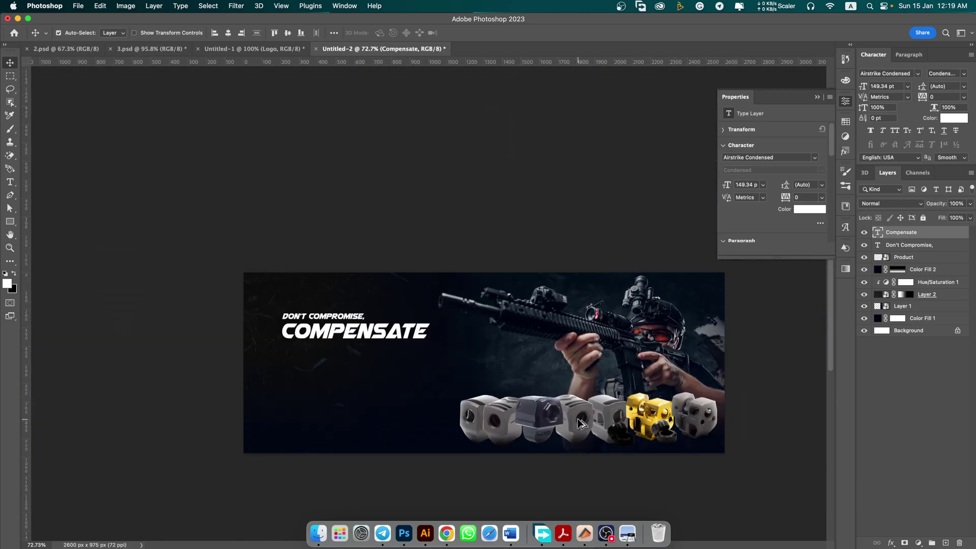
{"action": "scroll", "coordinate": [372, 347], "scroll_direction": "up", "scroll_amount": 5}
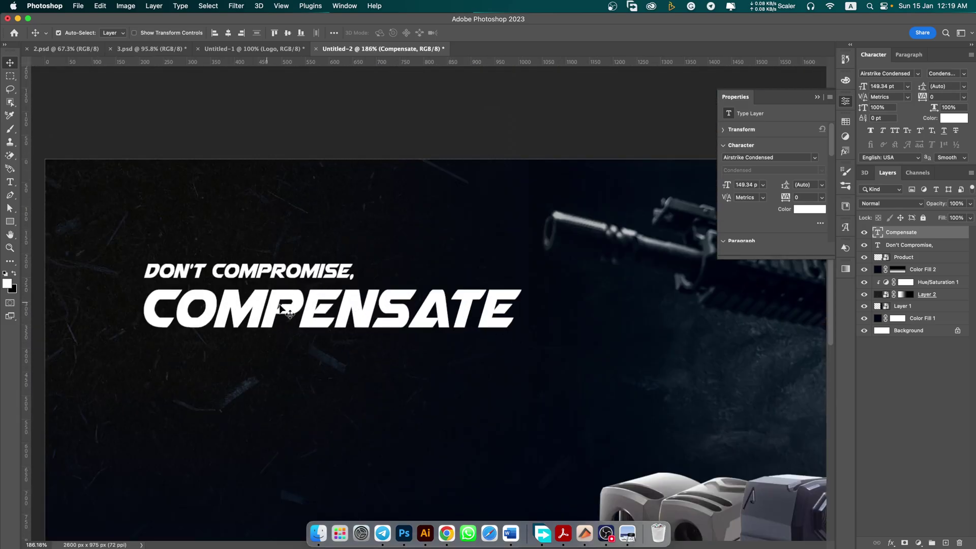
{"action": "scroll", "coordinate": [394, 316], "scroll_direction": "down", "scroll_amount": 3}
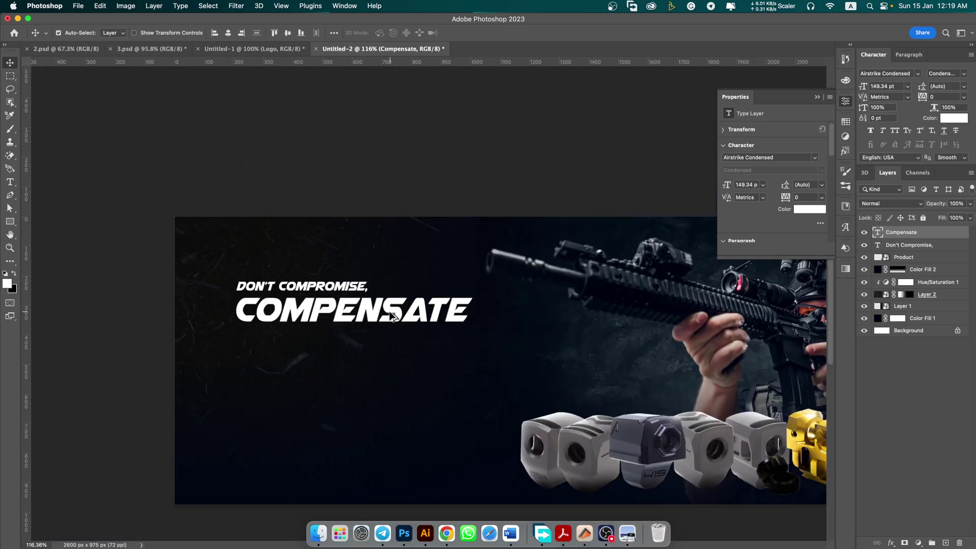
Recolour the "Compensate" text with a red swatch and set its font to Airstrike Laser.
{"action": "left_click", "coordinate": [846, 123]}
{"action": "left_click", "coordinate": [783, 148]}
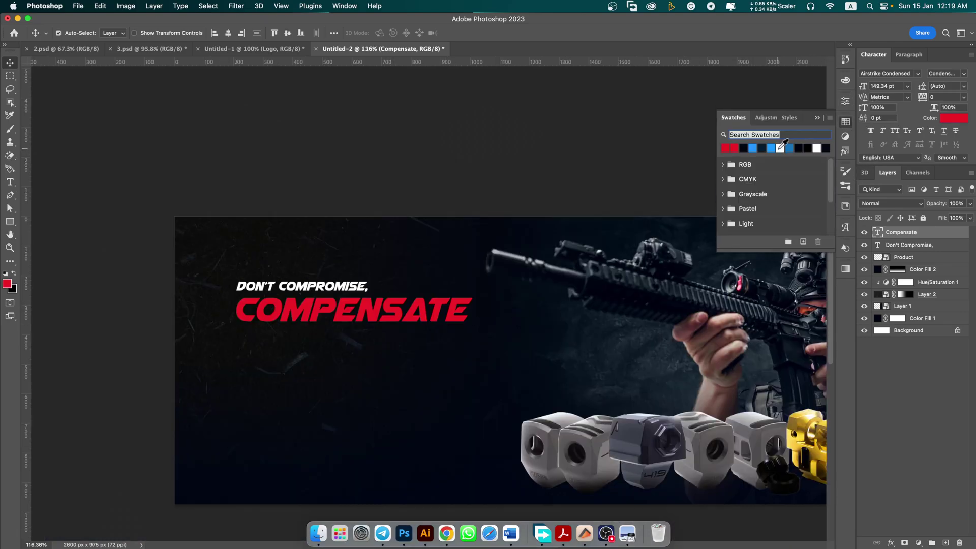
{"action": "scroll", "coordinate": [460, 275], "scroll_direction": "down", "scroll_amount": 3}
{"action": "scroll", "coordinate": [434, 291], "scroll_direction": "up", "scroll_amount": 2}
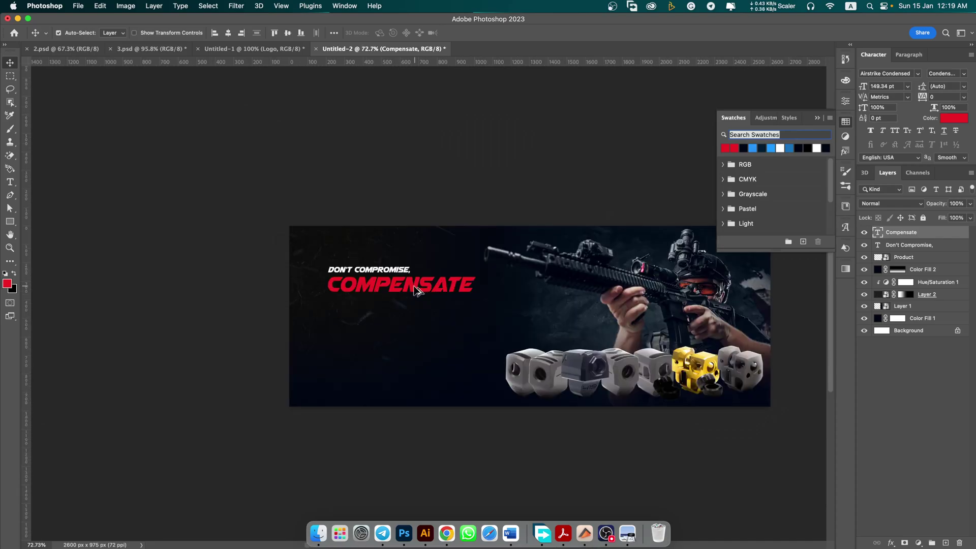
{"action": "scroll", "coordinate": [431, 290], "scroll_direction": "up", "scroll_amount": 2}
{"action": "left_click", "coordinate": [917, 75]}
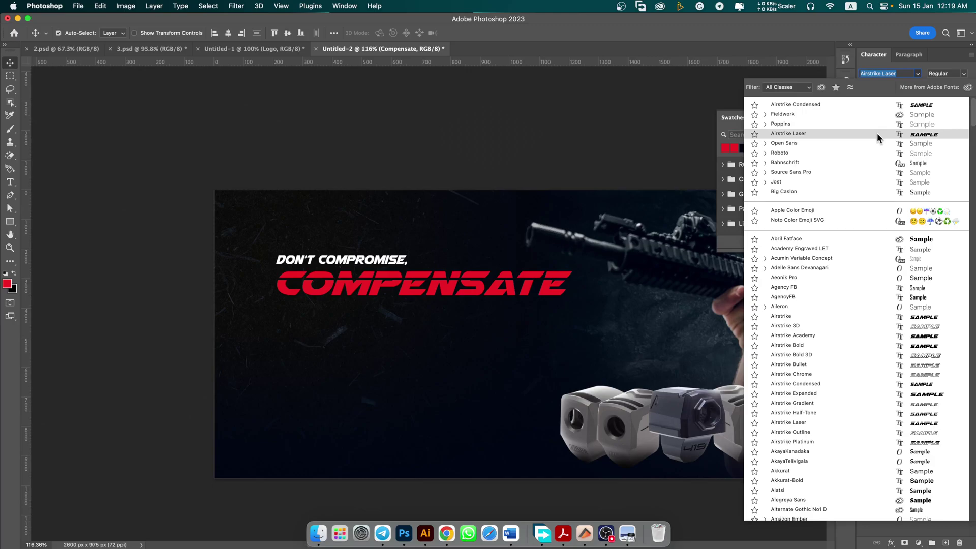
{"action": "left_click", "coordinate": [812, 134]}
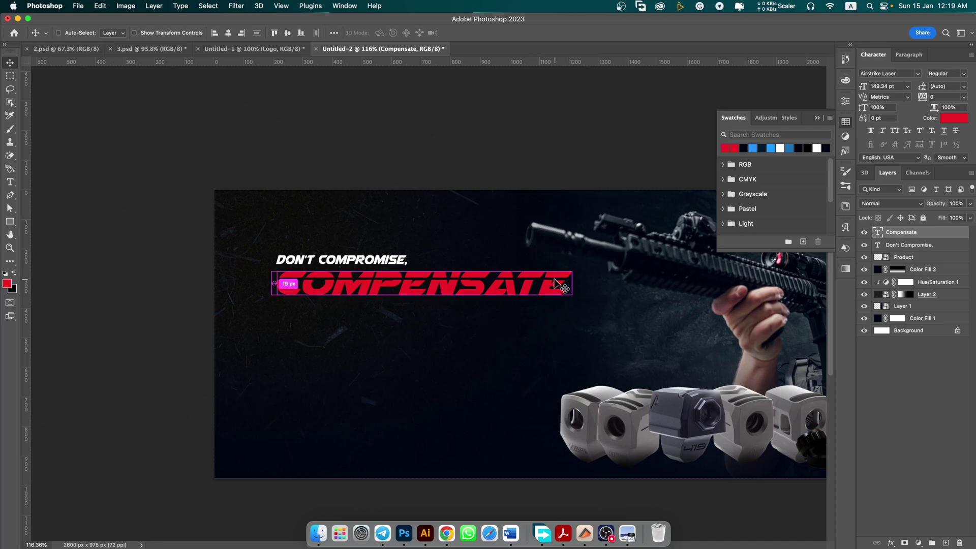
Scale the red "Compensate" text down to about 140 pt, keeping it under "Don’t Compromise,".
{"action": "key", "text": "cmd+t"}
{"action": "left_click_drag", "start_coordinate": [572, 298], "coordinate": [553, 300]}
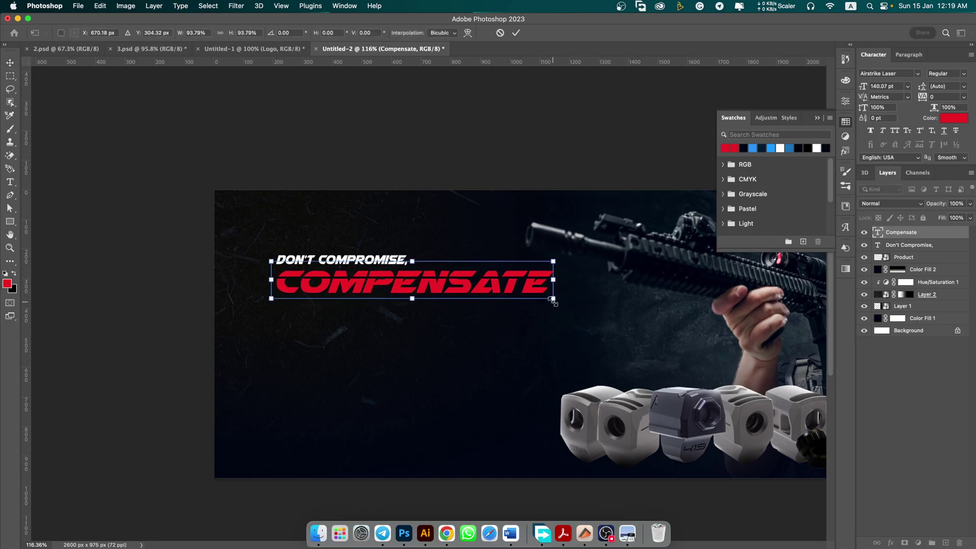
{"action": "key", "text": "Return"}
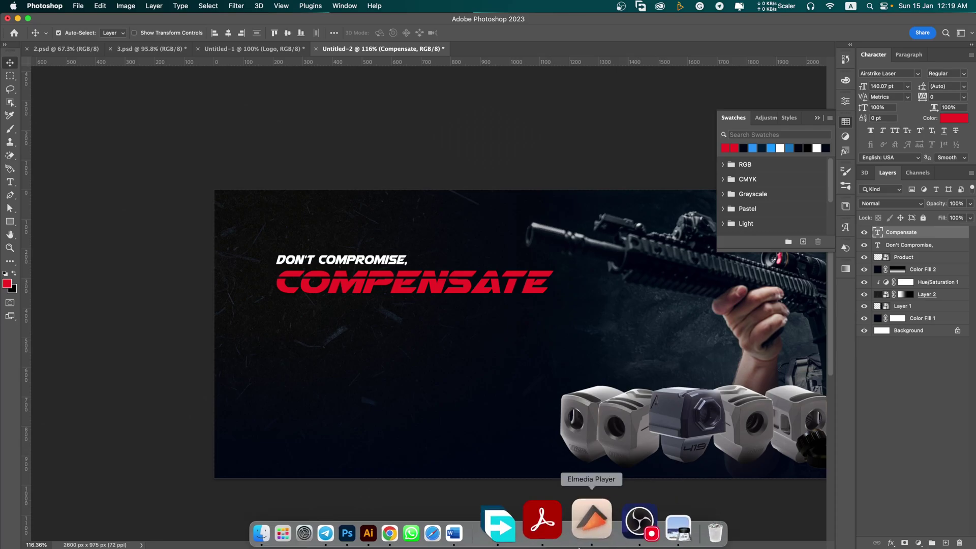
Copy "Compensate your Sig and Glock Pistols" from the Word brief into a new Photoshop text layer below the headline, removing the bullet.
{"action": "left_click", "coordinate": [502, 529]}
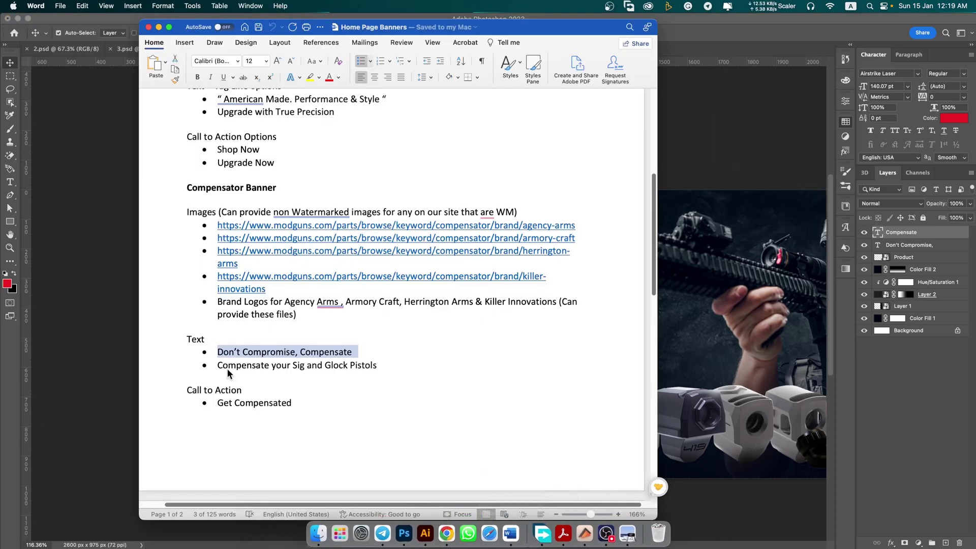
{"action": "left_click_drag", "start_coordinate": [218, 366], "coordinate": [354, 370]}
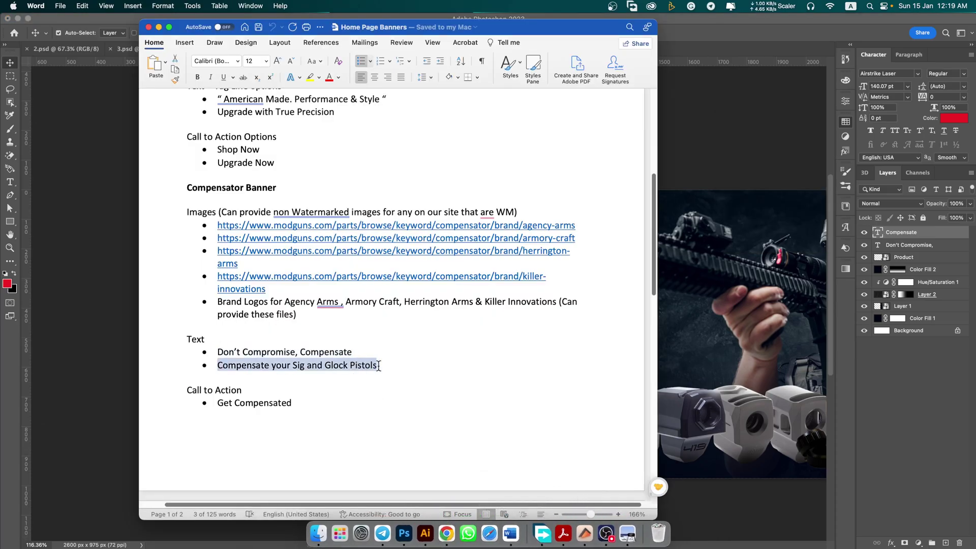
{"action": "left_click", "coordinate": [100, 367]}
{"action": "key", "text": "t"}
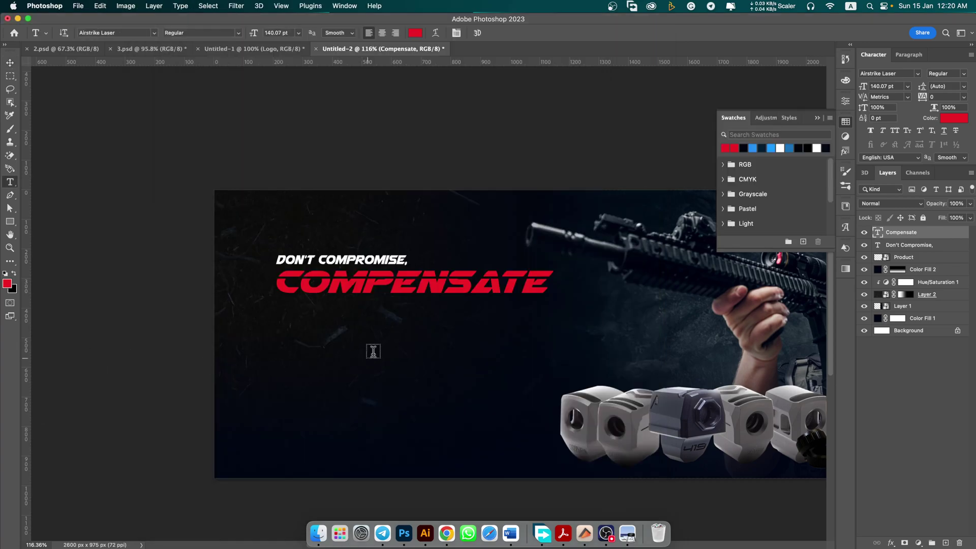
{"action": "left_click", "coordinate": [305, 318]}
{"action": "type", "text": "• Compensate your Sig and Glock Pistols"}
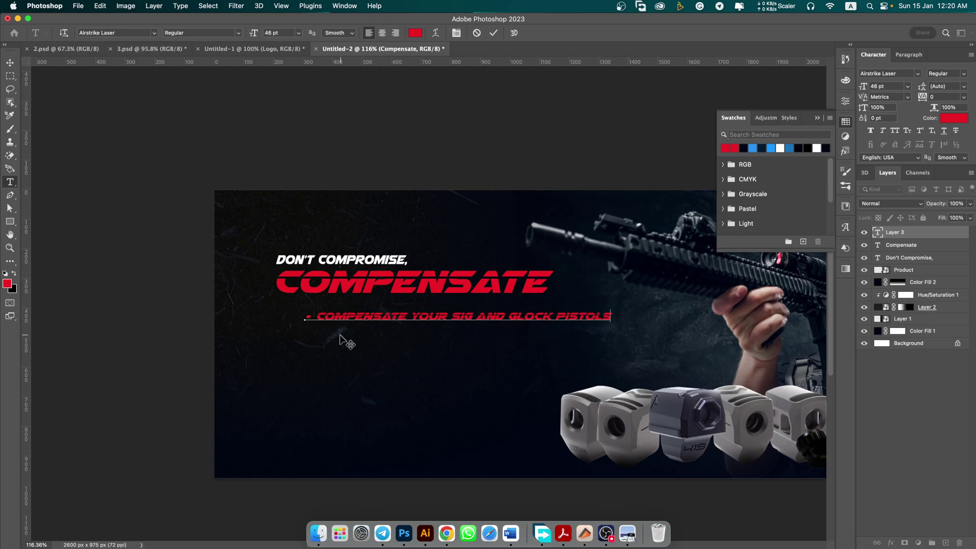
{"action": "left_click_drag", "start_coordinate": [316, 314], "coordinate": [296, 312]}
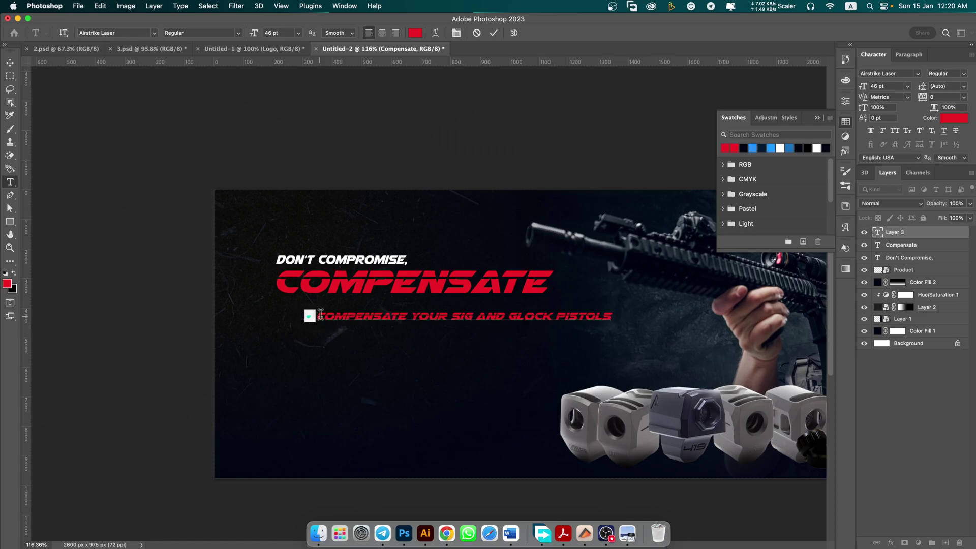
{"action": "key", "text": "BackSpace"}
{"action": "left_click", "coordinate": [491, 33]}
{"action": "key", "text": "v"}
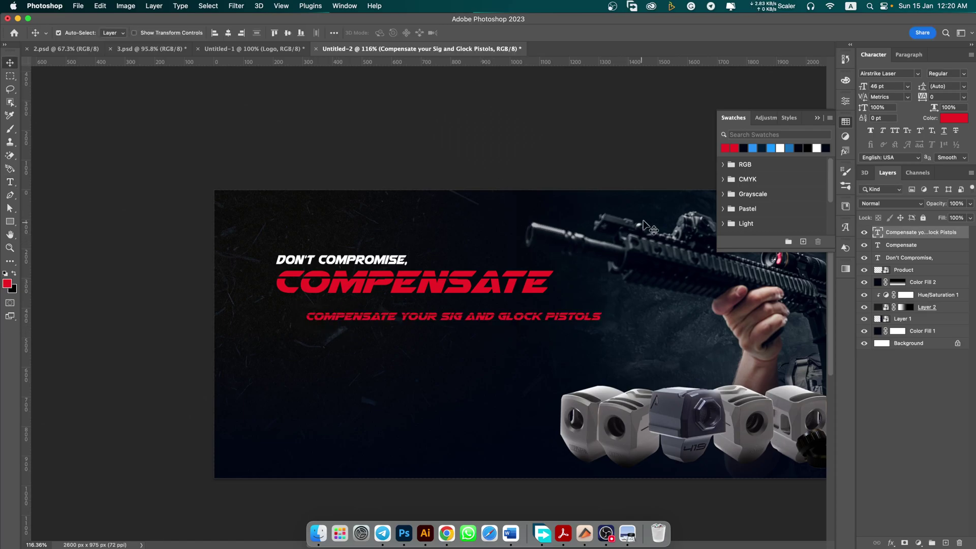
Recolour the tagline white, align it under the left edge of "Compensate" and set its font to Poppins.
{"action": "left_click", "coordinate": [781, 148]}
{"action": "left_click_drag", "start_coordinate": [432, 321], "coordinate": [404, 314]}
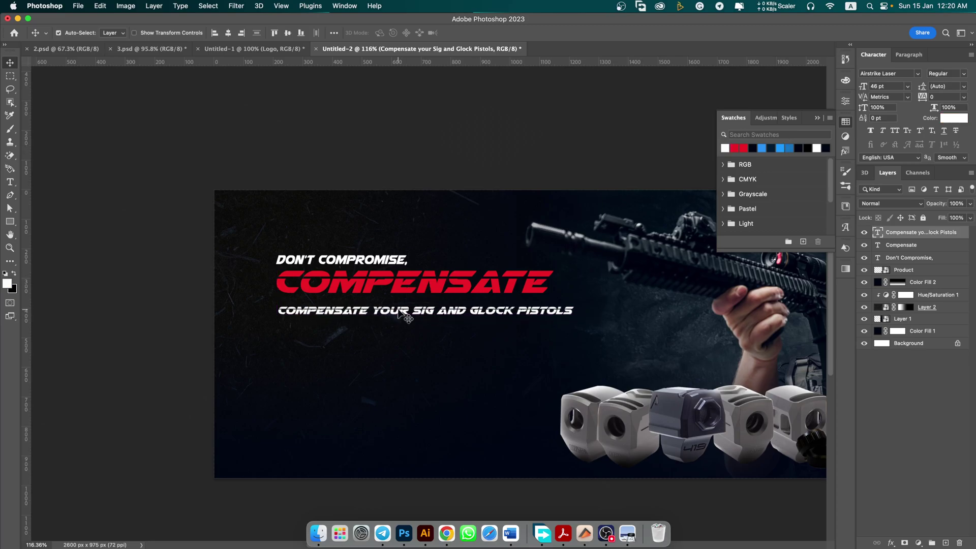
{"action": "left_click", "coordinate": [918, 75]}
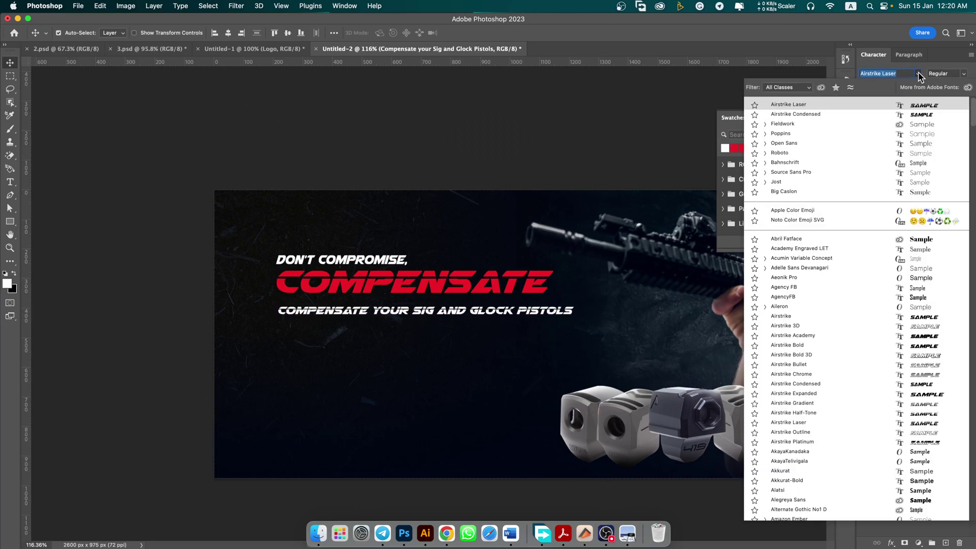
{"action": "left_click", "coordinate": [815, 135]}
Replace the word "and" in the tagline with "&".
{"action": "scroll", "coordinate": [407, 328], "scroll_direction": "up", "scroll_amount": 3}
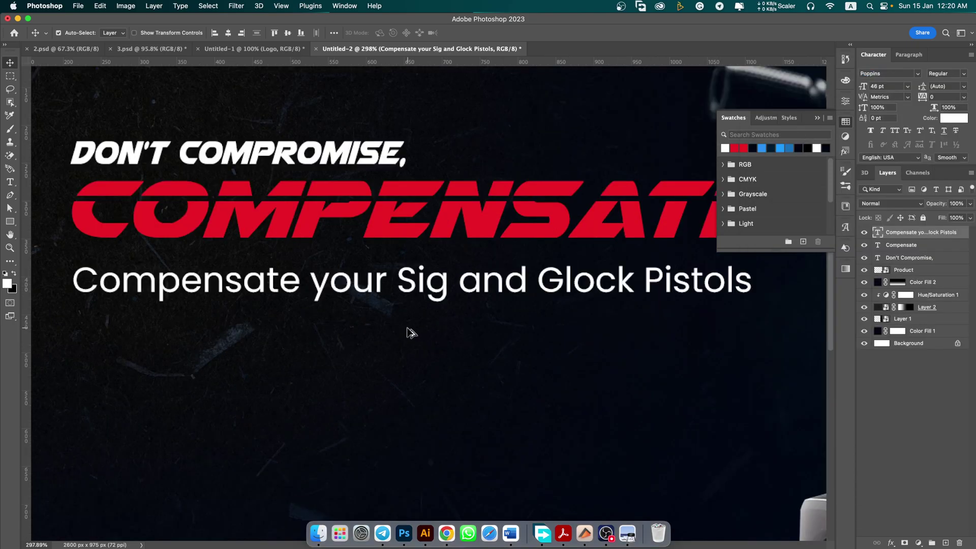
{"action": "key", "text": "t"}
{"action": "left_click_drag", "start_coordinate": [459, 283], "coordinate": [524, 283]}
{"action": "type", "text": "^"}
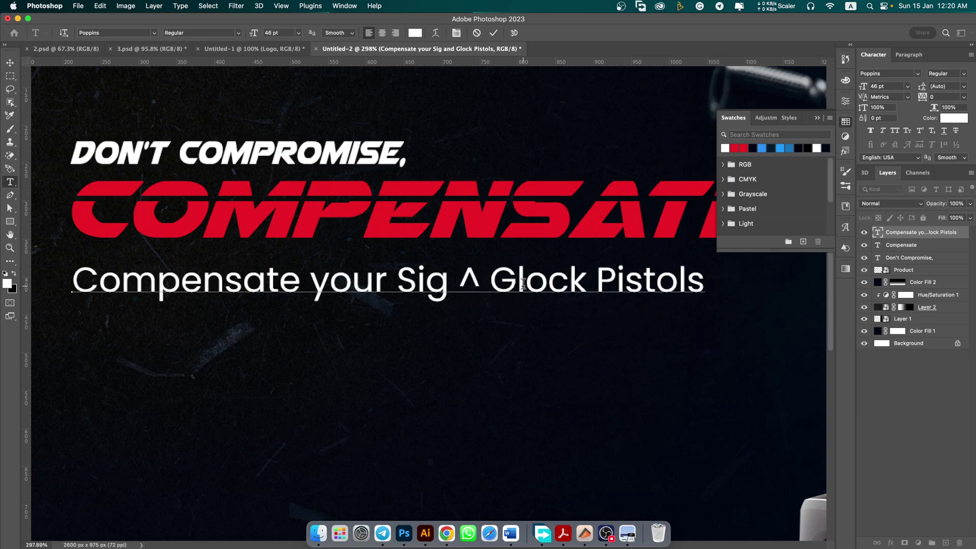
{"action": "key", "text": "Delete"}
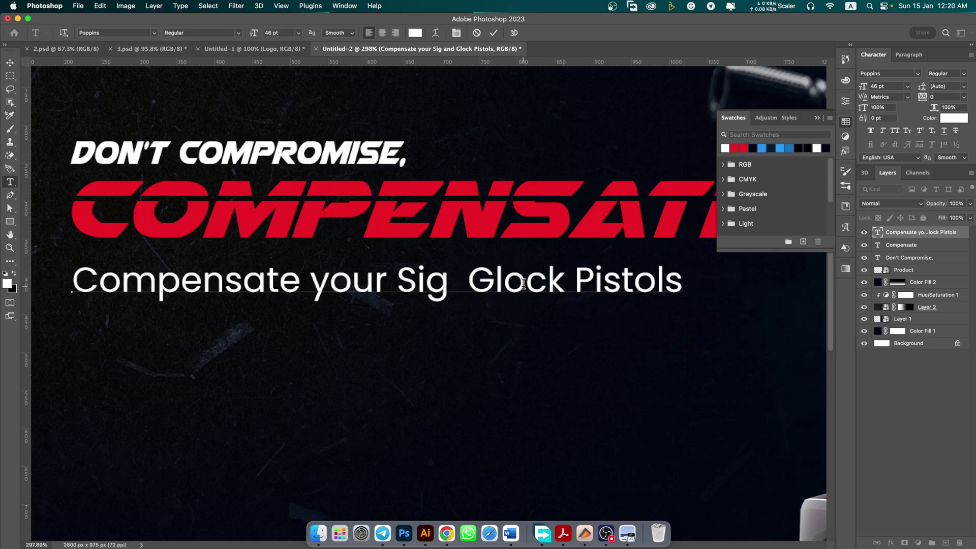
{"action": "type", "text": "&"}
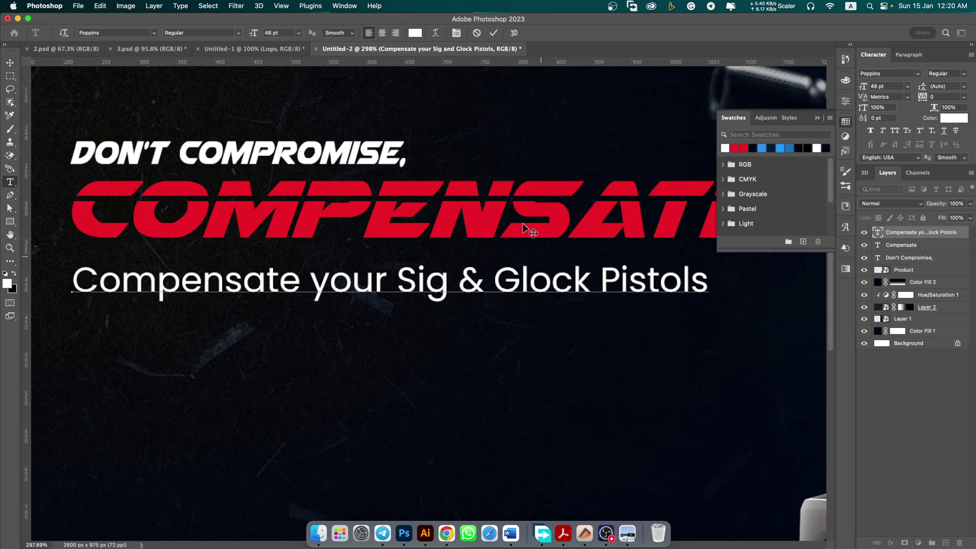
{"action": "left_click", "coordinate": [492, 35]}
Move the tagline up about 6 px and enlarge it to about 51 pt, matching the width of the red "Compensate" text.
{"action": "scroll", "coordinate": [402, 323], "scroll_direction": "down", "scroll_amount": 3}
{"action": "key", "text": "v"}
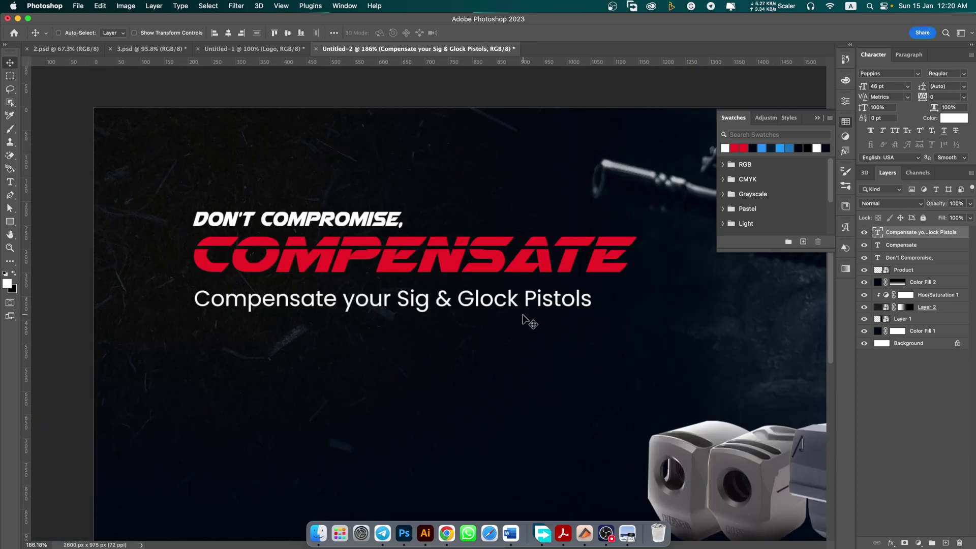
{"action": "key", "text": "super+t"}
{"action": "left_click_drag", "start_coordinate": [256, 303], "coordinate": [256, 300]}
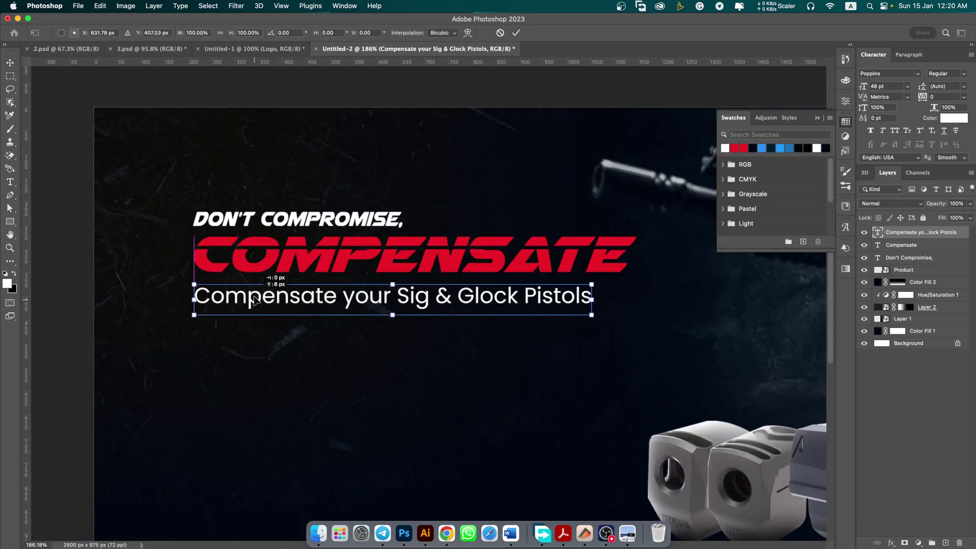
{"action": "left_click_drag", "start_coordinate": [592, 315], "coordinate": [634, 319]}
{"action": "key", "text": "Return"}
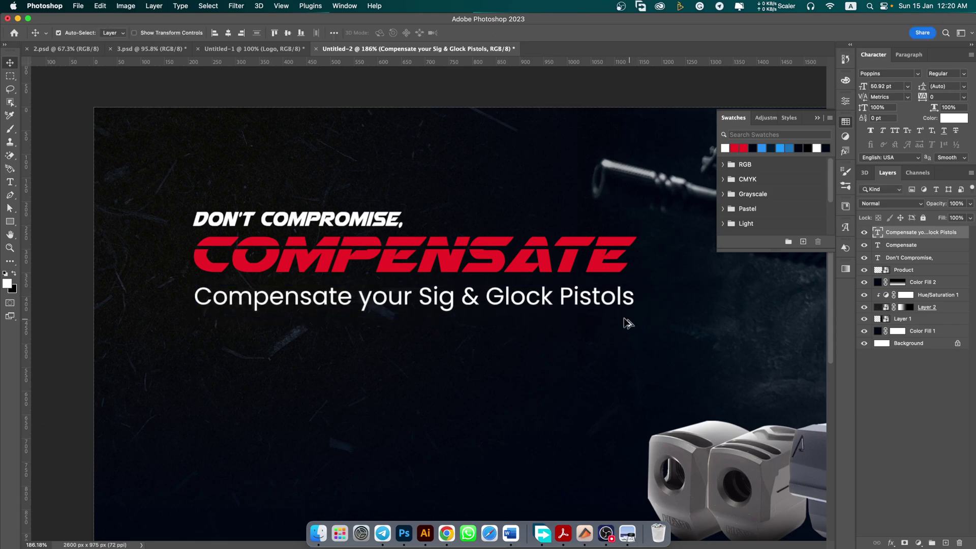
Shift the "Don't Compromise," text slightly upward, away from the red "Compensate" text.
{"action": "scroll", "coordinate": [633, 323], "scroll_direction": "down", "scroll_amount": 5}
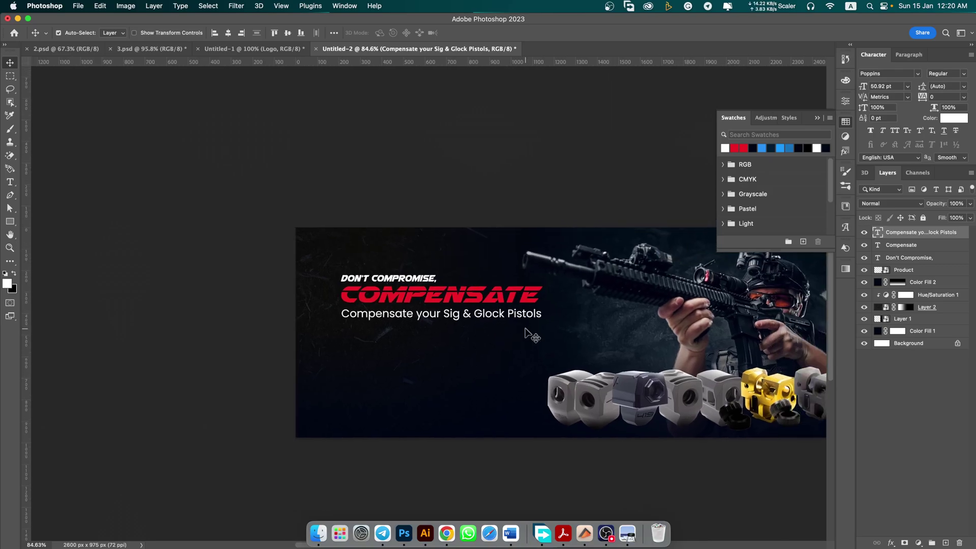
{"action": "scroll", "coordinate": [424, 310], "scroll_direction": "up", "scroll_amount": 3}
{"action": "left_click", "coordinate": [376, 265]}
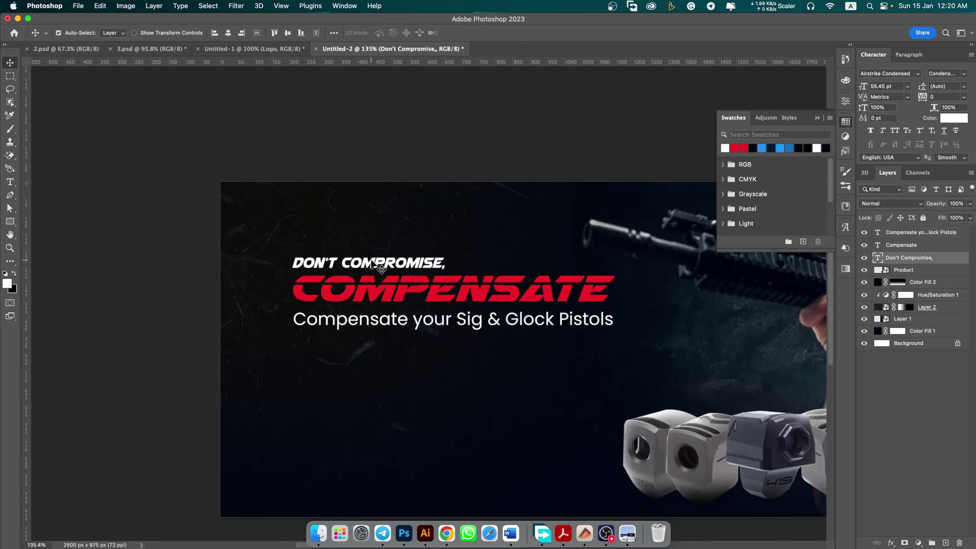
{"action": "key", "text": "Up"}
{"action": "key", "text": "Up"}
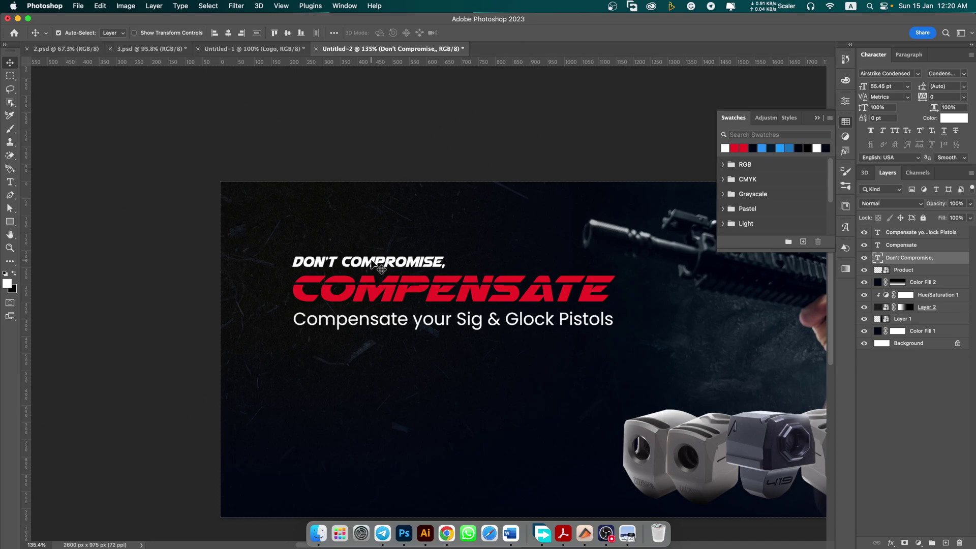
{"action": "scroll", "coordinate": [386, 277], "scroll_direction": "down", "scroll_amount": 5}
{"action": "scroll", "coordinate": [418, 286], "scroll_direction": "up", "scroll_amount": 3}
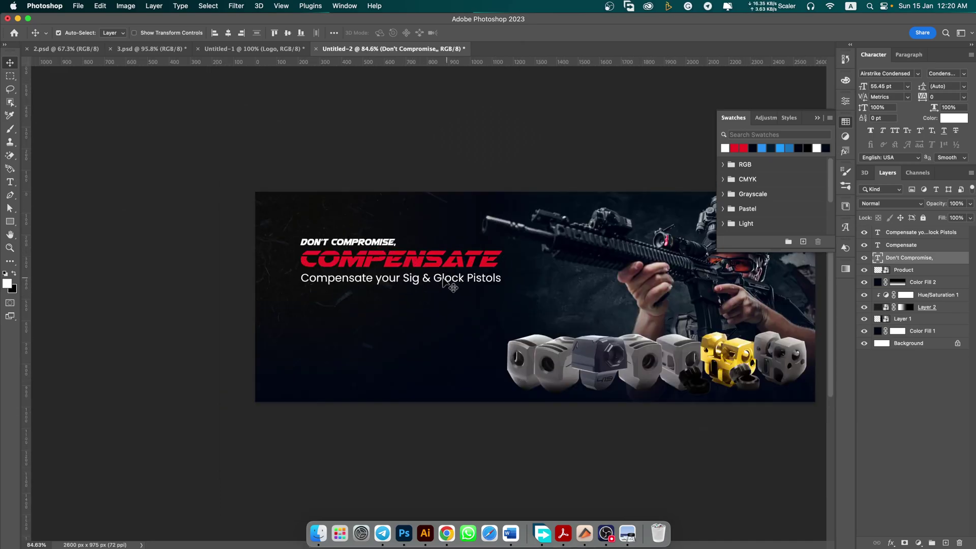
{"action": "scroll", "coordinate": [454, 270], "scroll_direction": "down", "scroll_amount": 2}
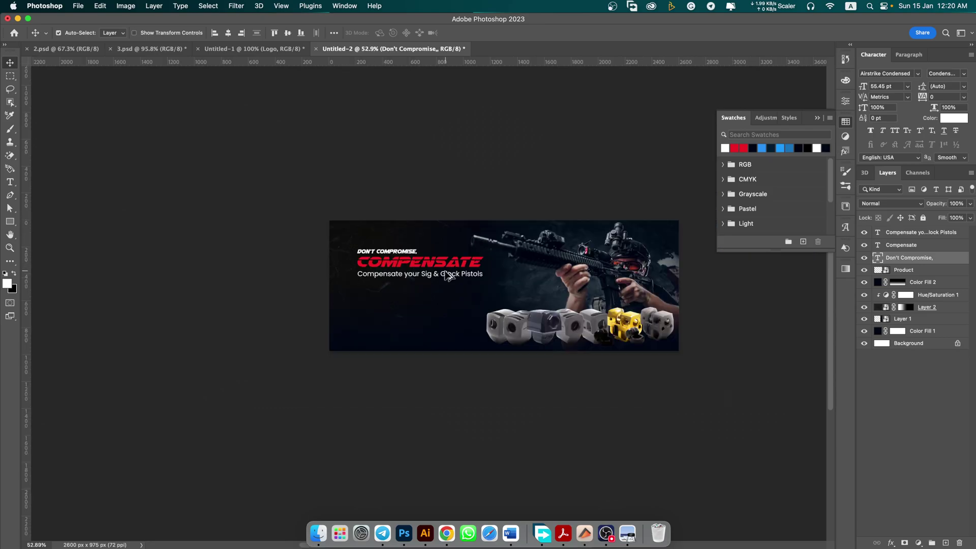
{"action": "scroll", "coordinate": [446, 277], "scroll_direction": "up", "scroll_amount": 2}
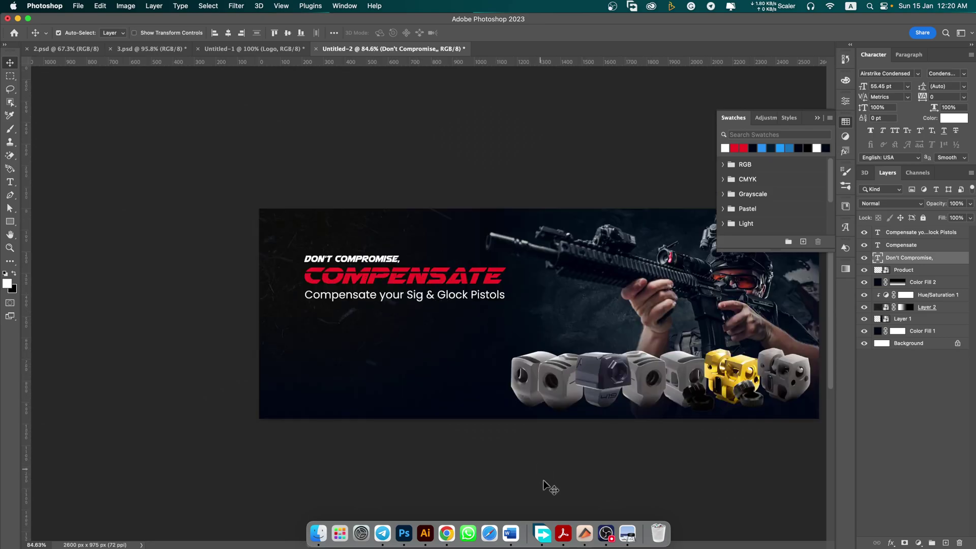
Check the Word brief, then bring the Logo group from Untitled-1 into the banner and fit it in a row beneath the tagline.
{"action": "left_click", "coordinate": [508, 524]}
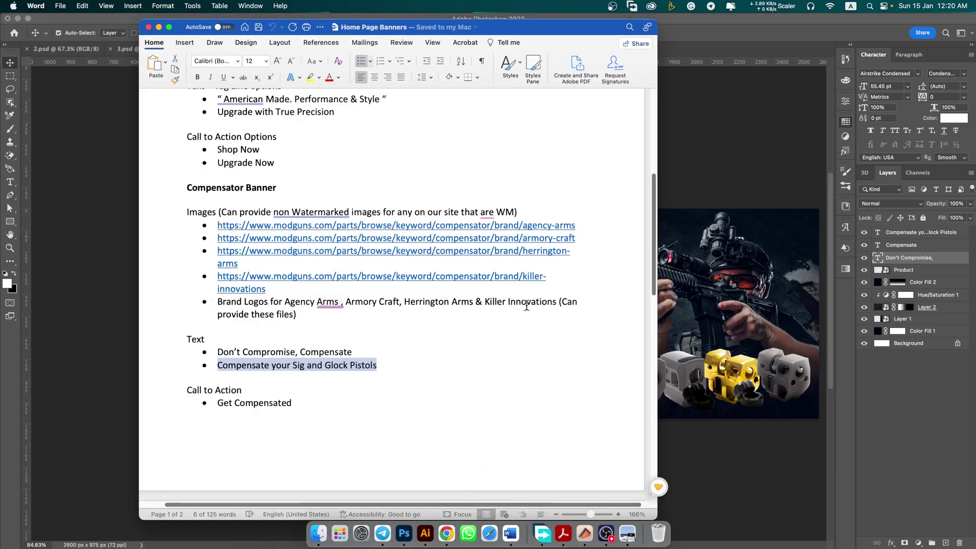
{"action": "left_click", "coordinate": [708, 432]}
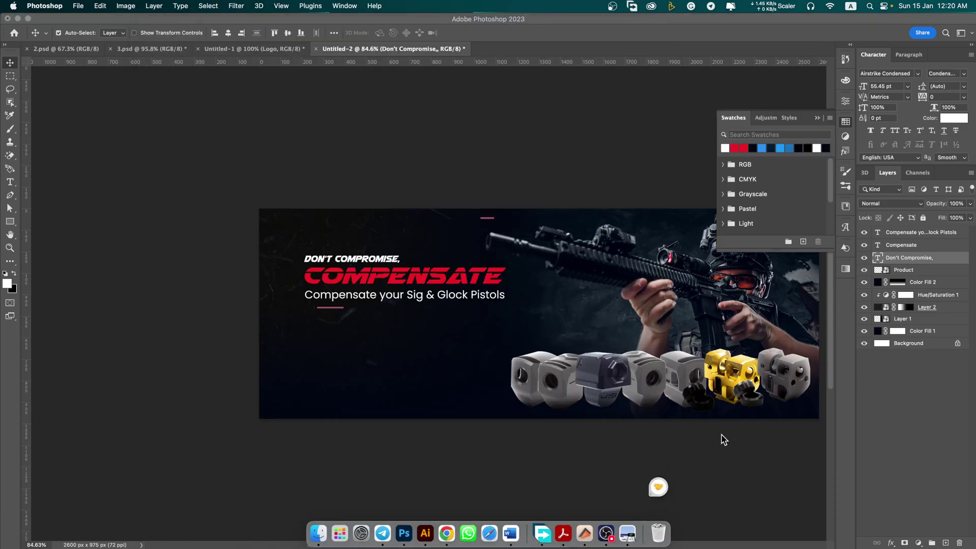
{"action": "left_click", "coordinate": [245, 49]}
{"action": "left_click_drag", "start_coordinate": [925, 237], "coordinate": [385, 333]}
{"action": "scroll", "coordinate": [370, 333], "scroll_direction": "up", "scroll_amount": 4}
{"action": "key", "text": "super+t"}
{"action": "left_click_drag", "start_coordinate": [322, 314], "coordinate": [375, 308]}
{"action": "key", "text": "Return"}
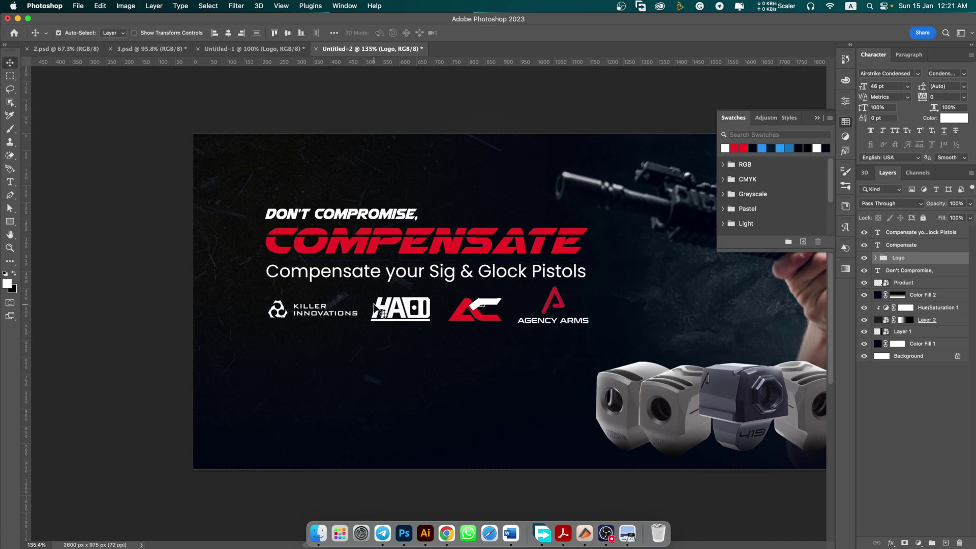
{"action": "scroll", "coordinate": [375, 309], "scroll_direction": "down", "scroll_amount": 5}
{"action": "scroll", "coordinate": [377, 309], "scroll_direction": "up", "scroll_amount": 1}
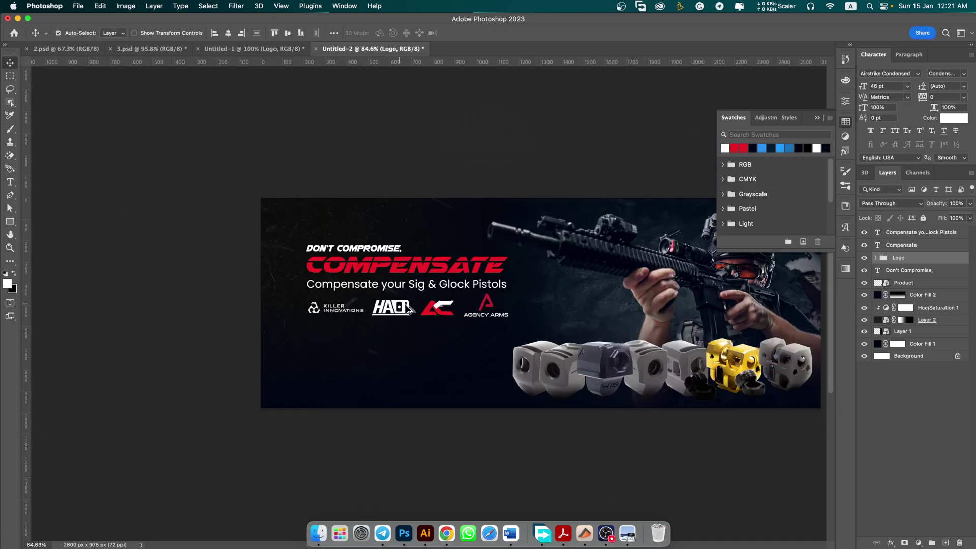
Draw a white rectangle about 359 × 95 px below the logo row as the call-to-action button.
{"action": "scroll", "coordinate": [441, 306], "scroll_direction": "up", "scroll_amount": 4}
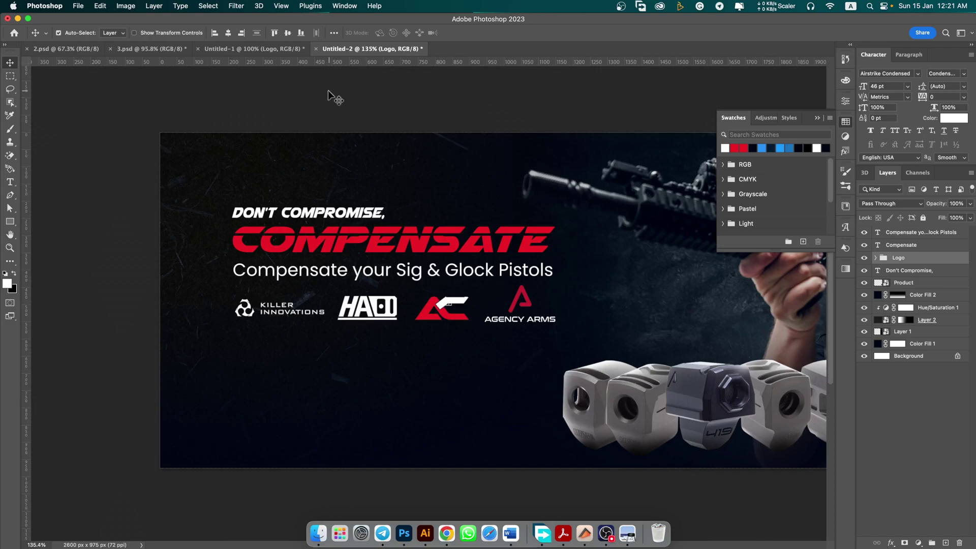
{"action": "left_click", "coordinate": [9, 222]}
{"action": "left_click_drag", "start_coordinate": [237, 353], "coordinate": [361, 384]}
{"action": "key", "text": "v"}
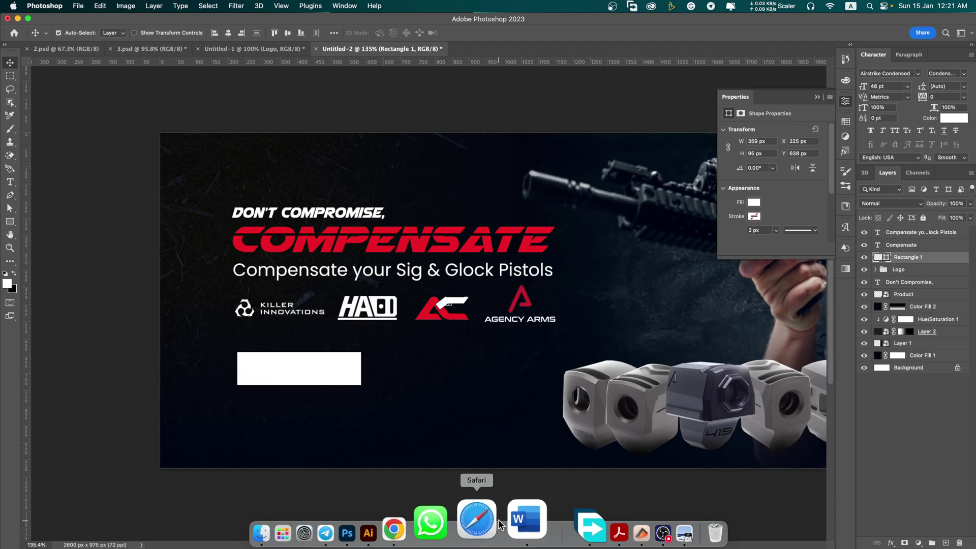
Copy the call-to-action text "Get Compensated" from the Word brief and return to the Photoshop banner.
{"action": "left_click", "coordinate": [516, 517]}
{"action": "scroll", "coordinate": [270, 375], "scroll_direction": "down", "scroll_amount": 1}
{"action": "left_click_drag", "start_coordinate": [217, 397], "coordinate": [291, 396]}
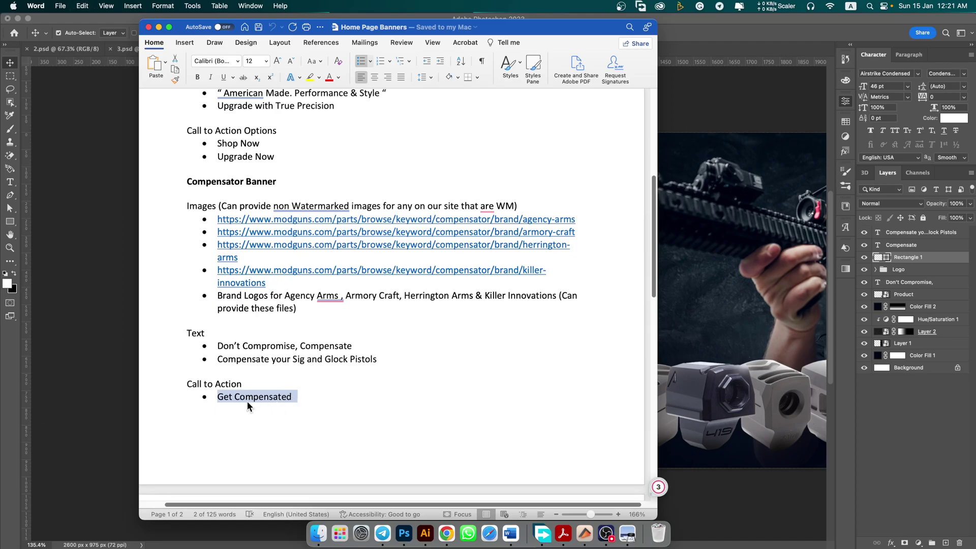
{"action": "left_click", "coordinate": [134, 403]}
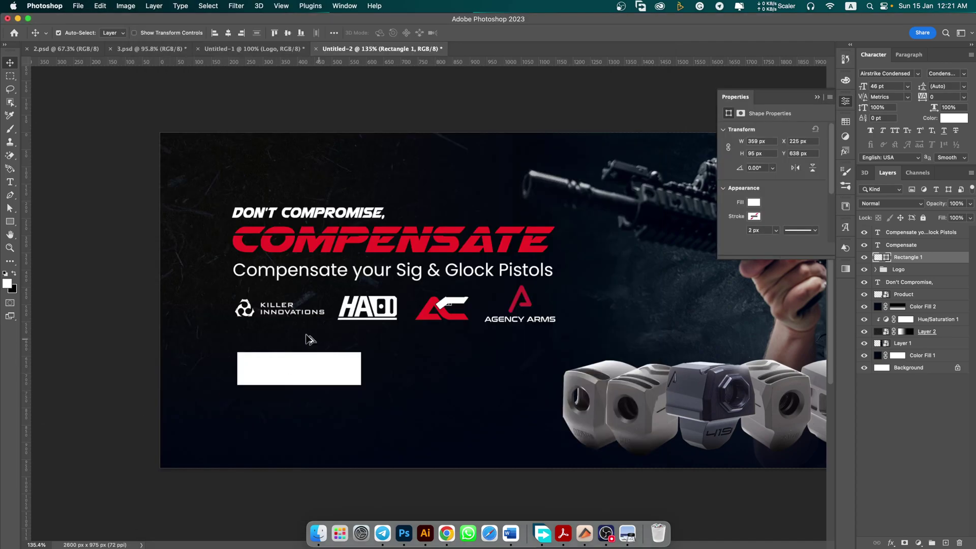
Duplicate the tagline below the logos and replace the copy's text with "Get Compensated", without the bullet.
{"action": "scroll", "coordinate": [305, 336], "scroll_direction": "up", "scroll_amount": 5}
{"action": "scroll", "coordinate": [305, 336], "scroll_direction": "down", "scroll_amount": 5}
{"action": "left_click_drag", "start_coordinate": [351, 236], "coordinate": [351, 302]}
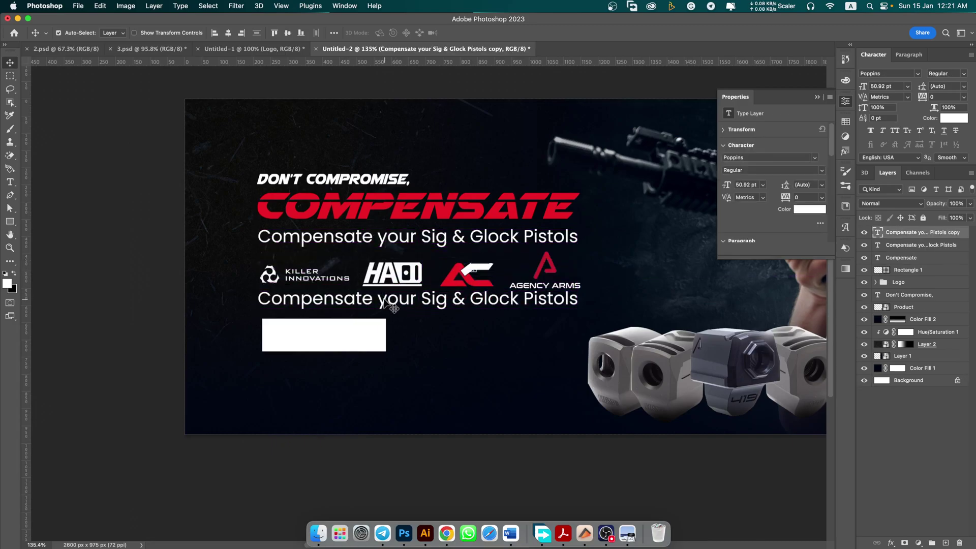
{"action": "double_click", "coordinate": [383, 302]}
{"action": "type", "text": "• Get Compensated"}
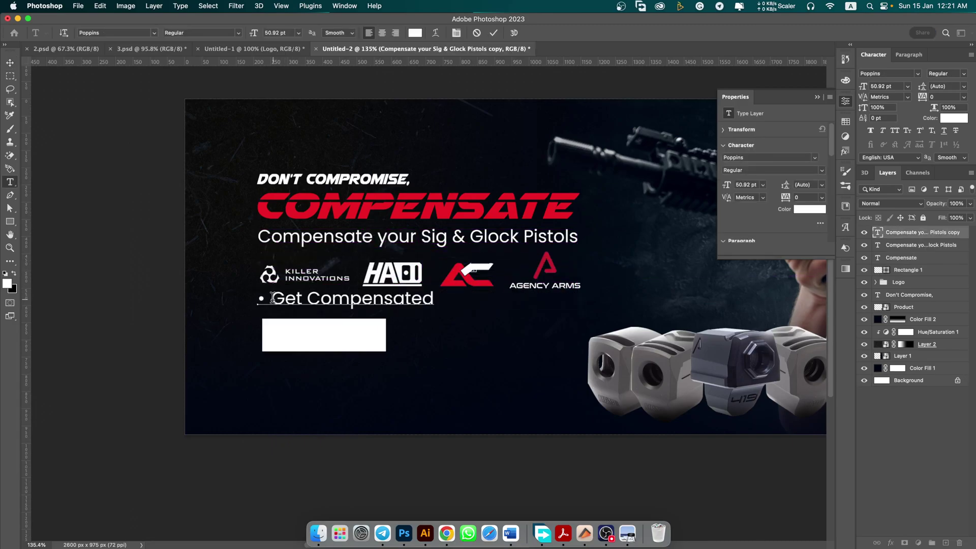
{"action": "left_click_drag", "start_coordinate": [272, 299], "coordinate": [241, 297]}
{"action": "key", "text": "BackSpace"}
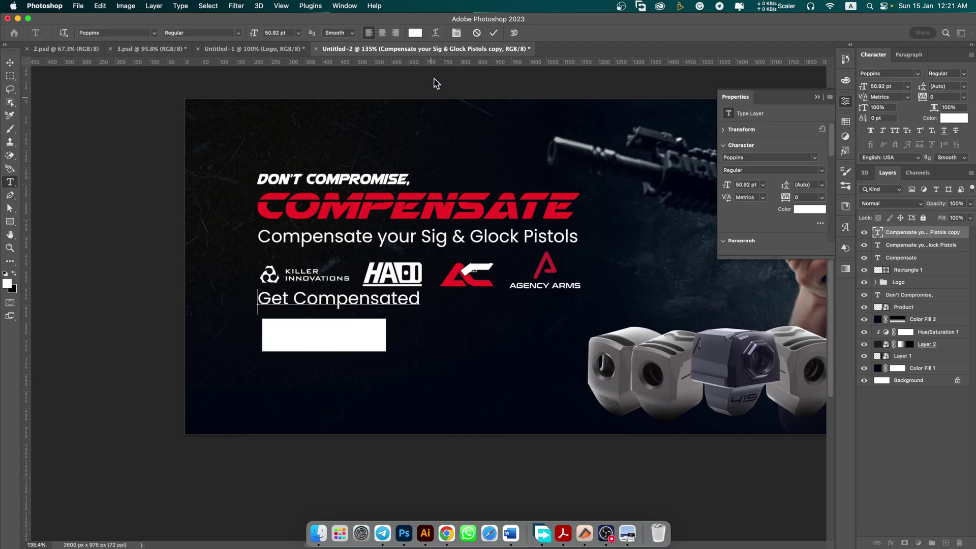
{"action": "left_click", "coordinate": [493, 32]}
Move the "Get Compensated" text onto the white rectangle and scale it down to about 26 pt.
{"action": "key", "text": "v"}
{"action": "left_click_drag", "start_coordinate": [338, 301], "coordinate": [339, 318]}
{"action": "key", "text": "ctrl+t"}
{"action": "left_click_drag", "start_coordinate": [420, 334], "coordinate": [347, 331]}
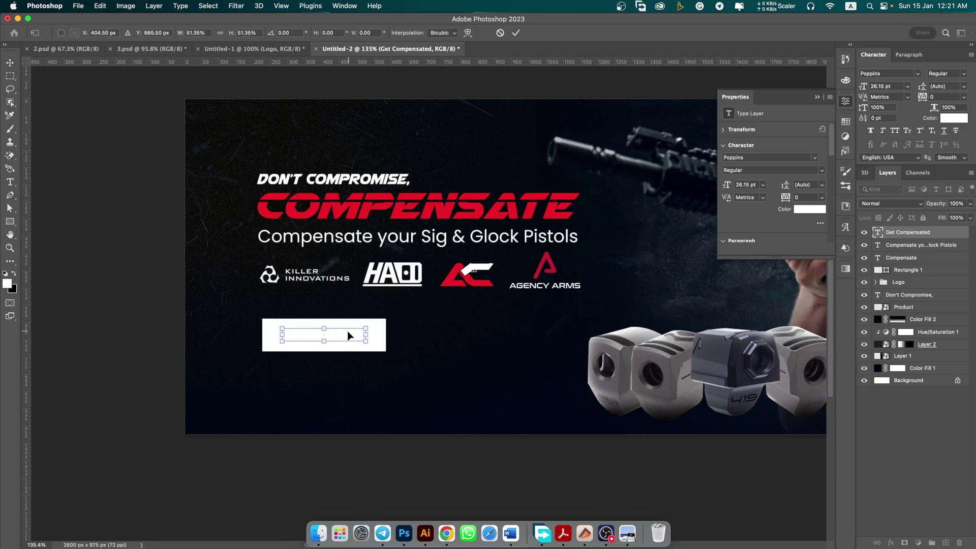
{"action": "key", "text": "Return"}
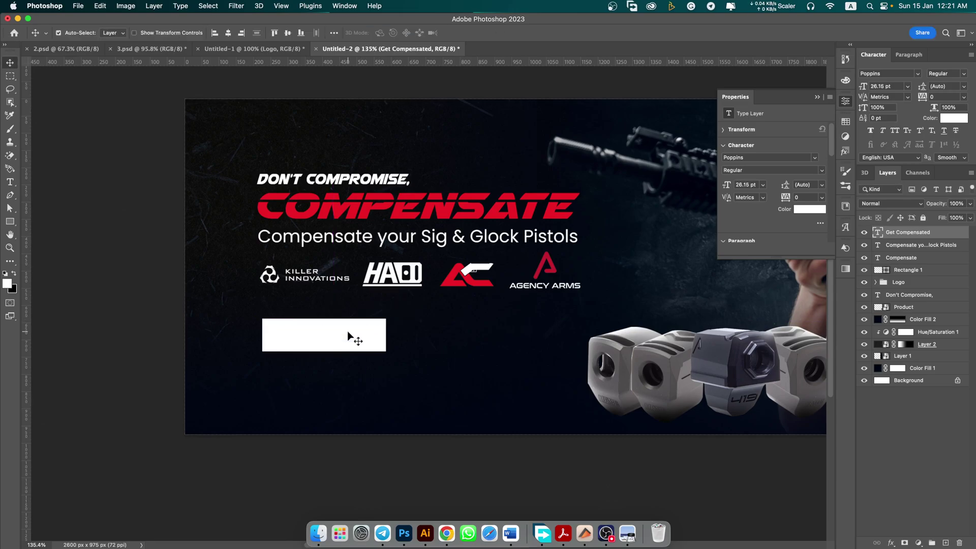
Fill the white call-to-action rectangle with the red from the recent swatches.
{"action": "left_click", "coordinate": [379, 349]}
{"action": "left_click", "coordinate": [845, 123]}
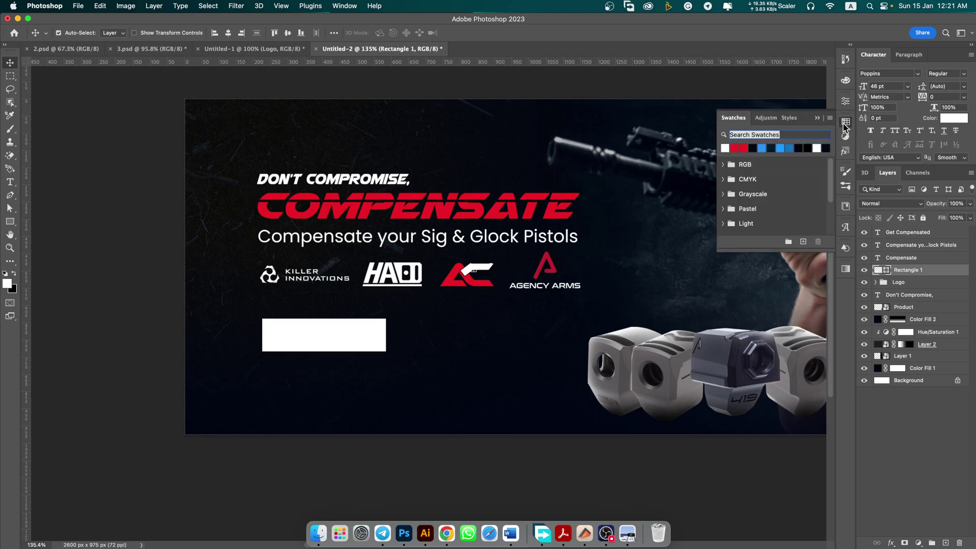
{"action": "left_click", "coordinate": [734, 148]}
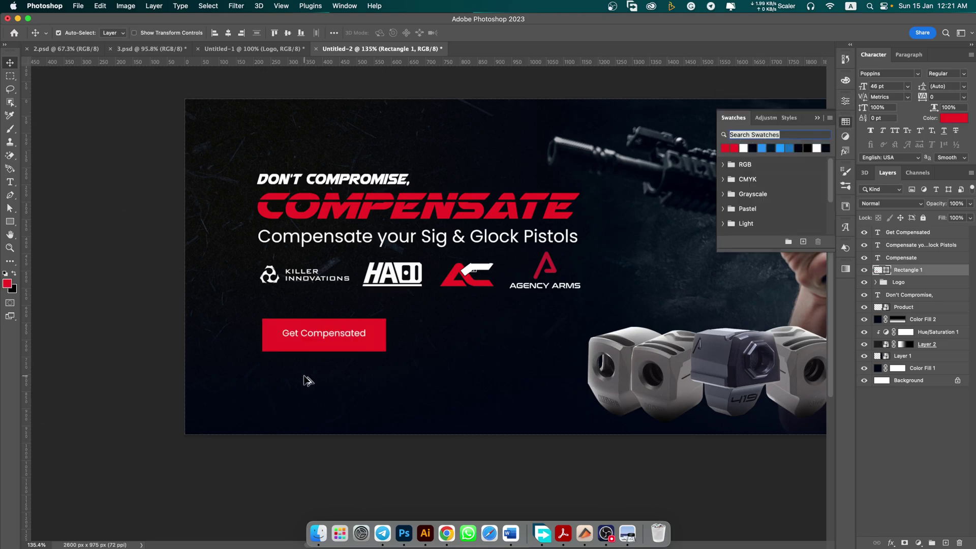
Select the "Get Compensated" text together with its red rectangle, set Align To to Selection, and deselect the layers.
{"action": "scroll", "coordinate": [338, 335], "scroll_direction": "up", "scroll_amount": 5}
{"action": "left_click", "coordinate": [339, 330]}
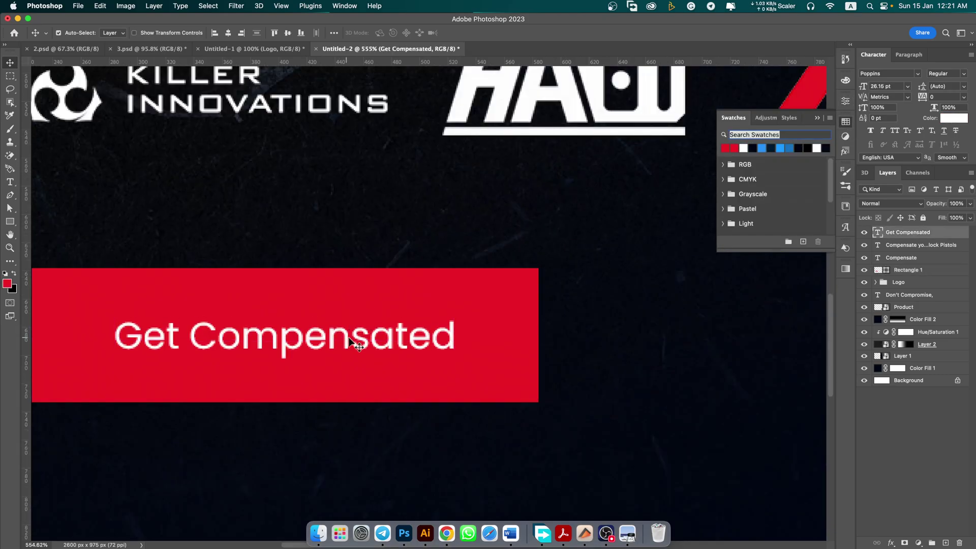
{"action": "scroll", "coordinate": [347, 341], "scroll_direction": "down", "scroll_amount": 4}
{"action": "left_click", "coordinate": [422, 340], "text": "shift"}
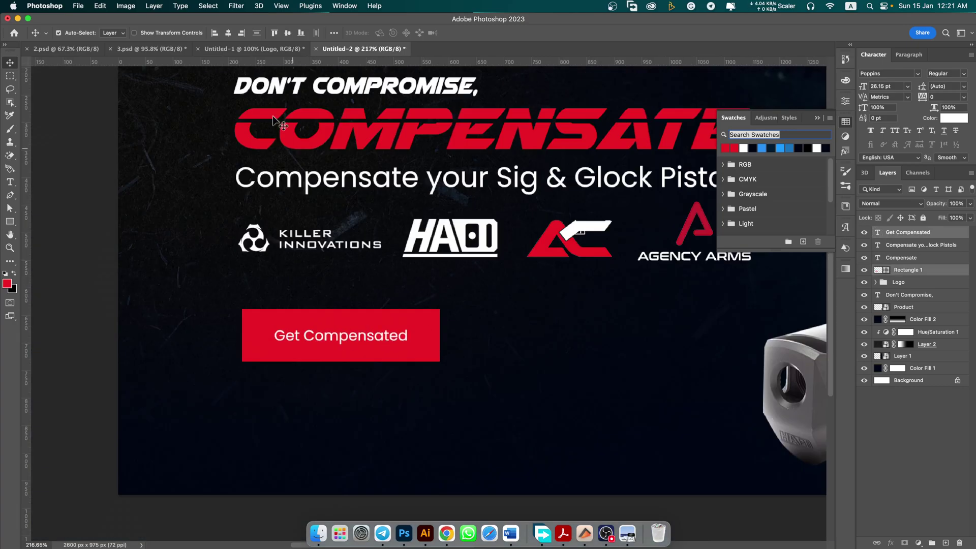
{"action": "left_click", "coordinate": [334, 33]}
{"action": "left_click", "coordinate": [365, 126]}
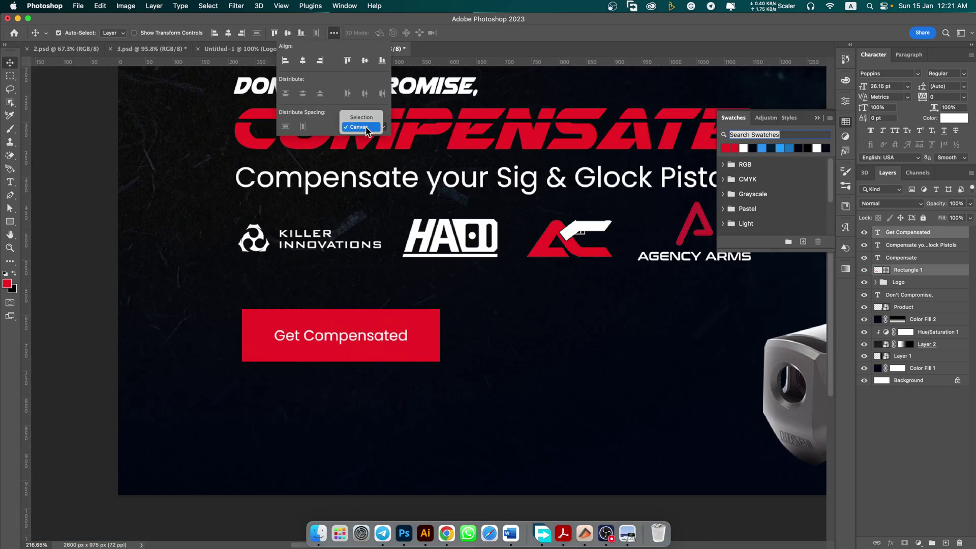
{"action": "left_click", "coordinate": [361, 118]}
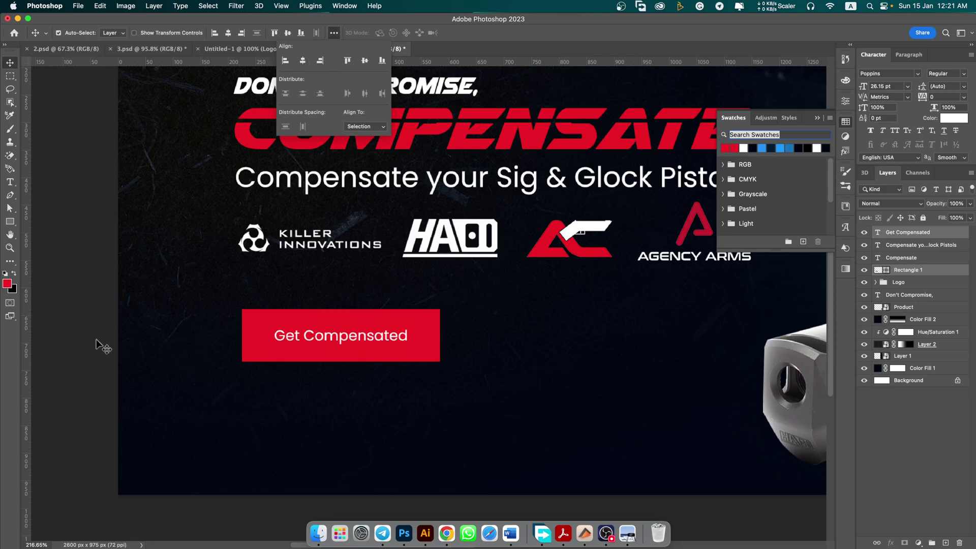
{"action": "left_click", "coordinate": [81, 320]}
{"action": "scroll", "coordinate": [257, 330], "scroll_direction": "down", "scroll_amount": 2}
{"action": "scroll", "coordinate": [256, 331], "scroll_direction": "down", "scroll_amount": 4}
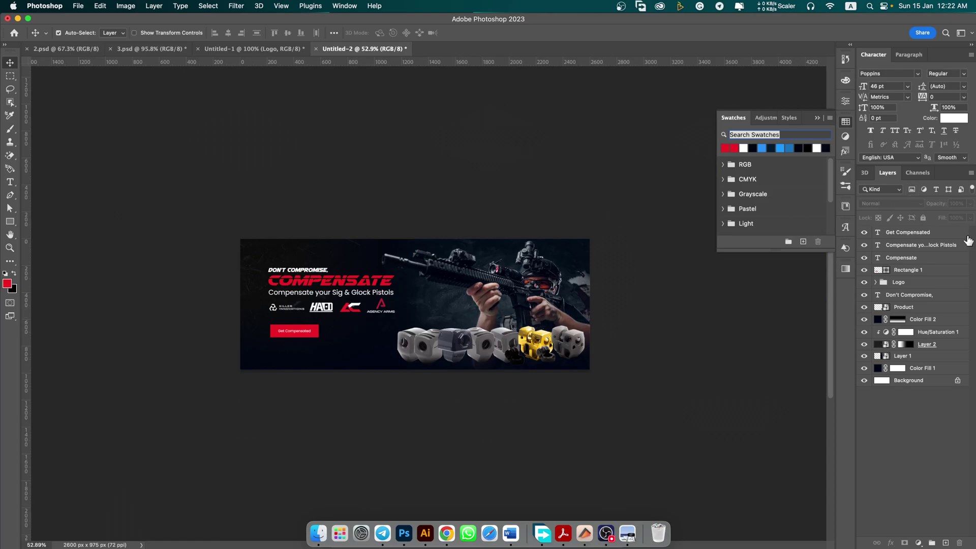
Move the "Don't Compromise," text layer up, directly above the tagline layer.
{"action": "left_click", "coordinate": [910, 234]}
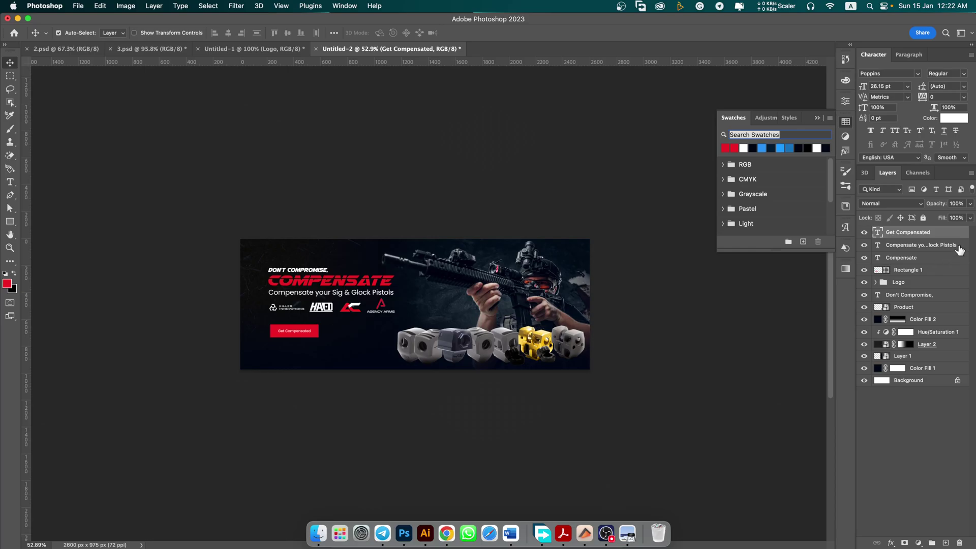
{"action": "left_click", "coordinate": [958, 247], "text": "shift"}
{"action": "left_click", "coordinate": [946, 258], "text": "shift"}
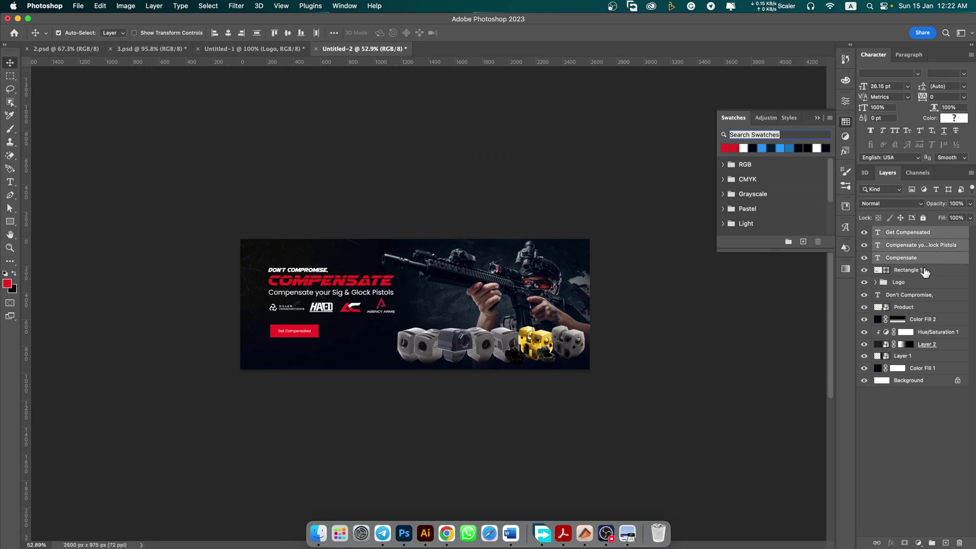
{"action": "left_click", "coordinate": [940, 240], "text": "super"}
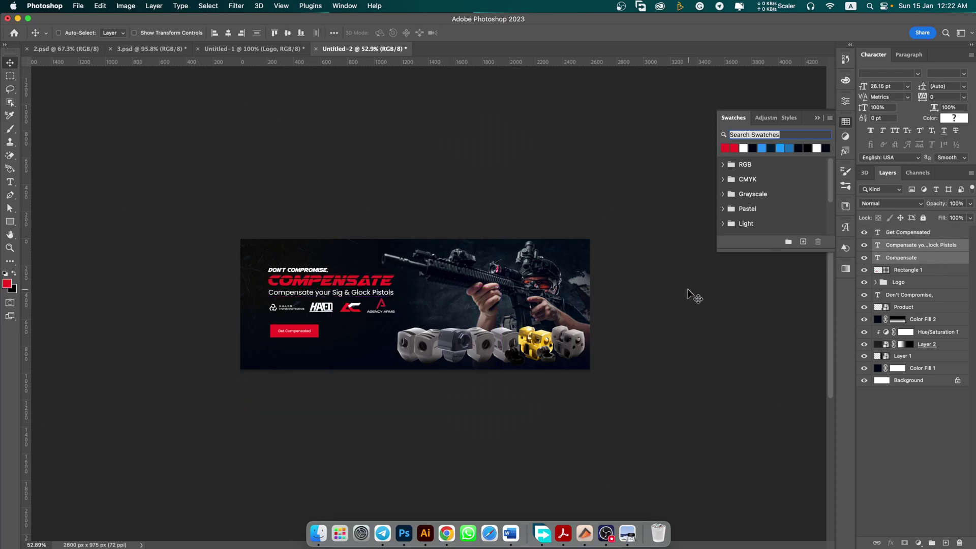
{"action": "left_click_drag", "start_coordinate": [953, 301], "coordinate": [950, 243]}
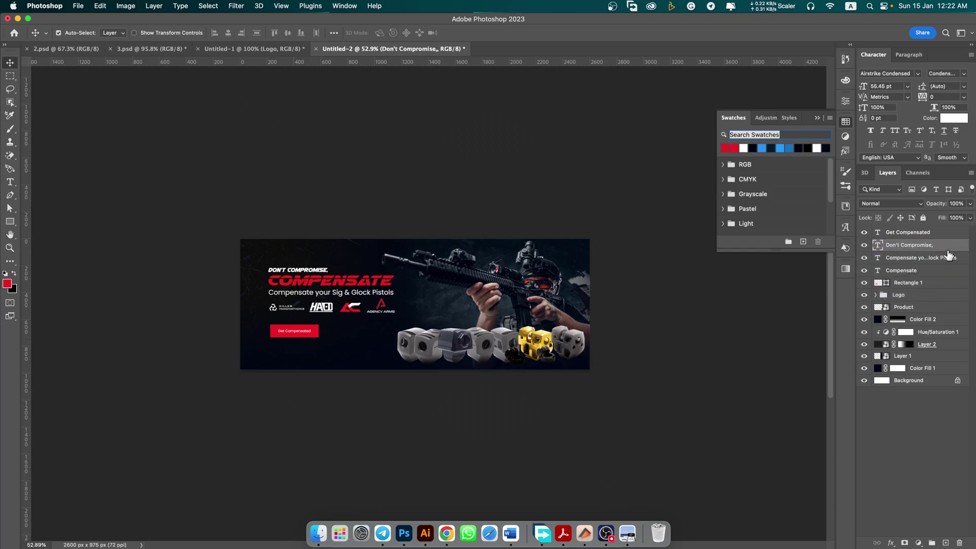
Group the "Don't Compromise,", tagline and "Compensate" text layers and toggle the group's visibility to check its contents.
{"action": "left_click", "coordinate": [929, 272], "text": "shift"}
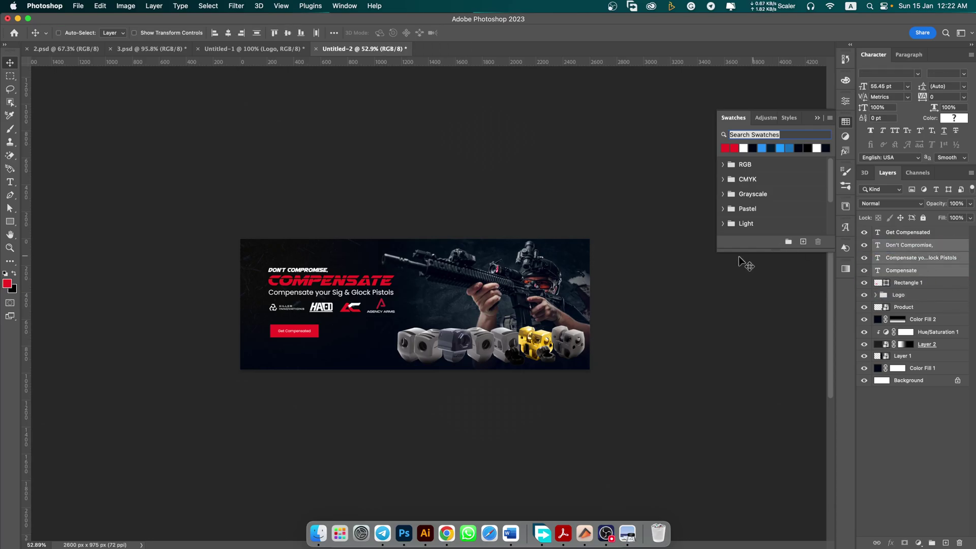
{"action": "key", "text": "super+g"}
{"action": "left_click", "coordinate": [865, 246]}
{"action": "left_click", "coordinate": [864, 246]}
{"action": "left_click", "coordinate": [865, 246]}
{"action": "left_click", "coordinate": [865, 247]}
{"action": "left_click", "coordinate": [865, 247]}
{"action": "left_click", "coordinate": [864, 247]}
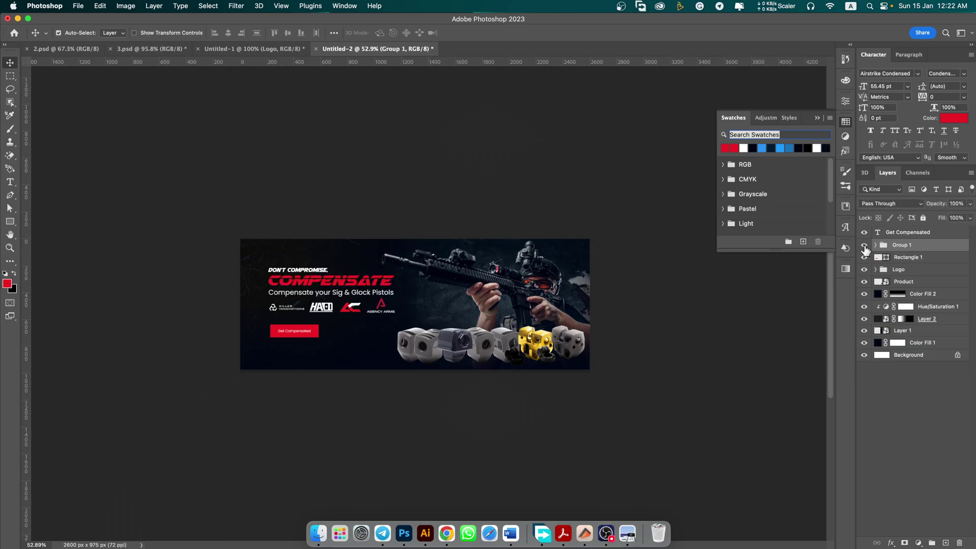
Move the button rectangle layer under the "Get Compensated" text, group the two layers, and check the group by toggling its visibility.
{"action": "left_click_drag", "start_coordinate": [920, 258], "coordinate": [919, 239]}
{"action": "left_click", "coordinate": [910, 232], "text": "shift"}
{"action": "key", "text": "super+g"}
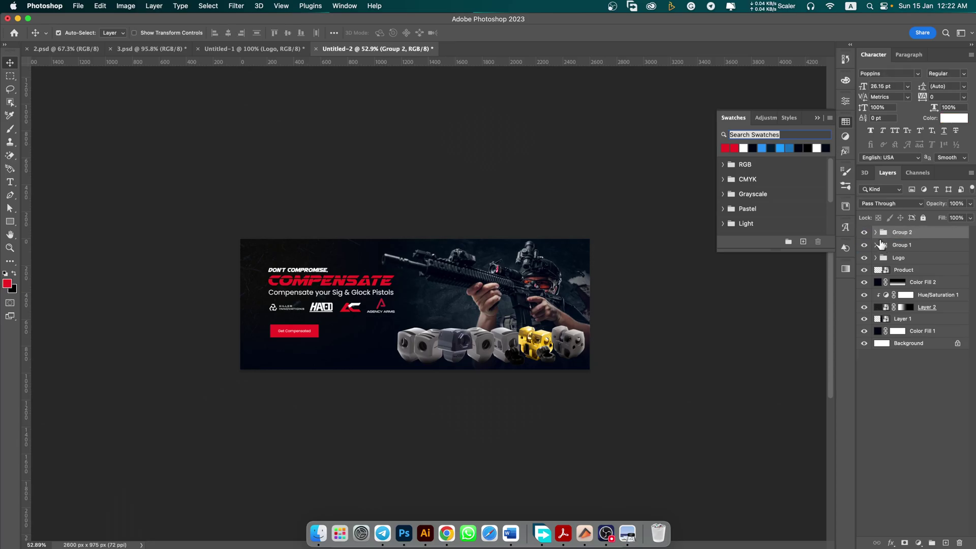
{"action": "left_click", "coordinate": [864, 233]}
{"action": "left_click", "coordinate": [864, 232]}
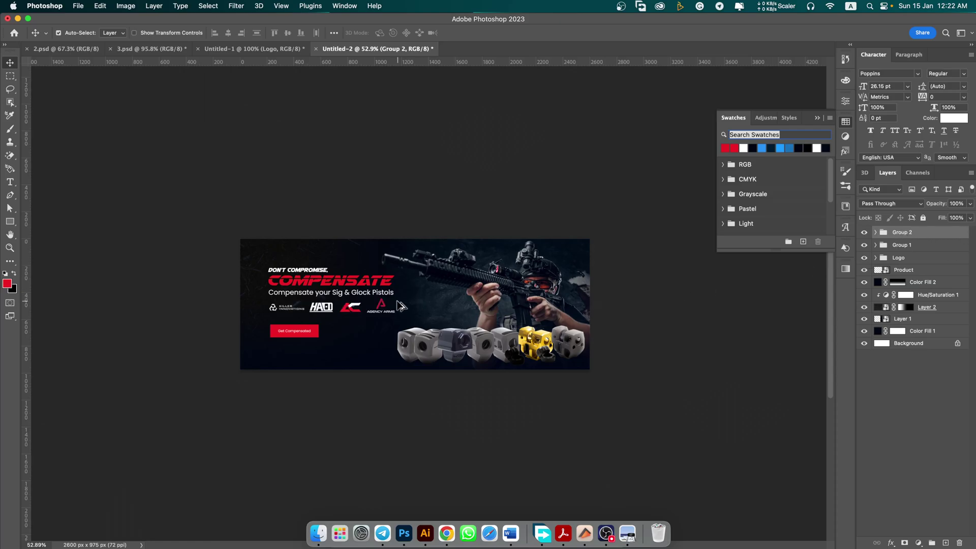
{"action": "scroll", "coordinate": [401, 305], "scroll_direction": "up", "scroll_amount": 3}
{"action": "left_click", "coordinate": [818, 124]}
{"action": "key", "text": "super"}
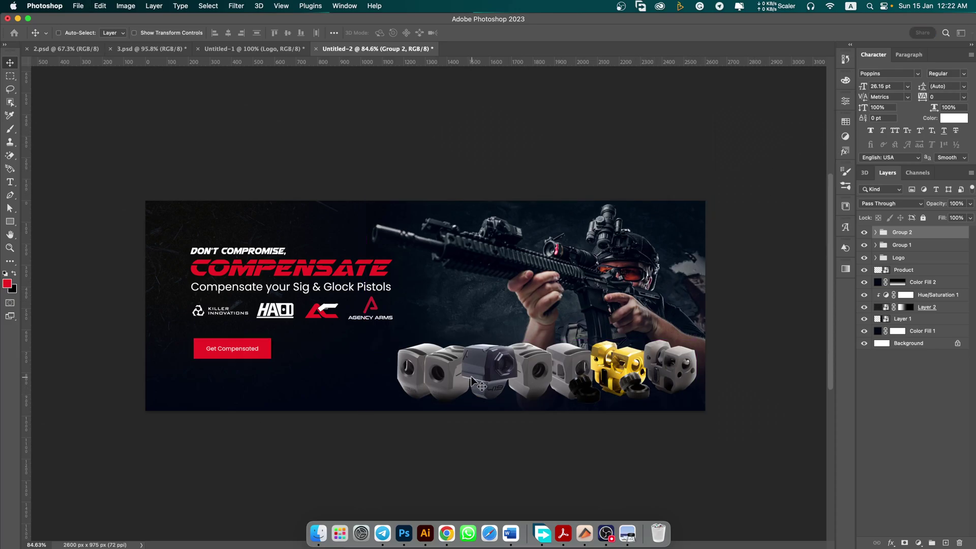
{"action": "key", "text": "super+s"}
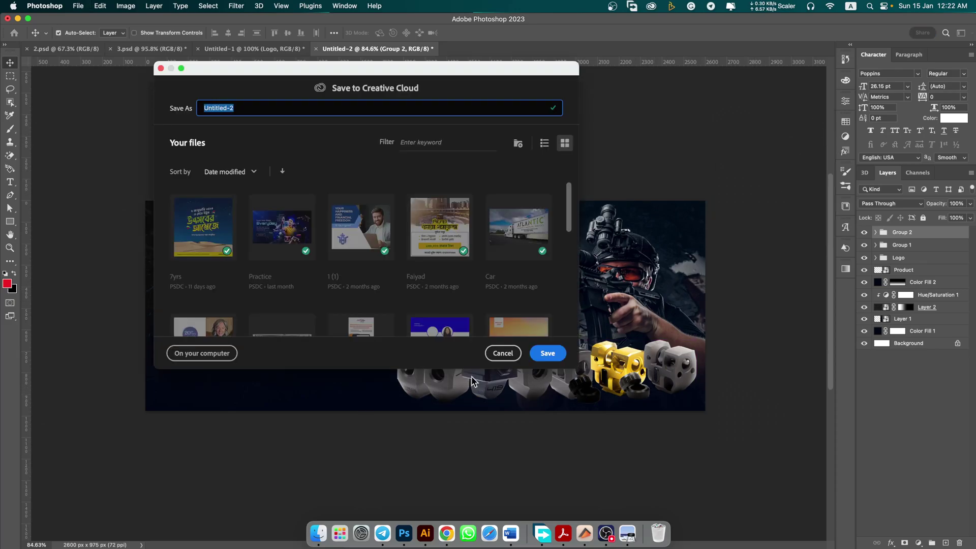
{"action": "left_click", "coordinate": [211, 354]}
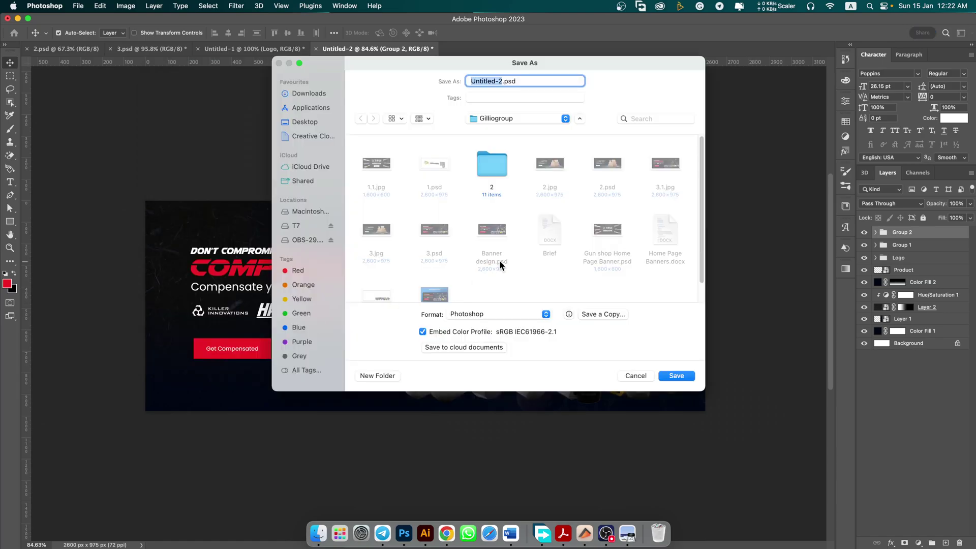
{"action": "scroll", "coordinate": [493, 252], "scroll_direction": "down", "scroll_amount": 1}
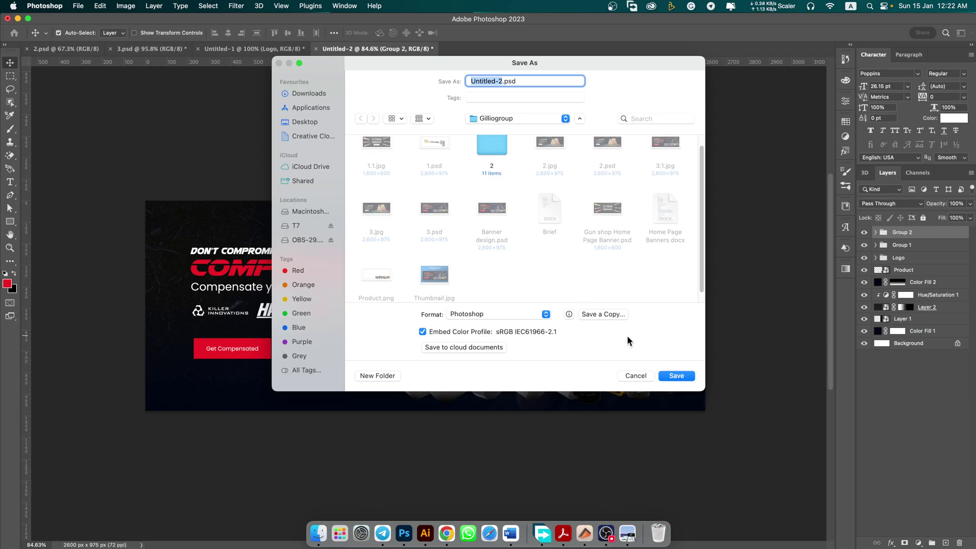
{"action": "left_click_drag", "start_coordinate": [603, 62], "coordinate": [547, 119]}
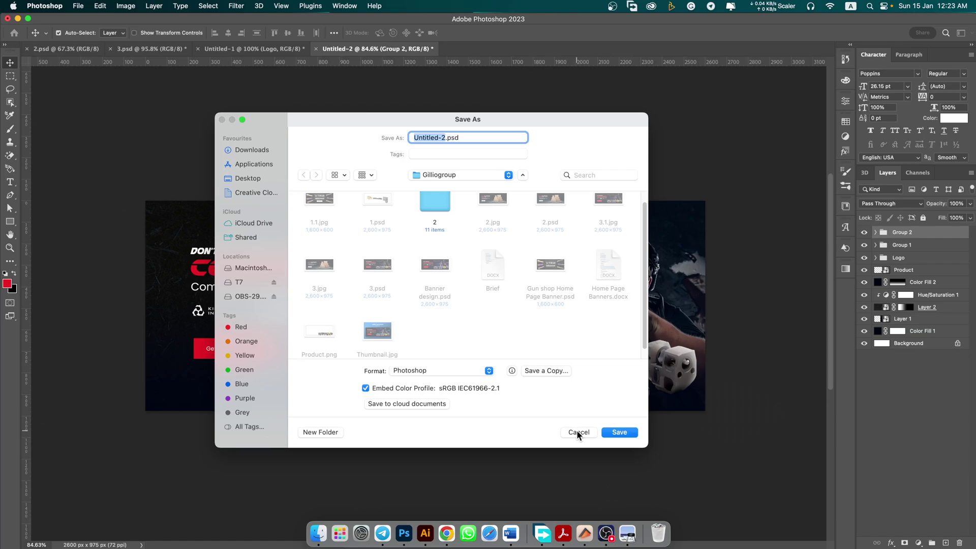
{"action": "left_click", "coordinate": [598, 490]}
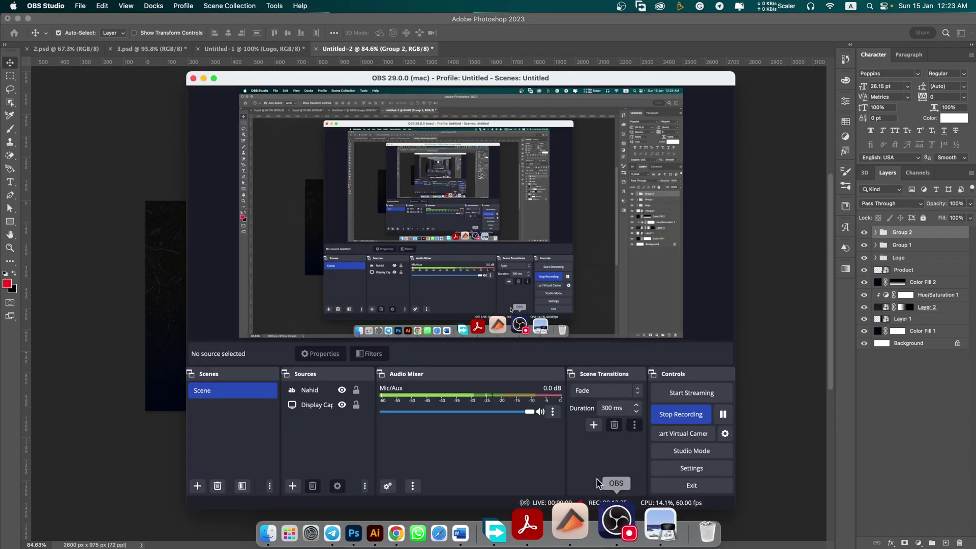